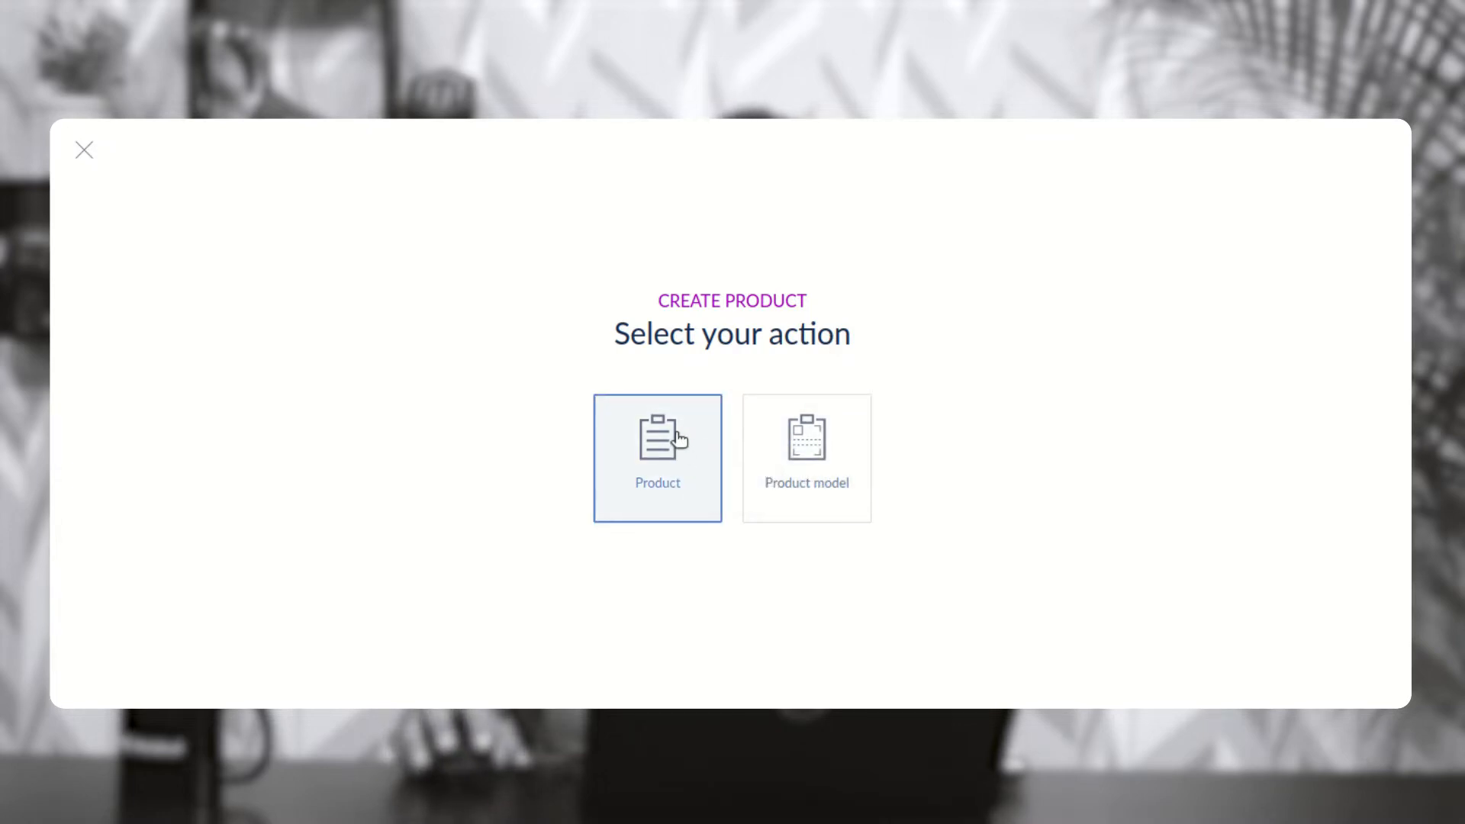
- Start a new simple product, not a product model, and set its SKU to 123
{"action": "left_click", "coordinate": [679, 436]}
{"action": "left_click", "coordinate": [661, 402]}
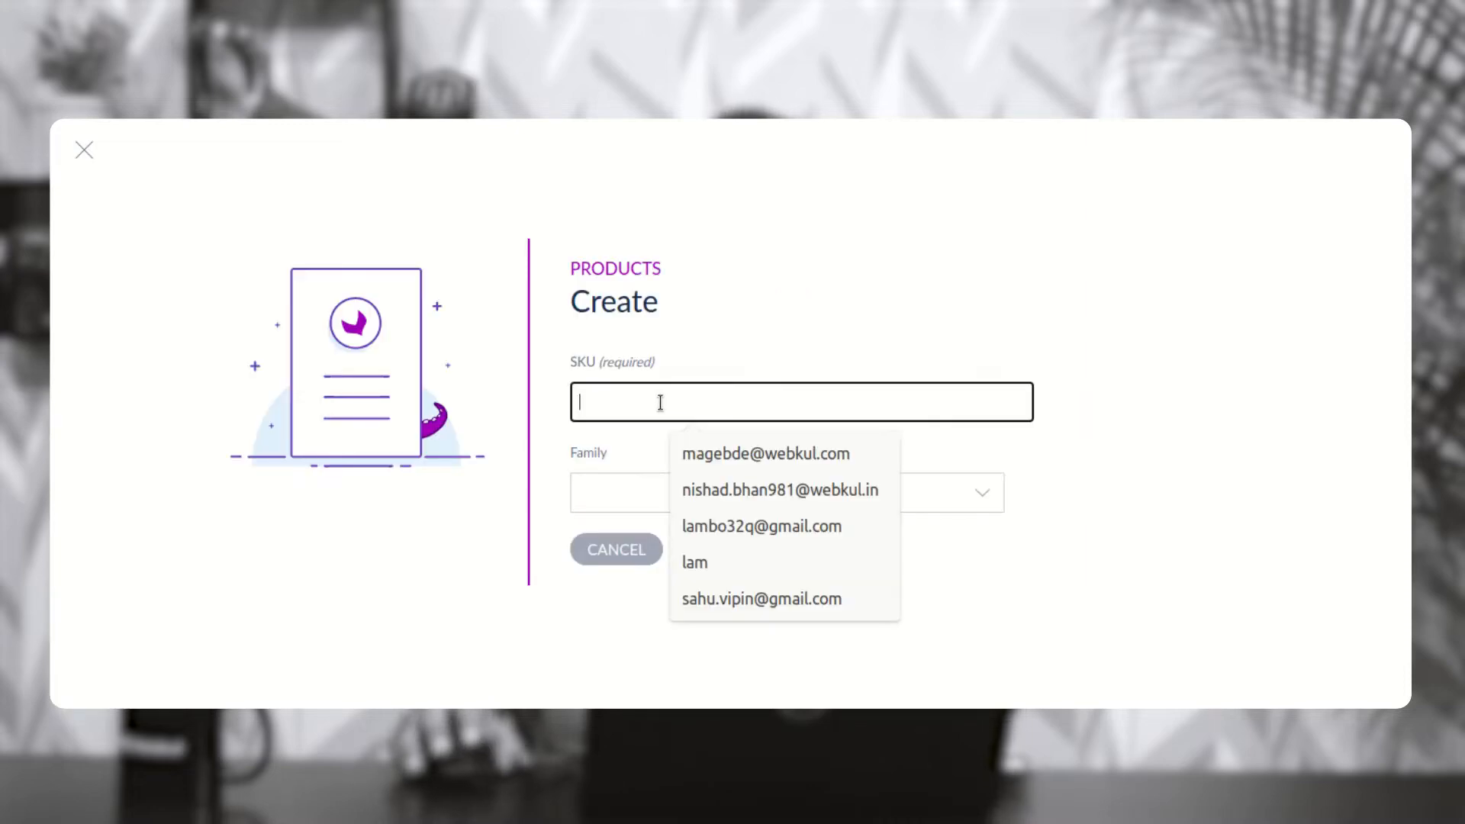
{"action": "type", "text": "123"}
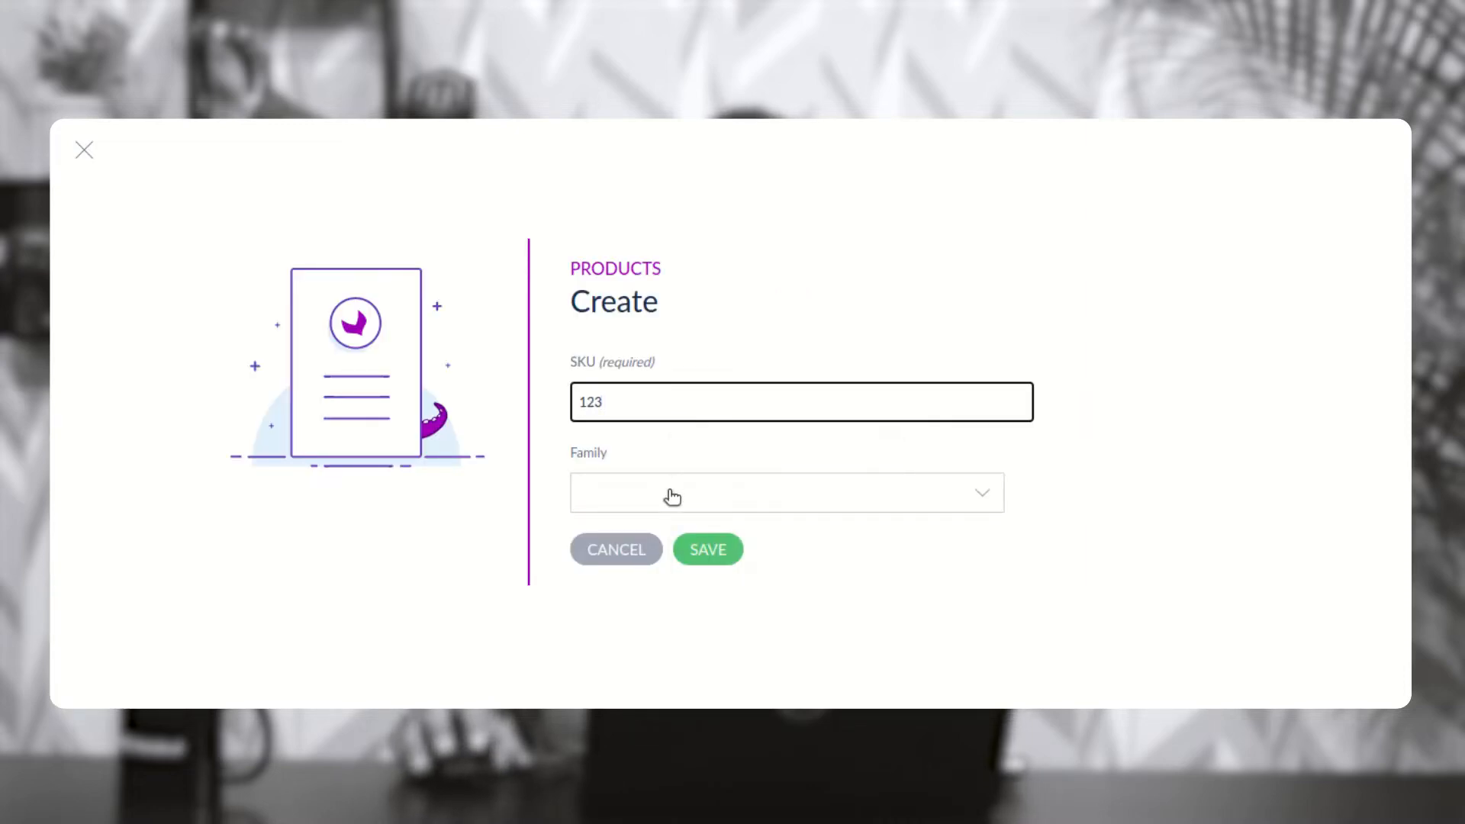
- Assign the T-shirts family to the new product and save it
{"action": "left_click", "coordinate": [633, 494]}
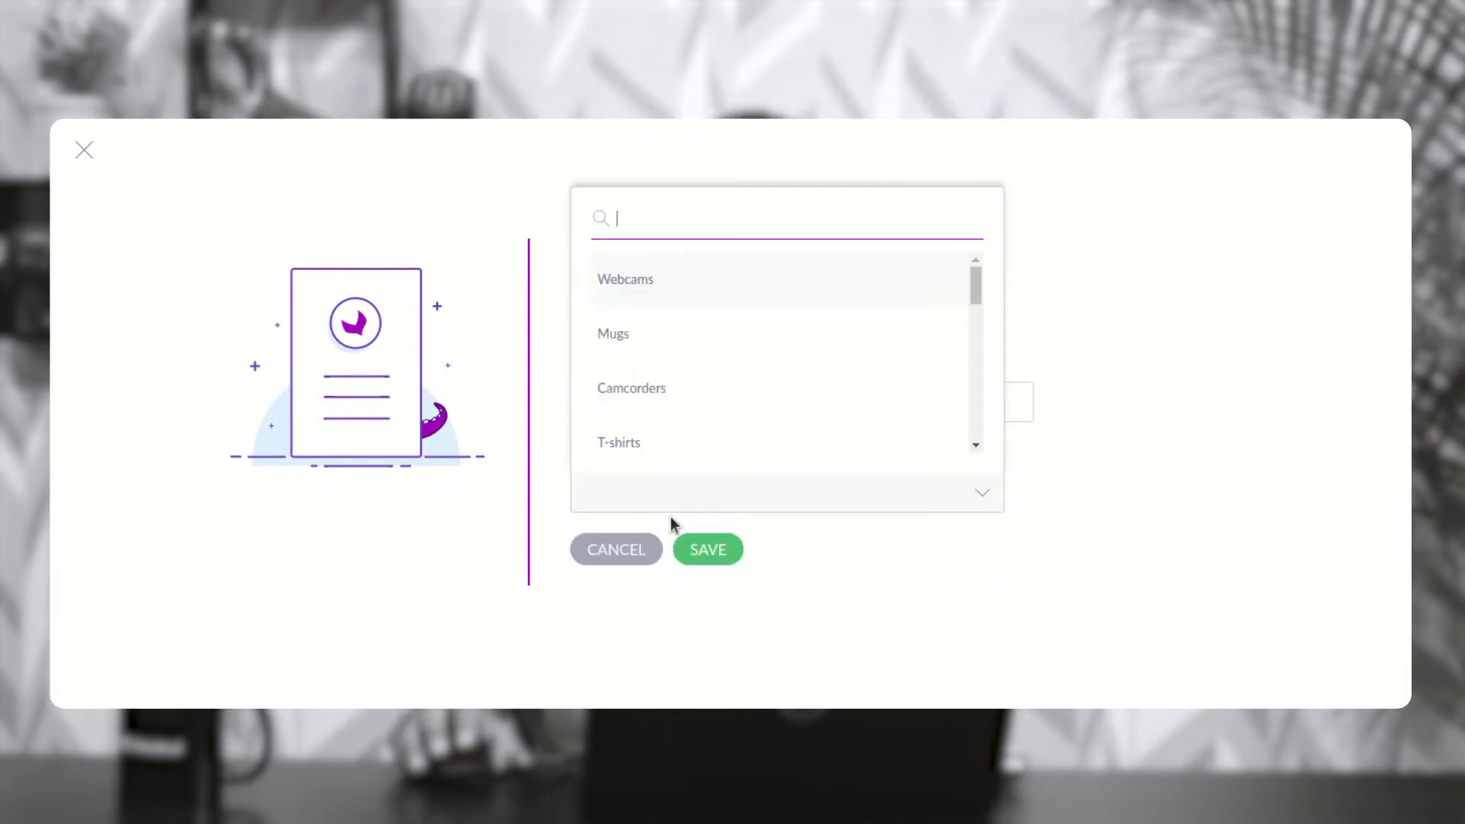
{"action": "scroll", "coordinate": [695, 359], "scroll_direction": "down", "scroll_amount": 7}
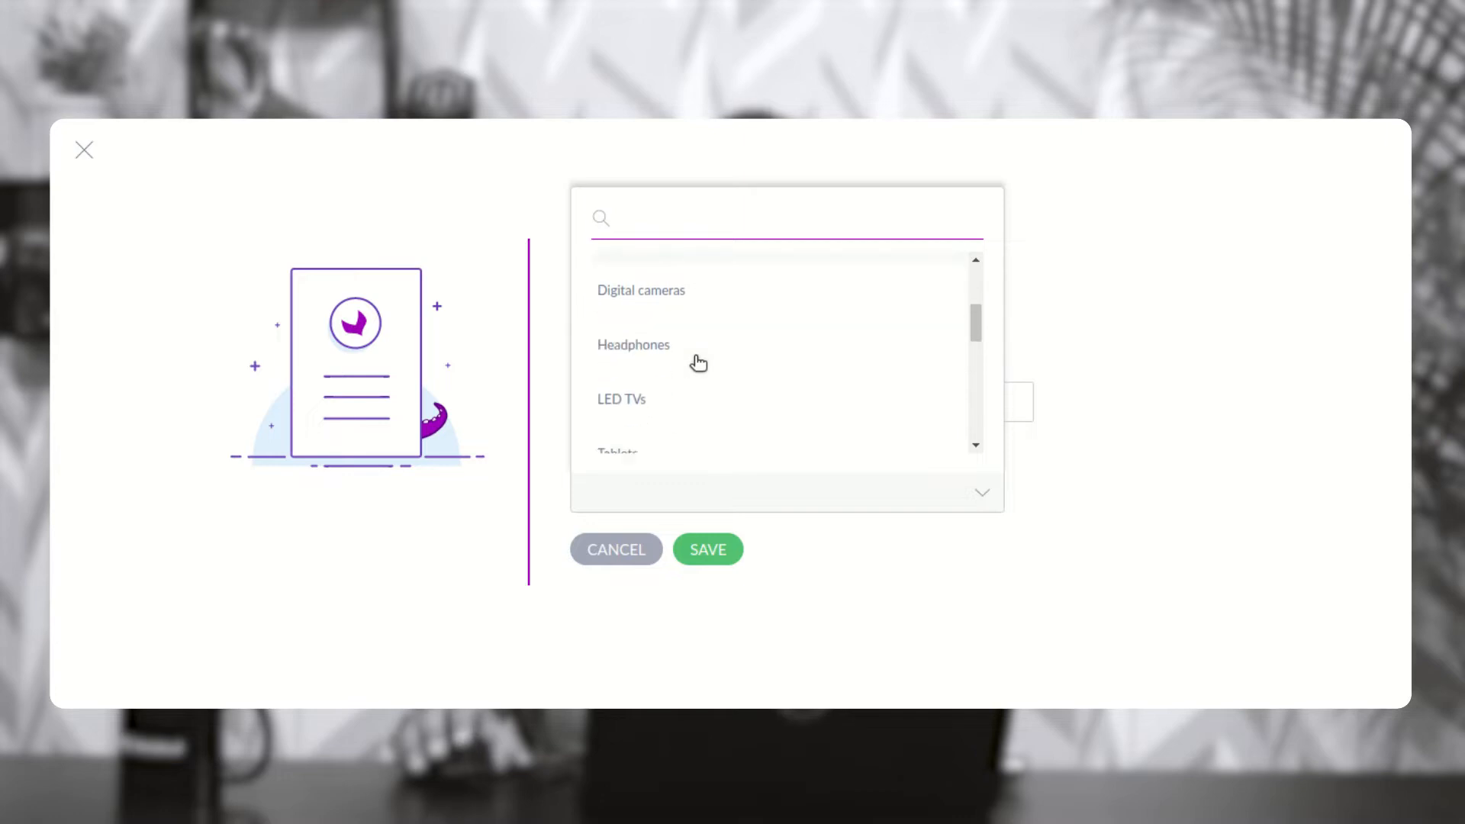
{"action": "scroll", "coordinate": [694, 385], "scroll_direction": "down", "scroll_amount": 1}
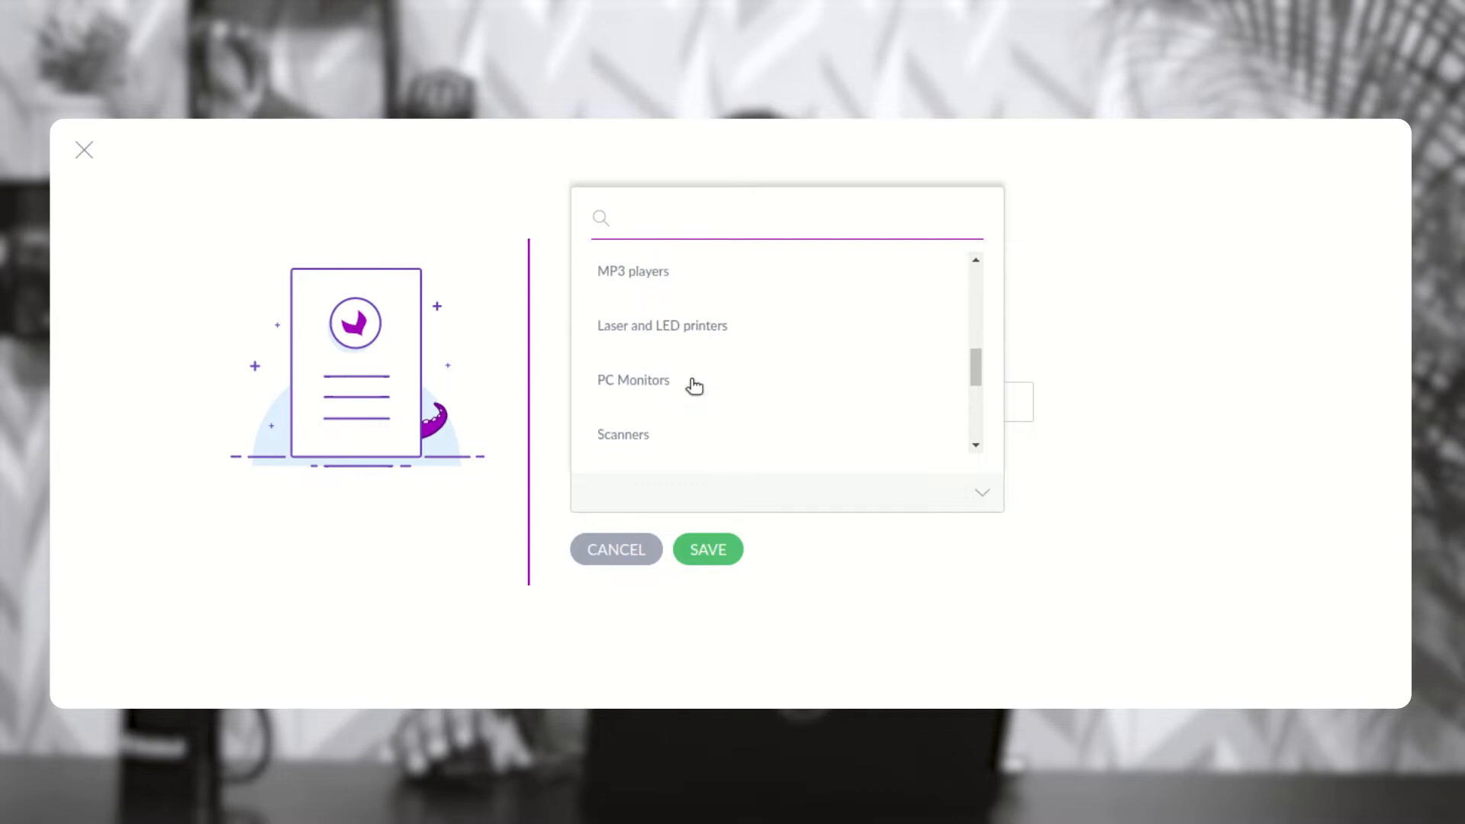
{"action": "scroll", "coordinate": [694, 385], "scroll_direction": "up", "scroll_amount": 2}
{"action": "scroll", "coordinate": [667, 349], "scroll_direction": "up", "scroll_amount": 2}
{"action": "scroll", "coordinate": [666, 348], "scroll_direction": "up", "scroll_amount": 2}
{"action": "scroll", "coordinate": [668, 350], "scroll_direction": "down", "scroll_amount": 2}
{"action": "scroll", "coordinate": [669, 353], "scroll_direction": "up", "scroll_amount": 2}
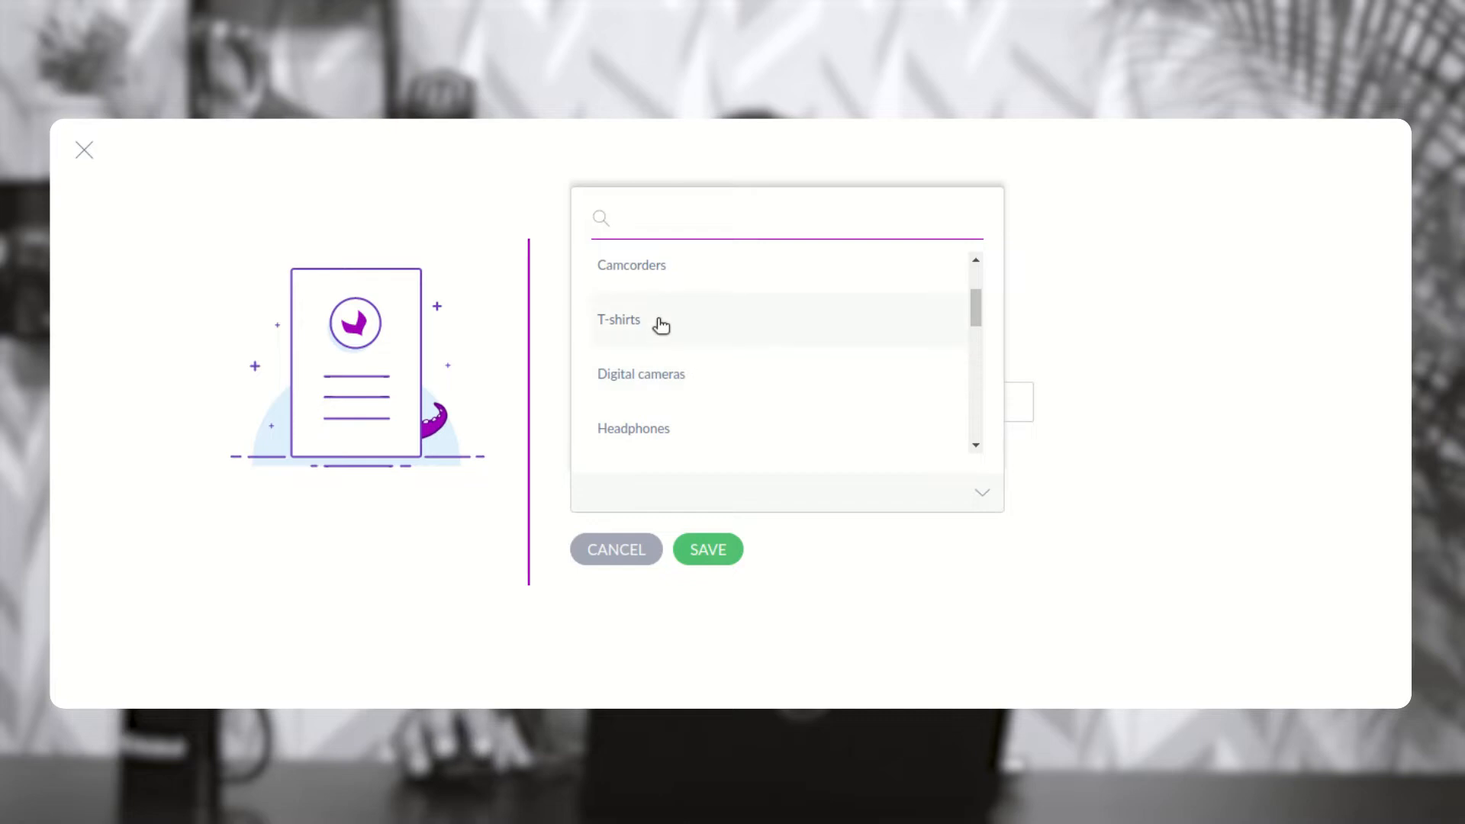
{"action": "left_click", "coordinate": [658, 321]}
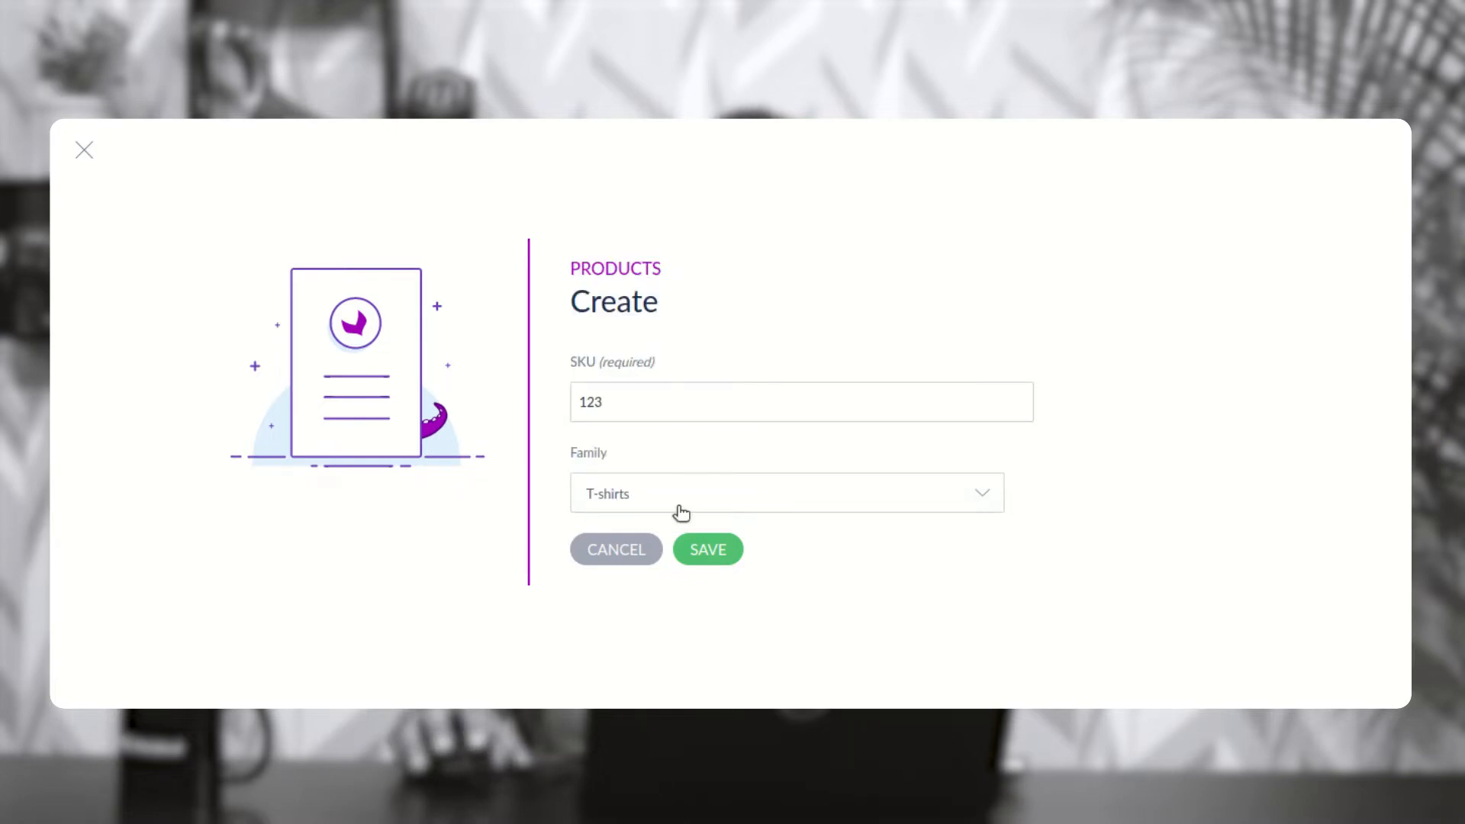
{"action": "left_click", "coordinate": [702, 551]}
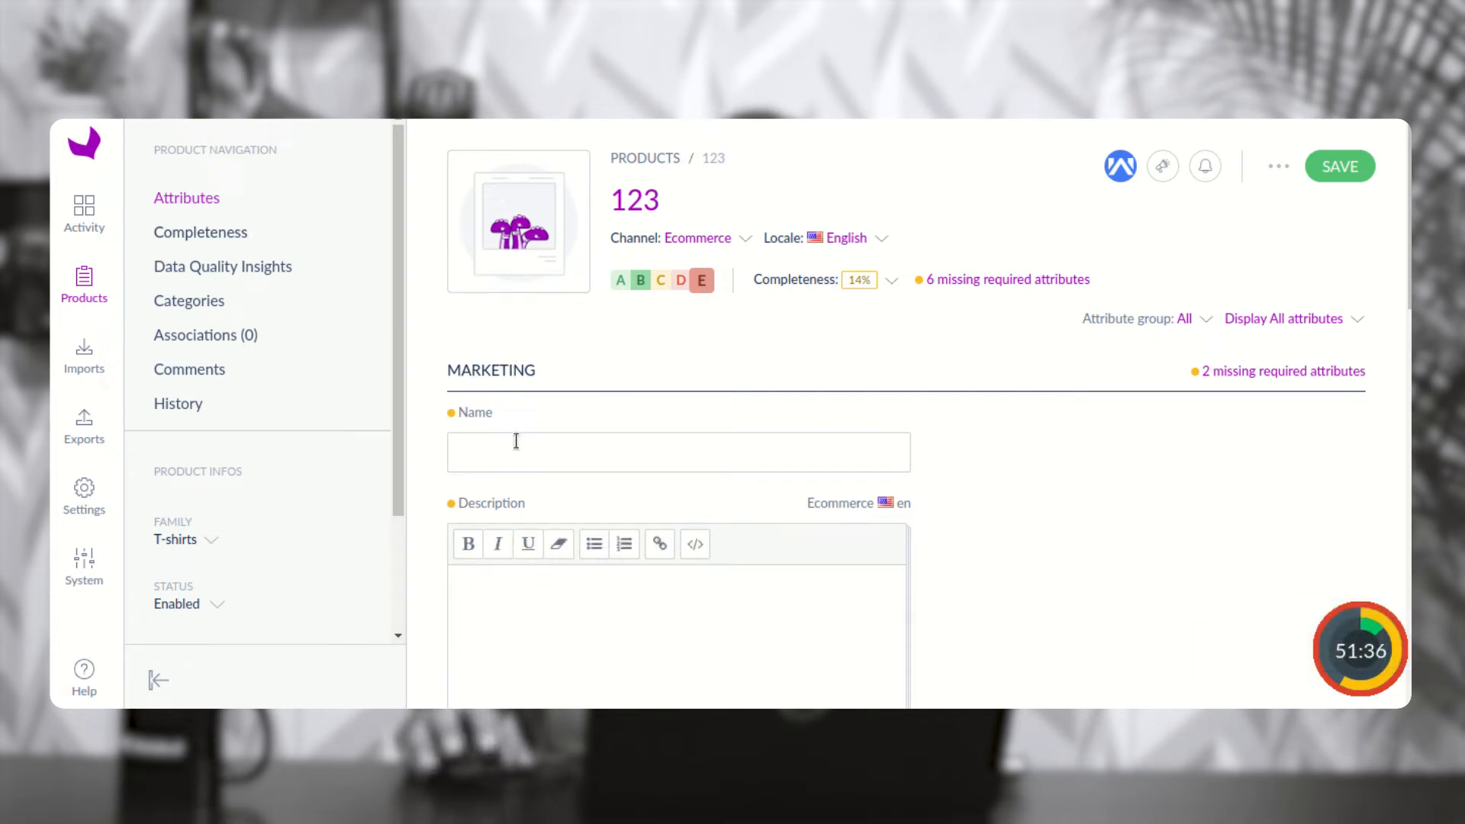
- Enter "T-shirt Black" as both the name and the description in the product's marketing attributes
{"action": "left_click", "coordinate": [538, 451]}
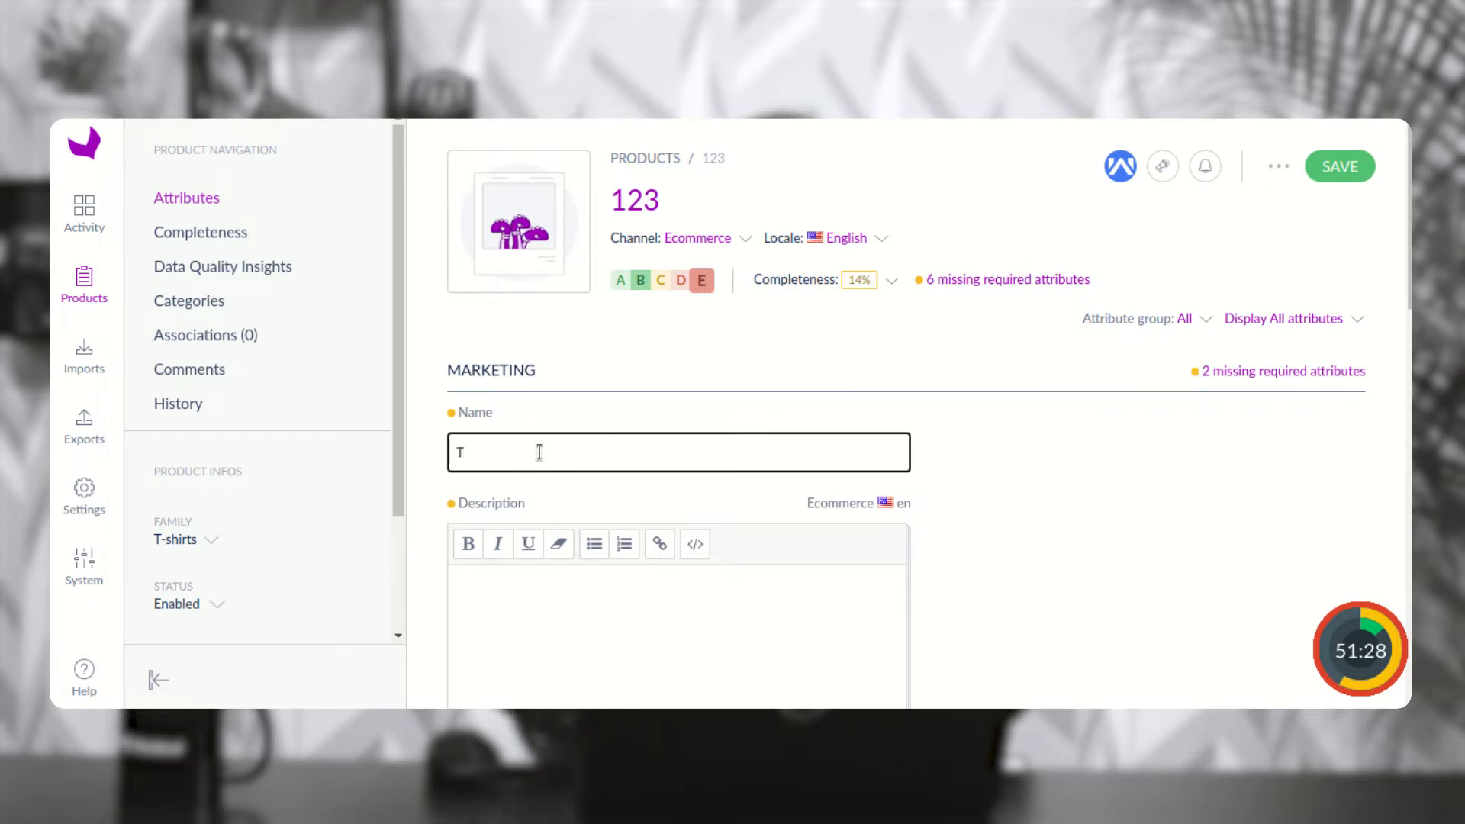
{"action": "type", "text": "T-shirt Black"}
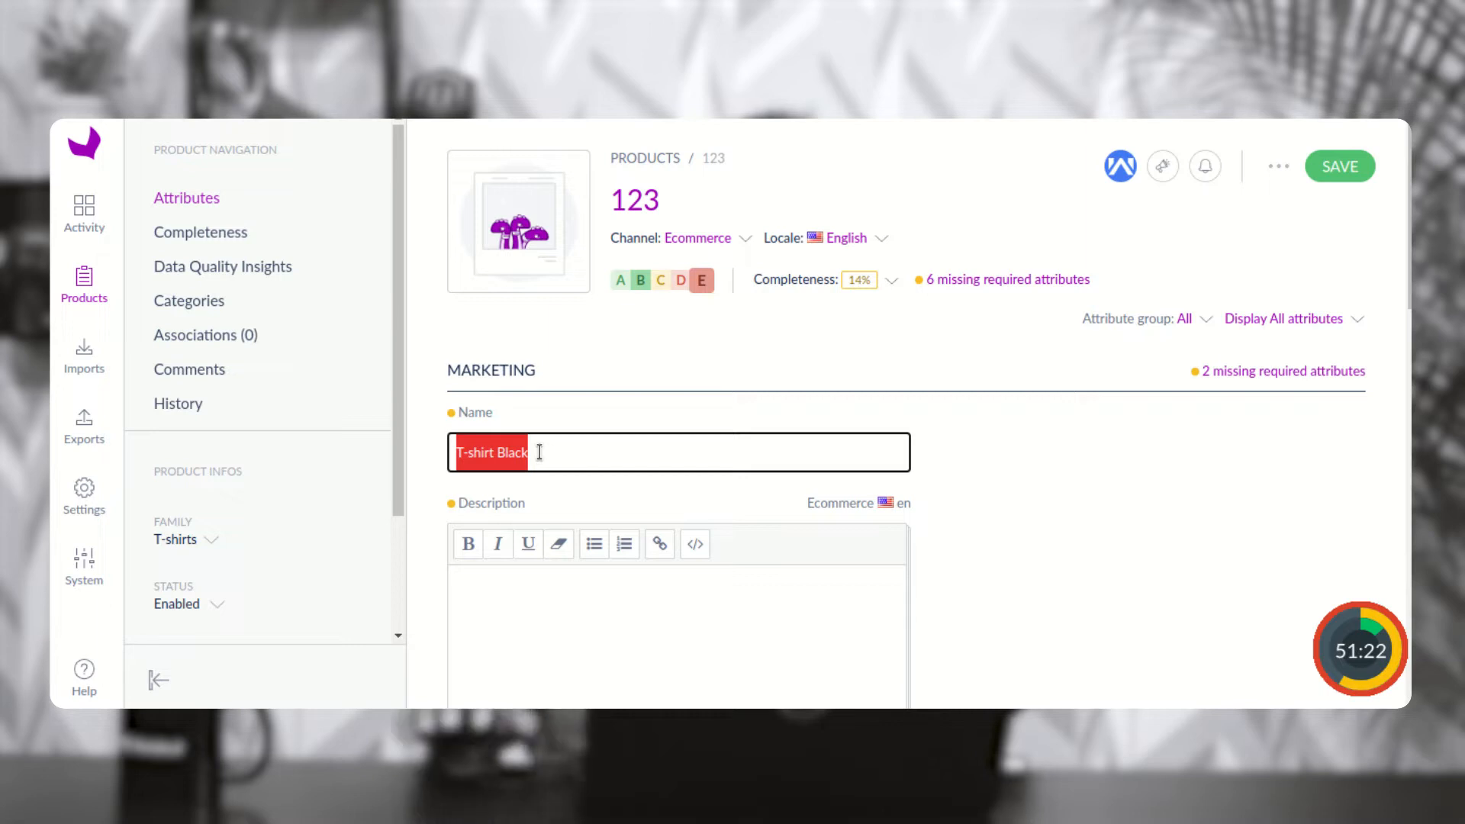
{"action": "left_click", "coordinate": [513, 605]}
{"action": "type", "text": "T-shirt Black"}
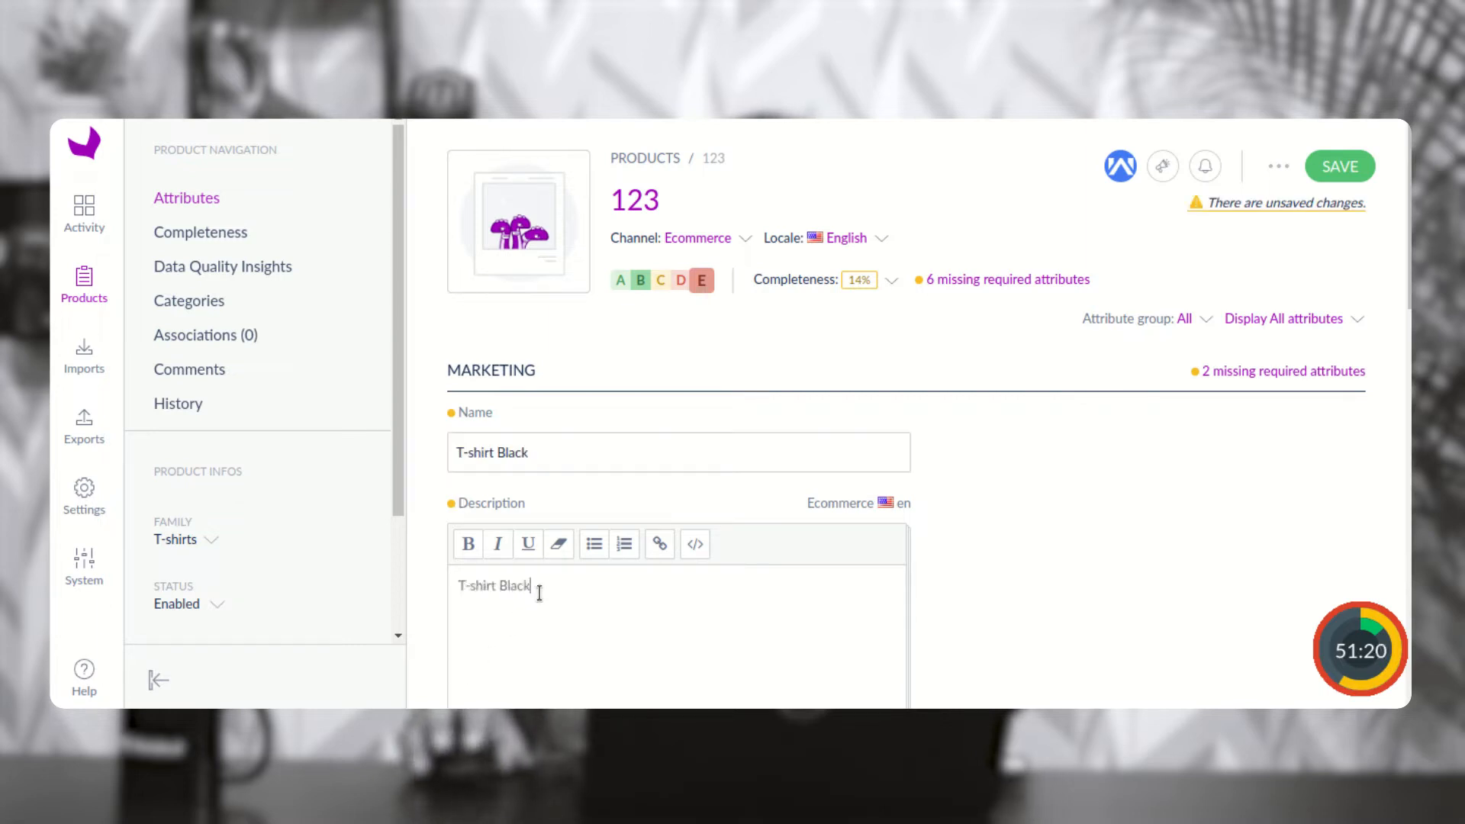
- Set the product's EUR price to 123 in the ERP attributes
{"action": "scroll", "coordinate": [549, 592], "scroll_direction": "down", "scroll_amount": 4}
{"action": "scroll", "coordinate": [547, 592], "scroll_direction": "down", "scroll_amount": 2}
{"action": "scroll", "coordinate": [513, 489], "scroll_direction": "down", "scroll_amount": 1}
{"action": "left_click", "coordinate": [485, 497]}
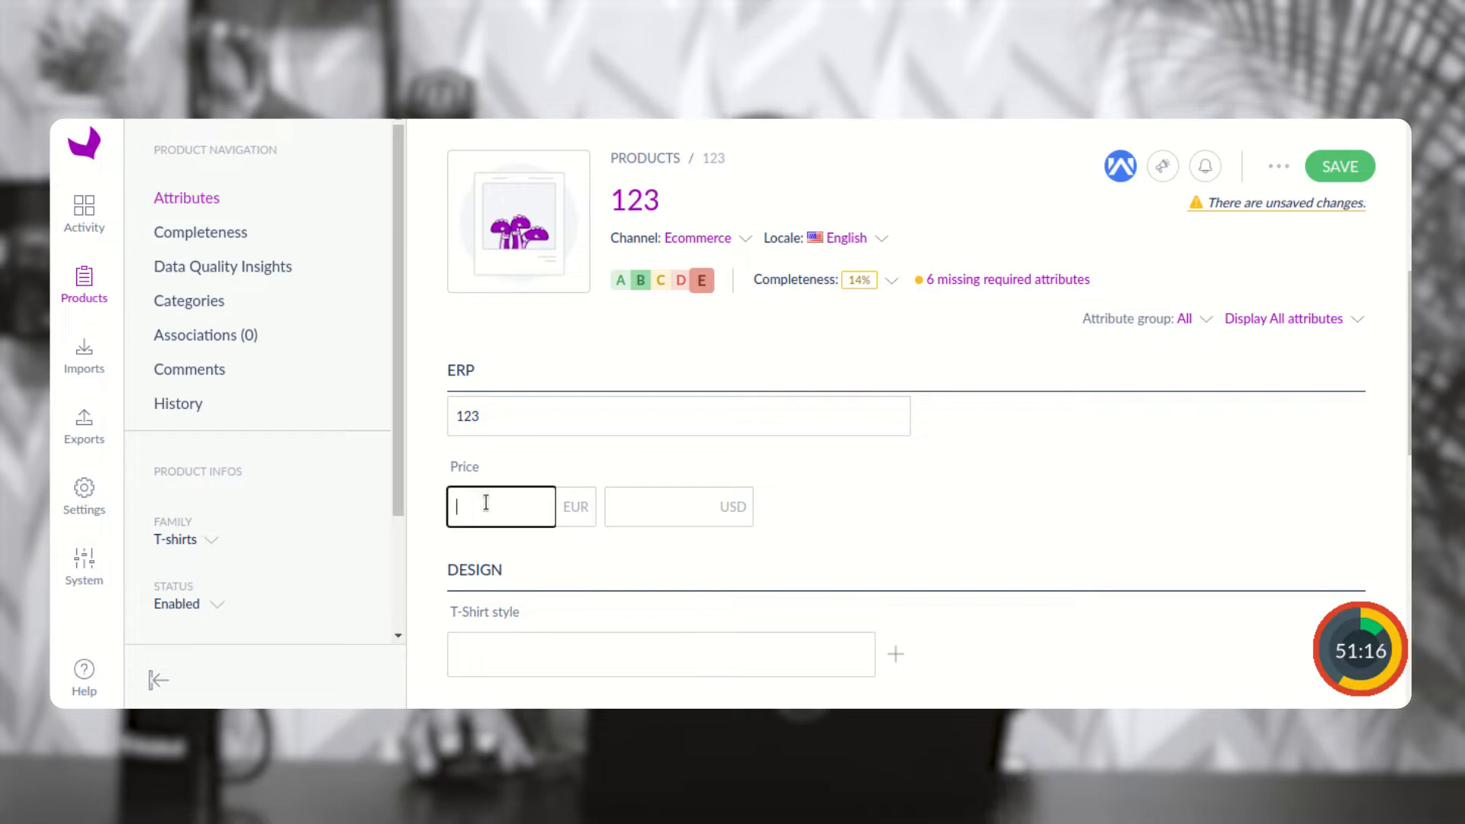
- Set the T-shirt style to Sport wear and the T-shirt material to Poly/Cotton
{"action": "scroll", "coordinate": [535, 582], "scroll_direction": "down", "scroll_amount": 2}
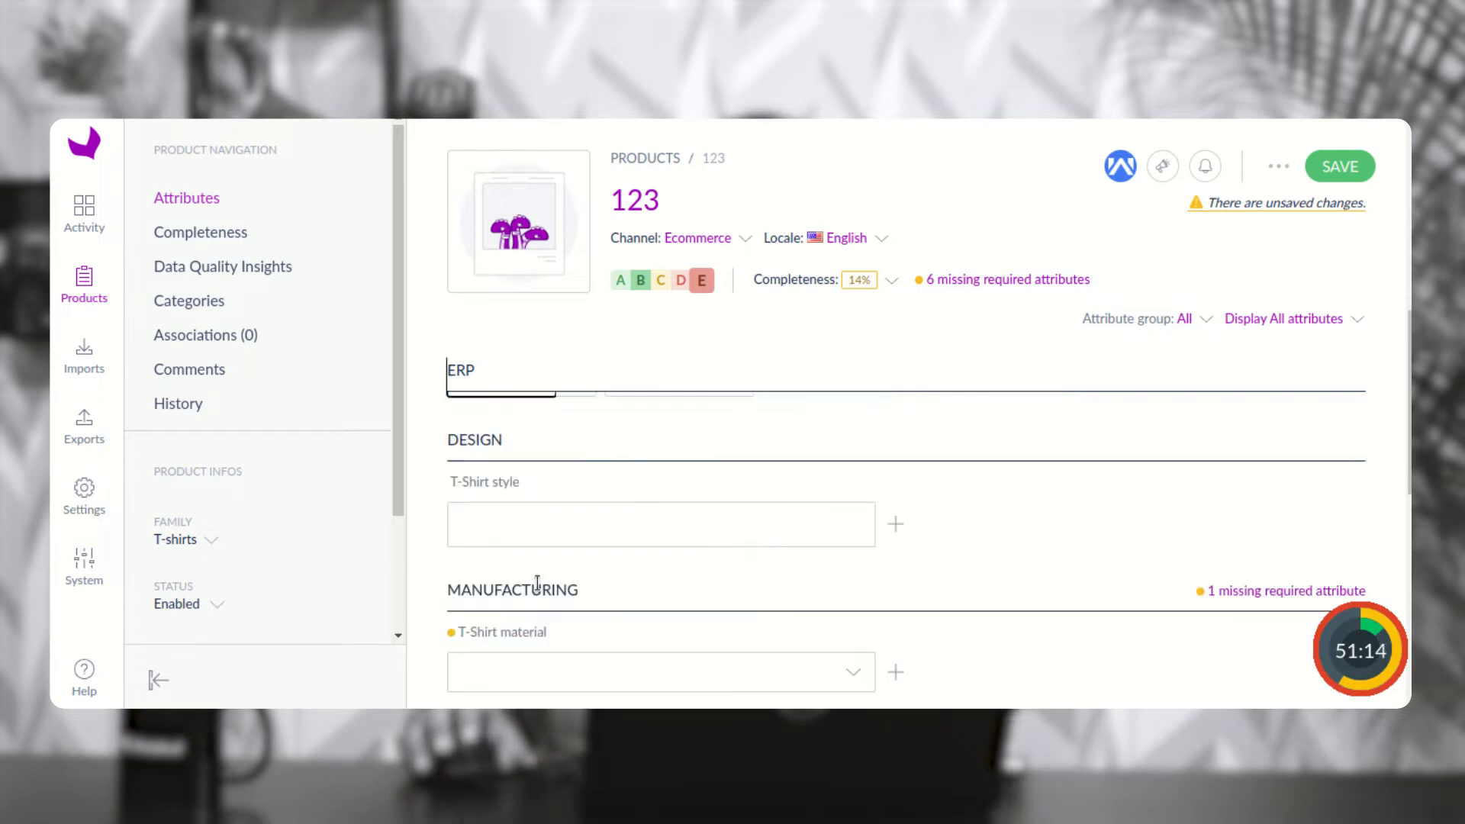
{"action": "left_click", "coordinate": [519, 503]}
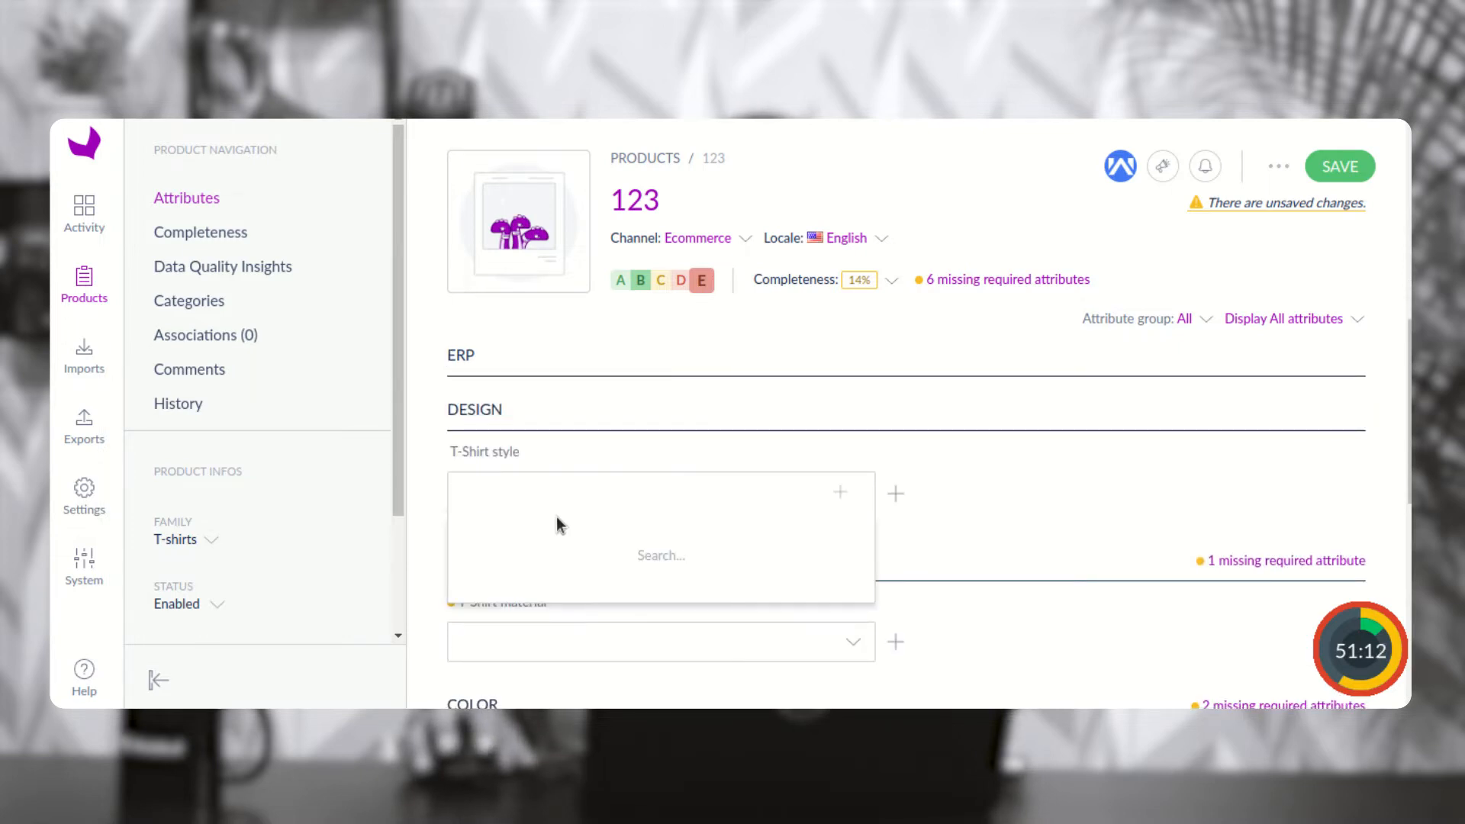
{"action": "left_click", "coordinate": [516, 383]}
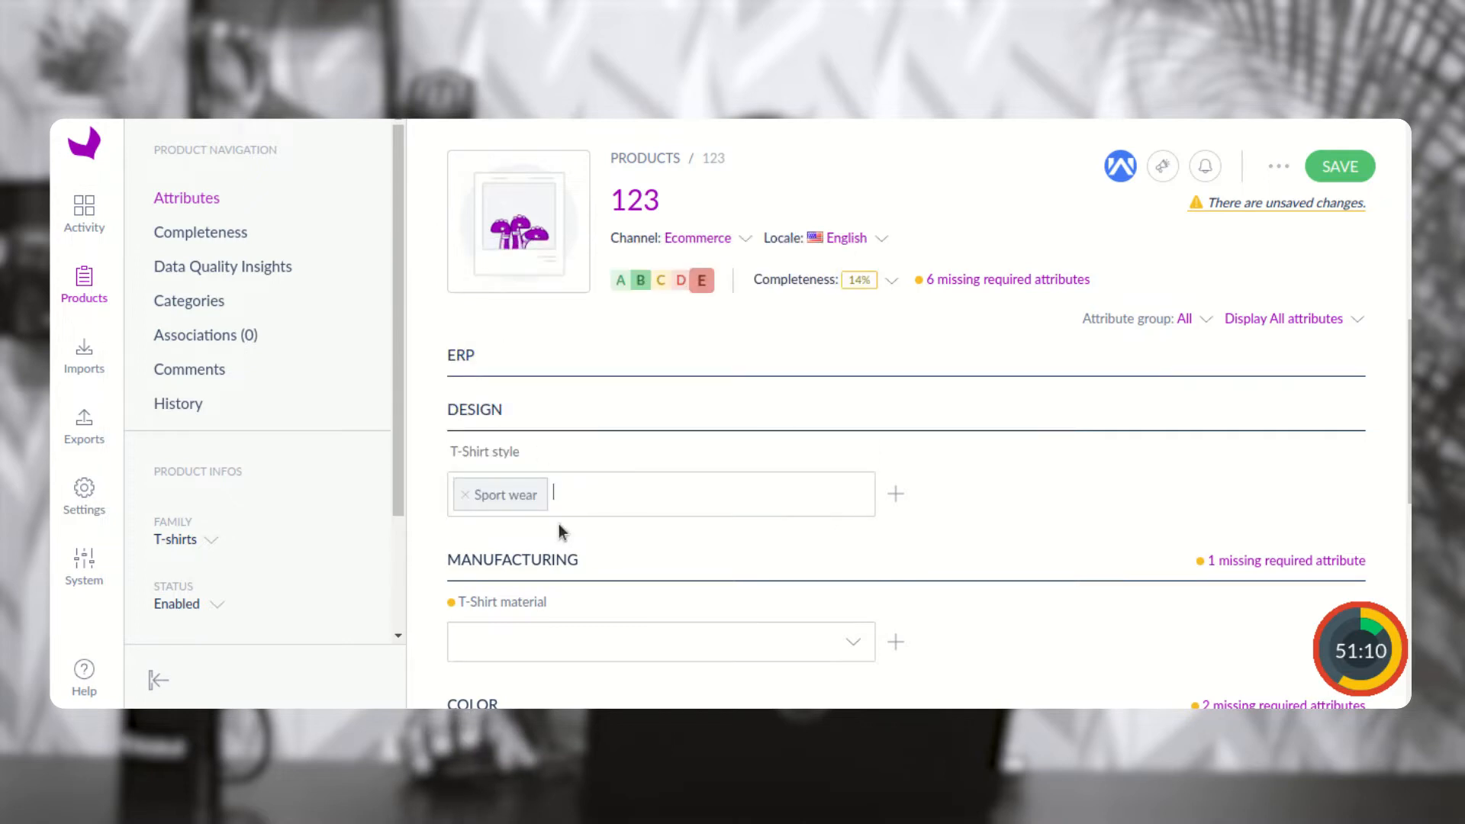
{"action": "scroll", "coordinate": [558, 534], "scroll_direction": "down", "scroll_amount": 1}
{"action": "left_click", "coordinate": [550, 543]}
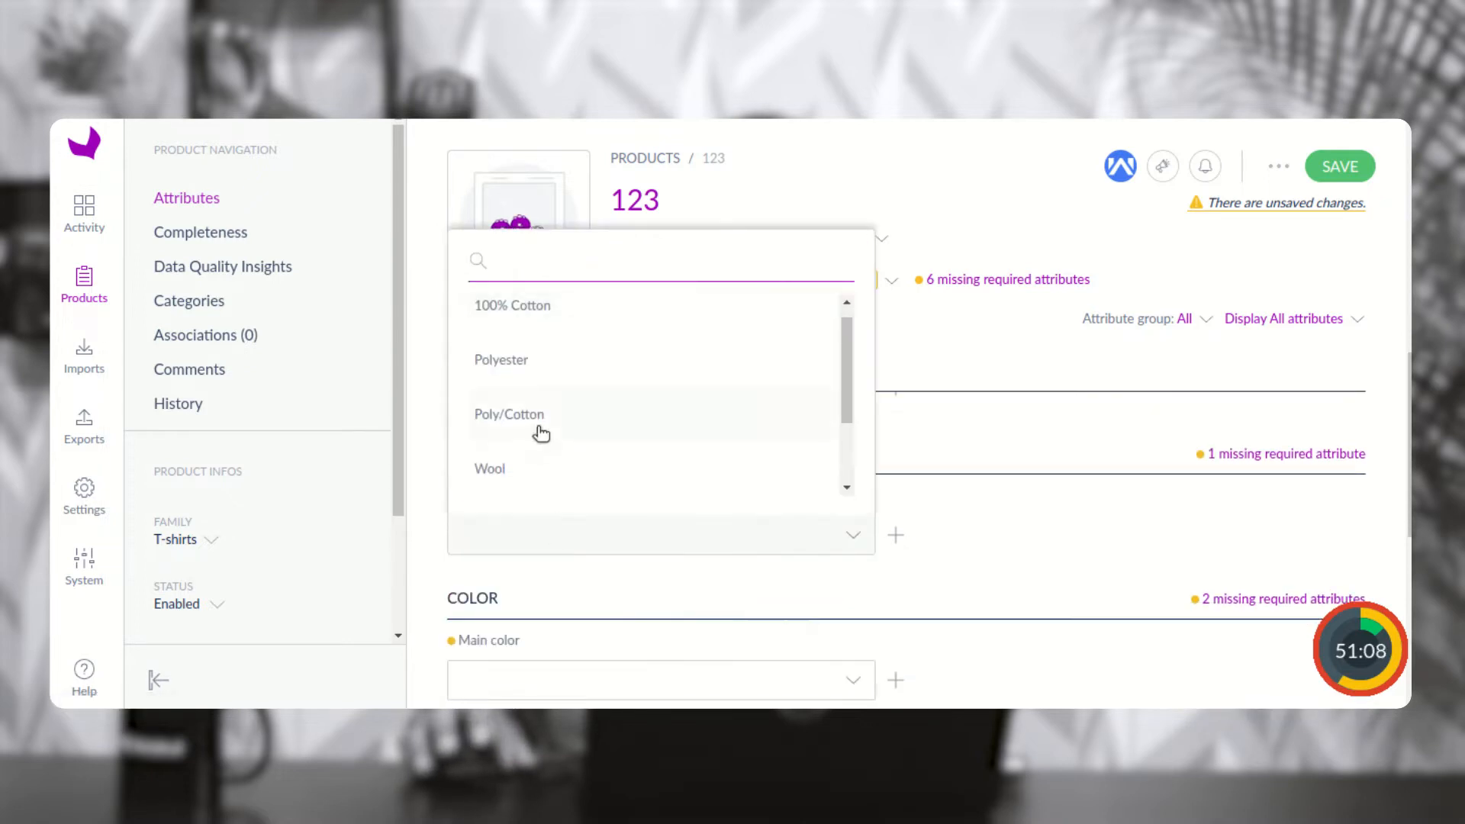
{"action": "left_click", "coordinate": [534, 416]}
- Set the product's main color to Black and its secondary color to Grey
{"action": "scroll", "coordinate": [584, 542], "scroll_direction": "down", "scroll_amount": 2}
{"action": "left_click", "coordinate": [563, 526]}
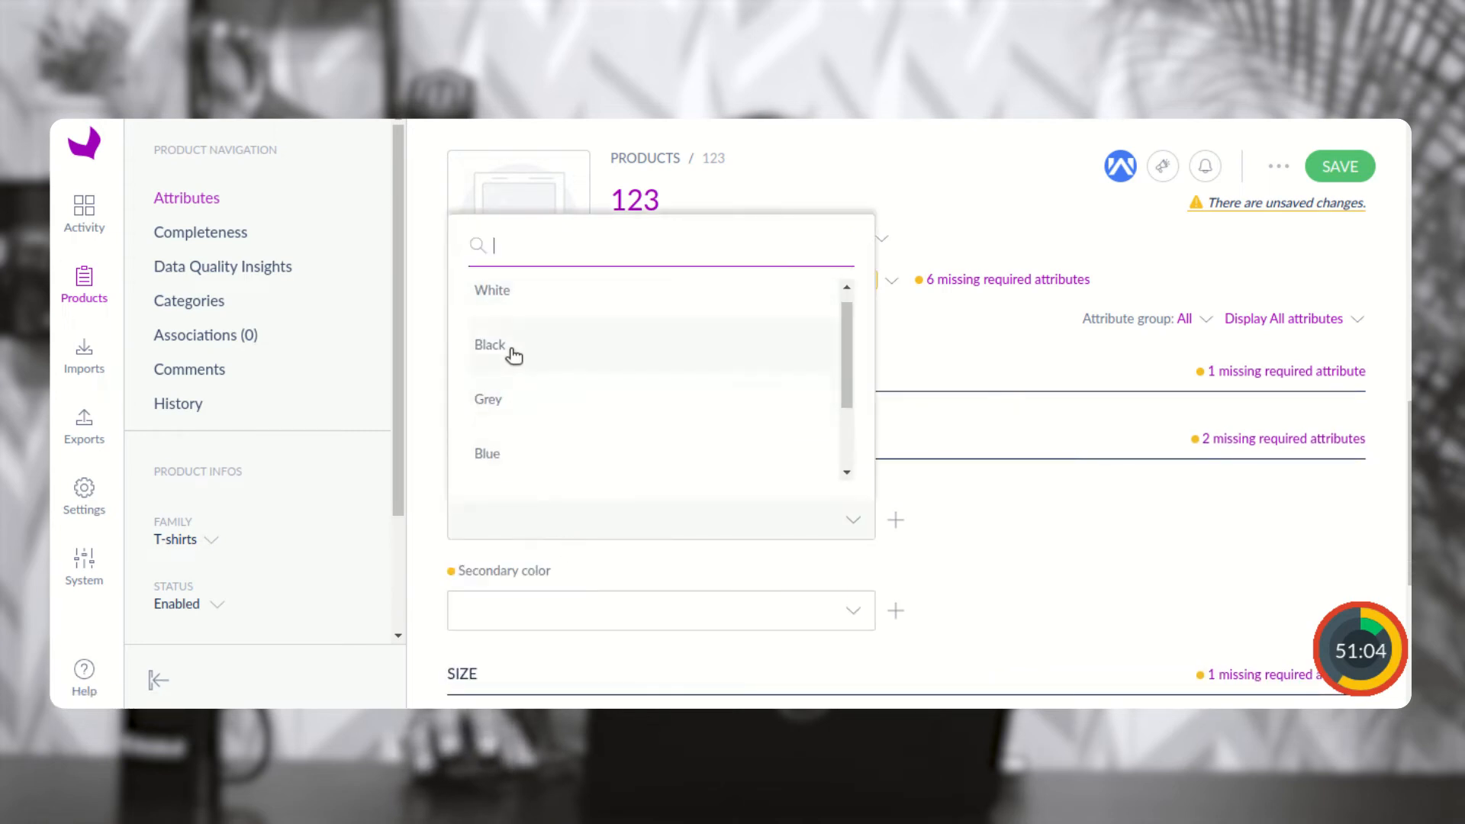
{"action": "left_click", "coordinate": [513, 355]}
{"action": "scroll", "coordinate": [548, 538], "scroll_direction": "down", "scroll_amount": 1}
{"action": "left_click", "coordinate": [552, 503]}
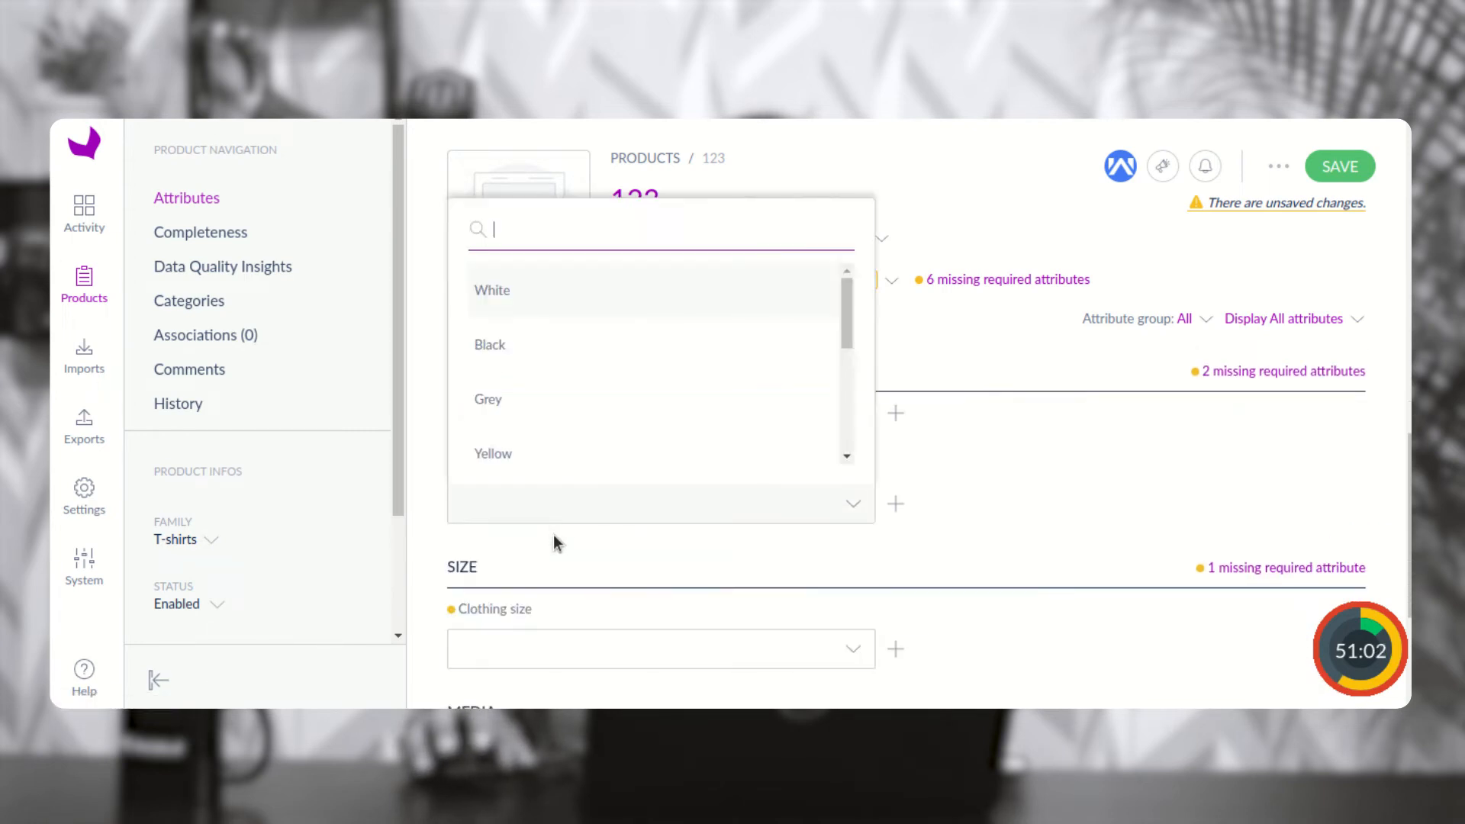
{"action": "left_click", "coordinate": [513, 384]}
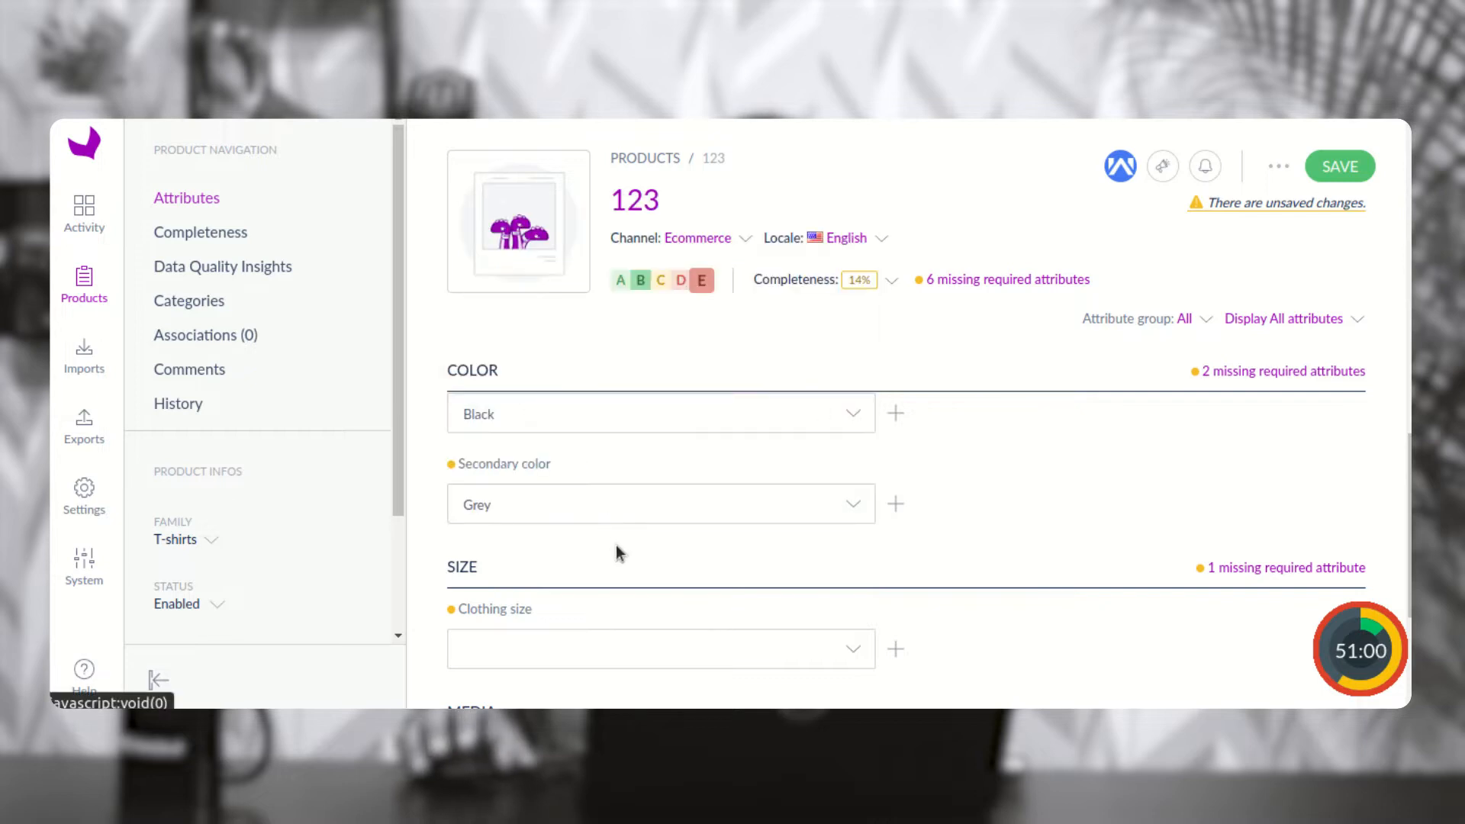
- Set the clothing size to S and save the product
{"action": "left_click", "coordinate": [585, 483]}
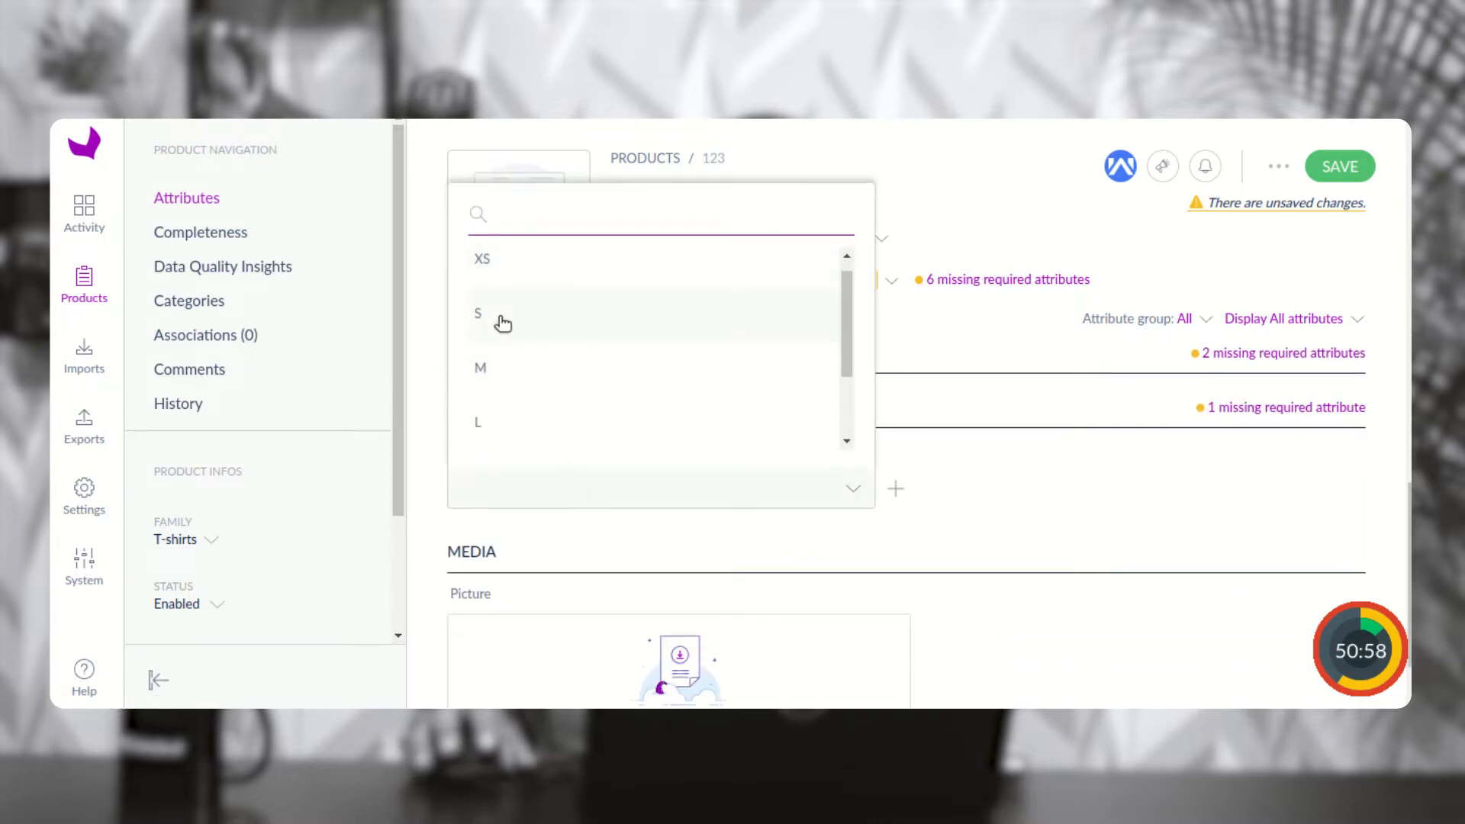
{"action": "left_click", "coordinate": [496, 319]}
{"action": "scroll", "coordinate": [607, 546], "scroll_direction": "down", "scroll_amount": 2}
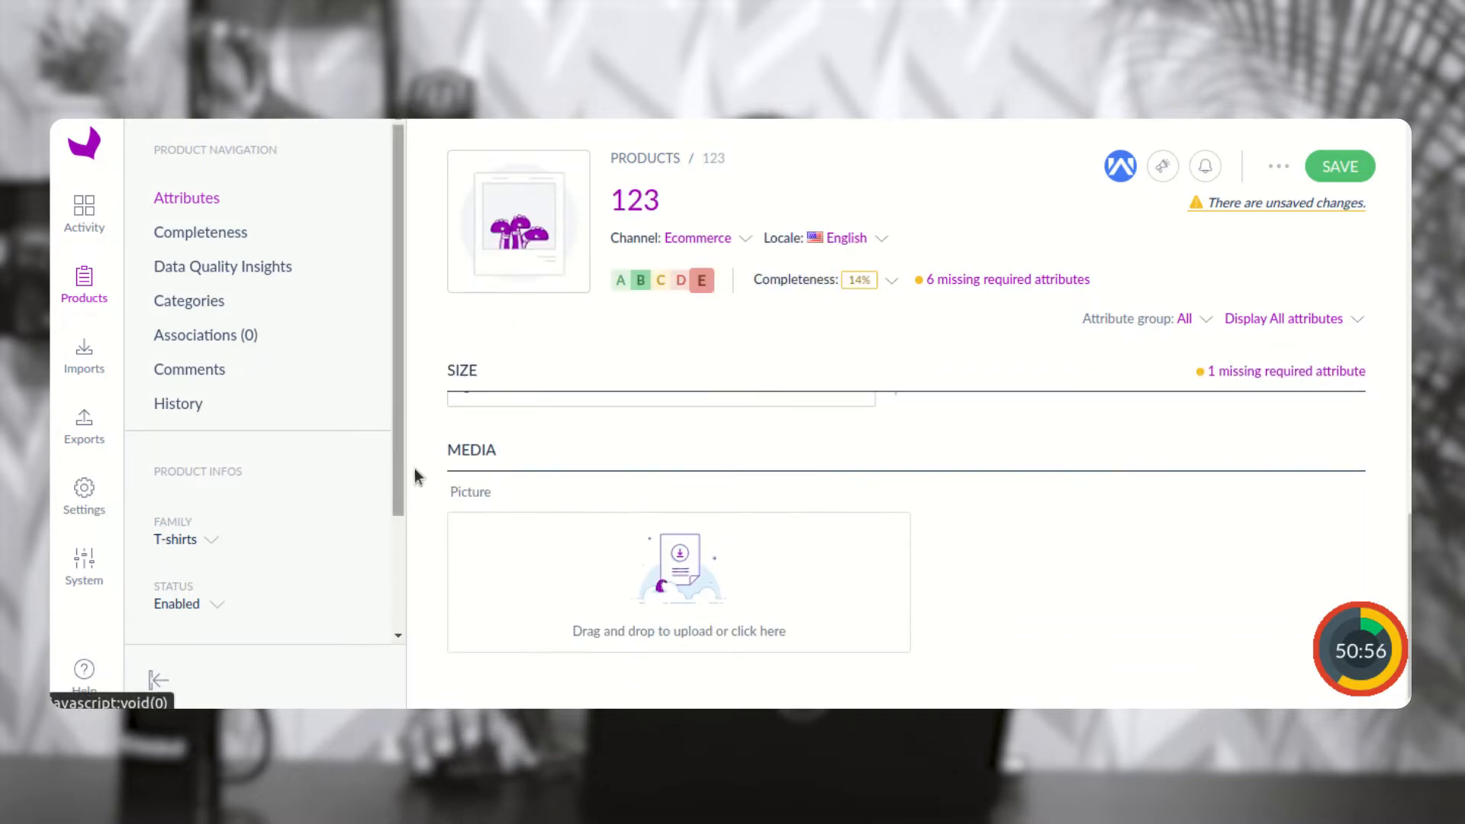
{"action": "scroll", "coordinate": [660, 534], "scroll_direction": "up", "scroll_amount": 4}
{"action": "scroll", "coordinate": [671, 533], "scroll_direction": "up", "scroll_amount": 5}
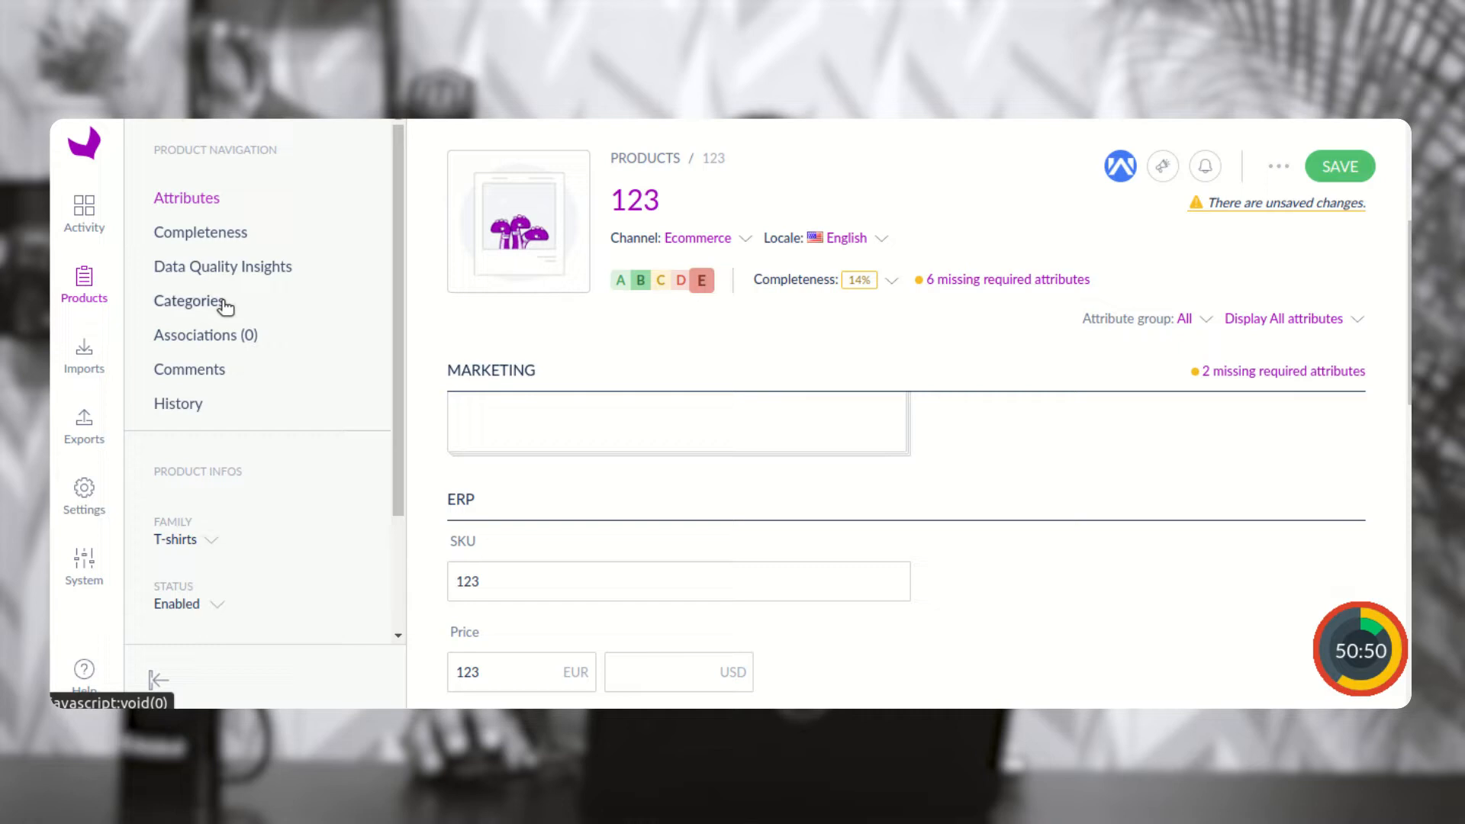
{"action": "left_click", "coordinate": [1343, 167]}
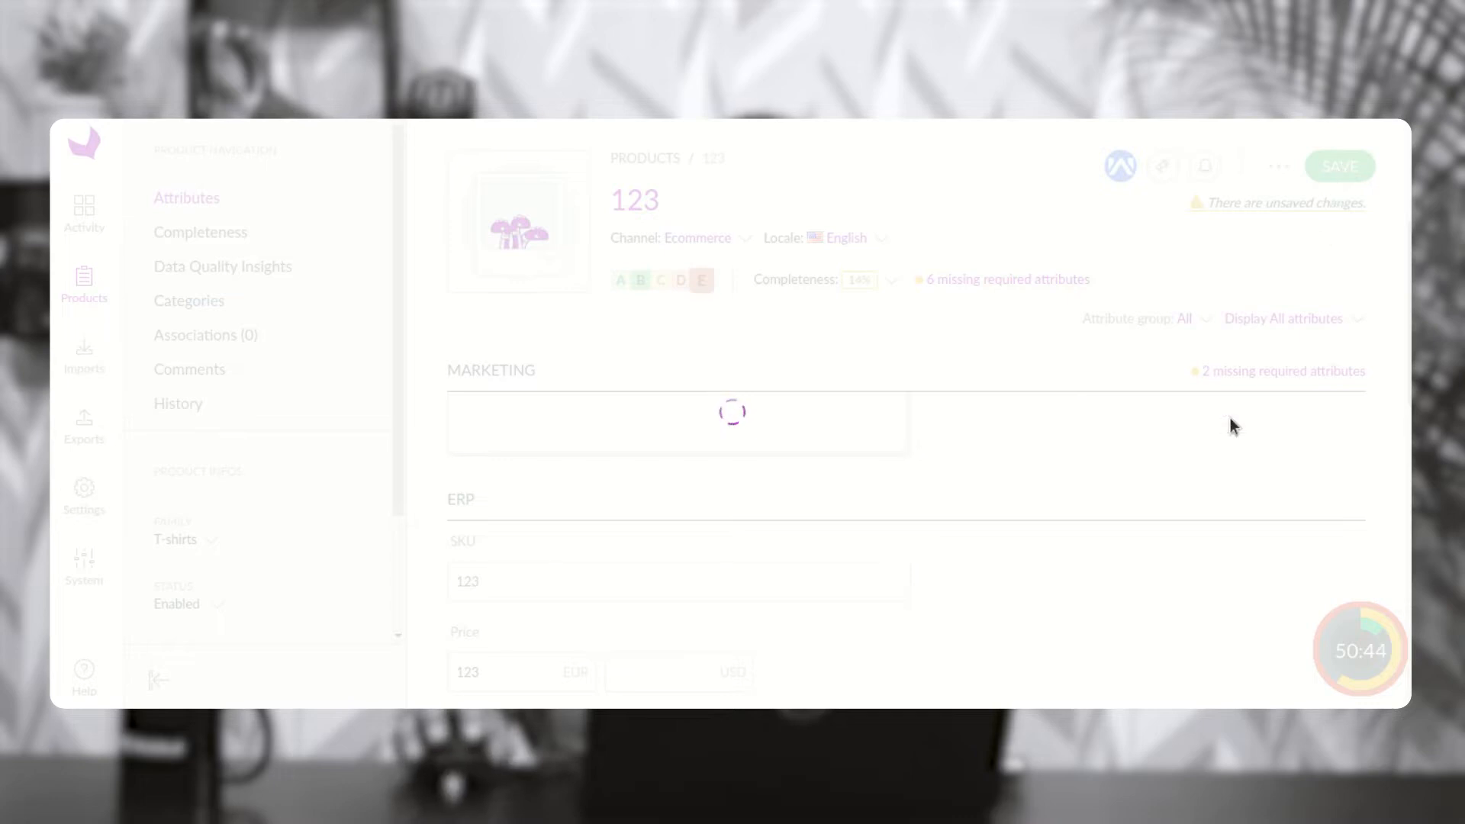
{"action": "left_click_drag", "start_coordinate": [1078, 635], "coordinate": [1266, 636]}
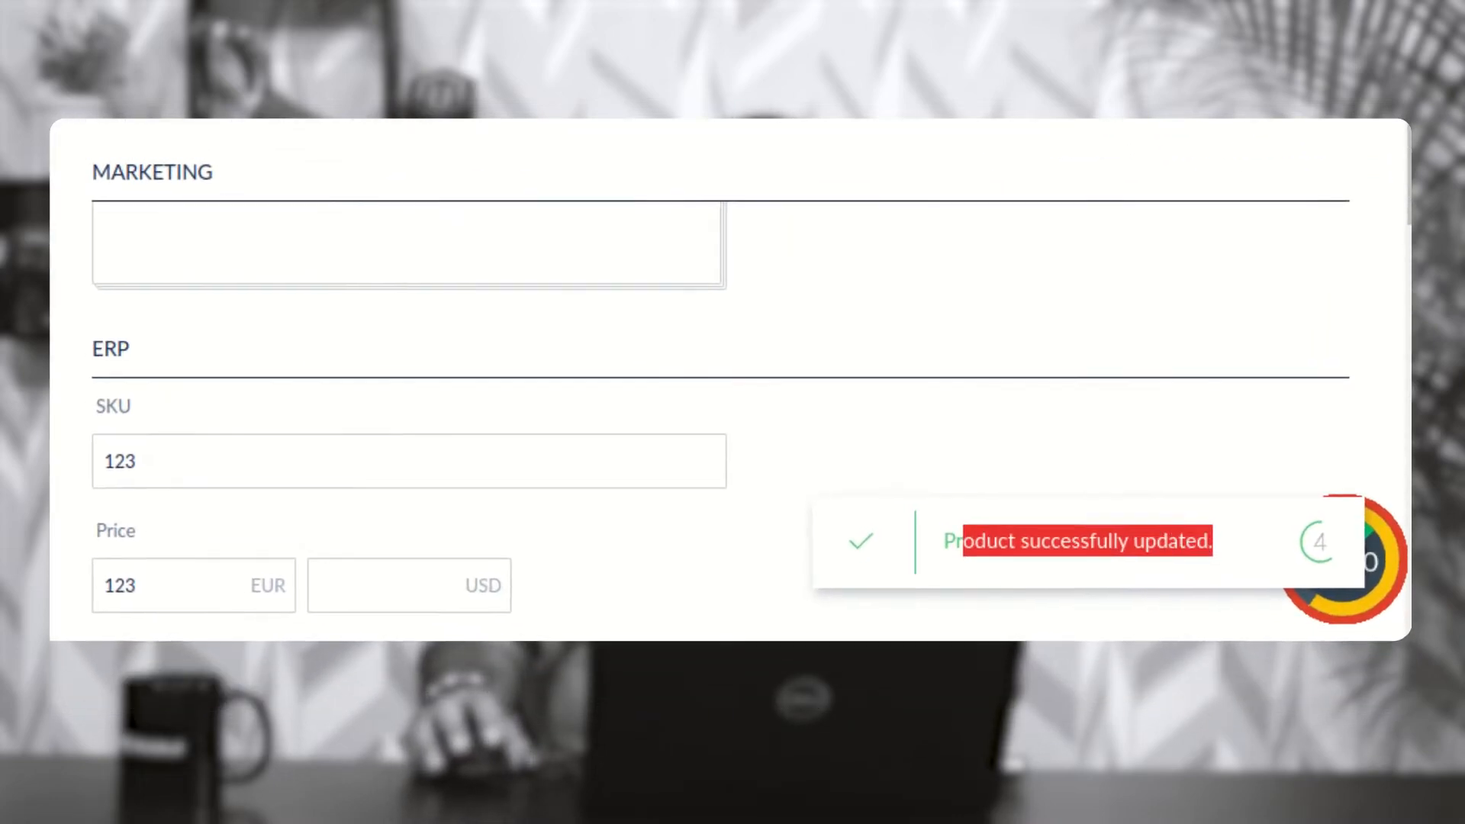
- View the product's category assignment and expand the Master catalog tree to see its categories
{"action": "left_click", "coordinate": [208, 300]}
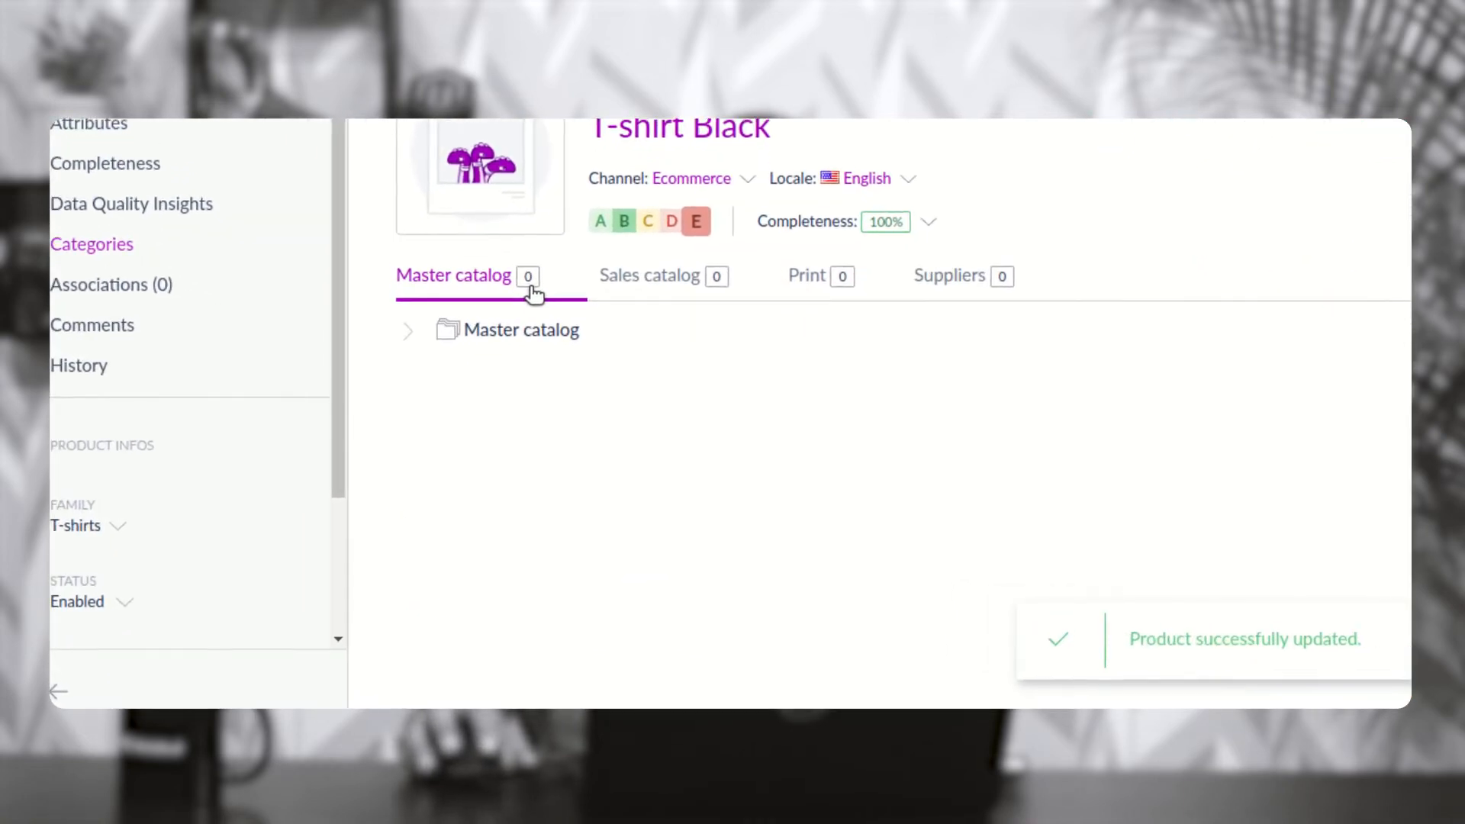
{"action": "left_click", "coordinate": [406, 334]}
{"action": "scroll", "coordinate": [562, 460], "scroll_direction": "down", "scroll_amount": 1}
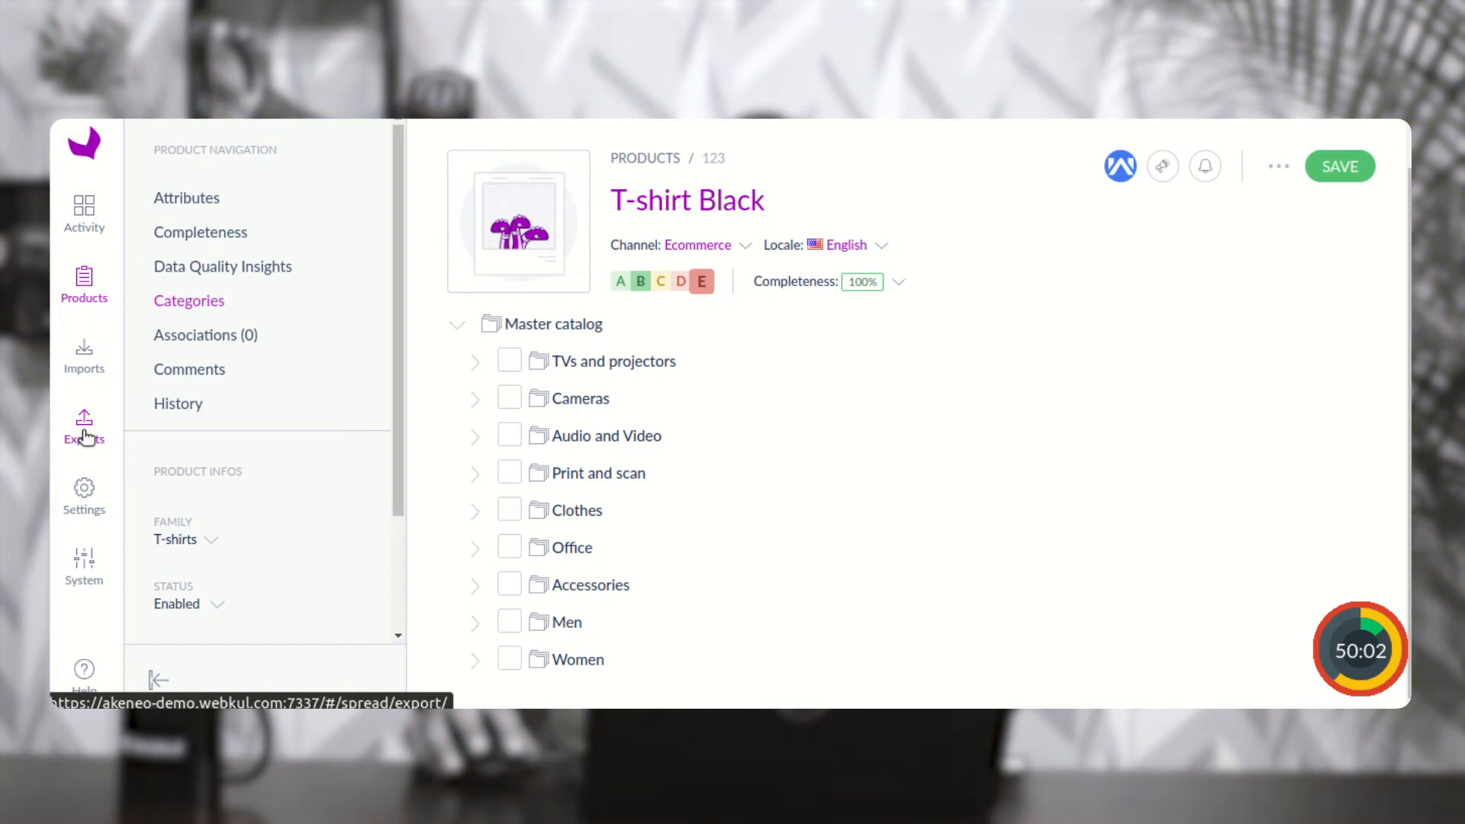
- Start a new export profile and enter csvexport as both its code and its label
{"action": "left_click", "coordinate": [84, 427]}
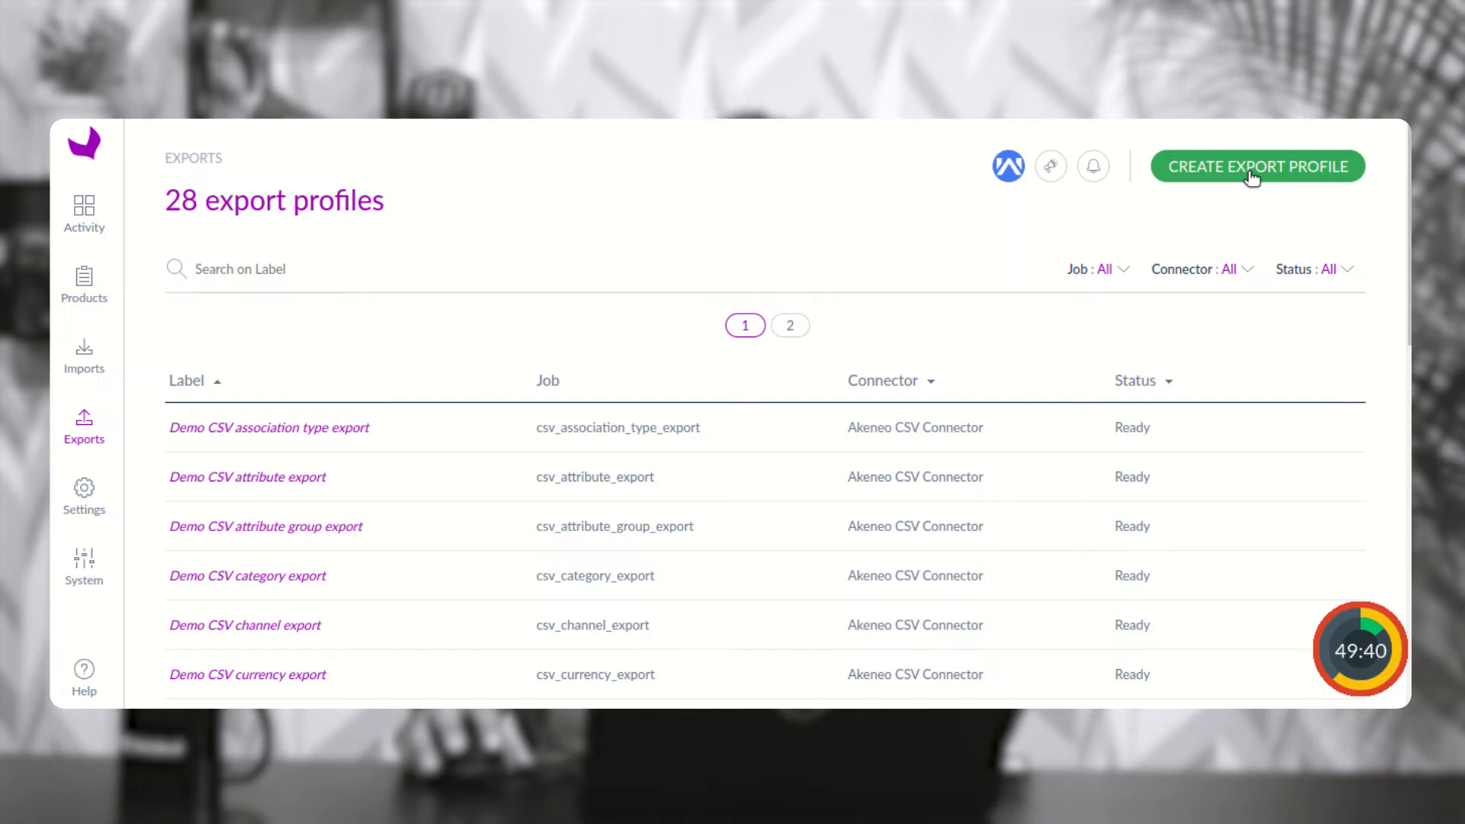
{"action": "left_click", "coordinate": [1255, 183]}
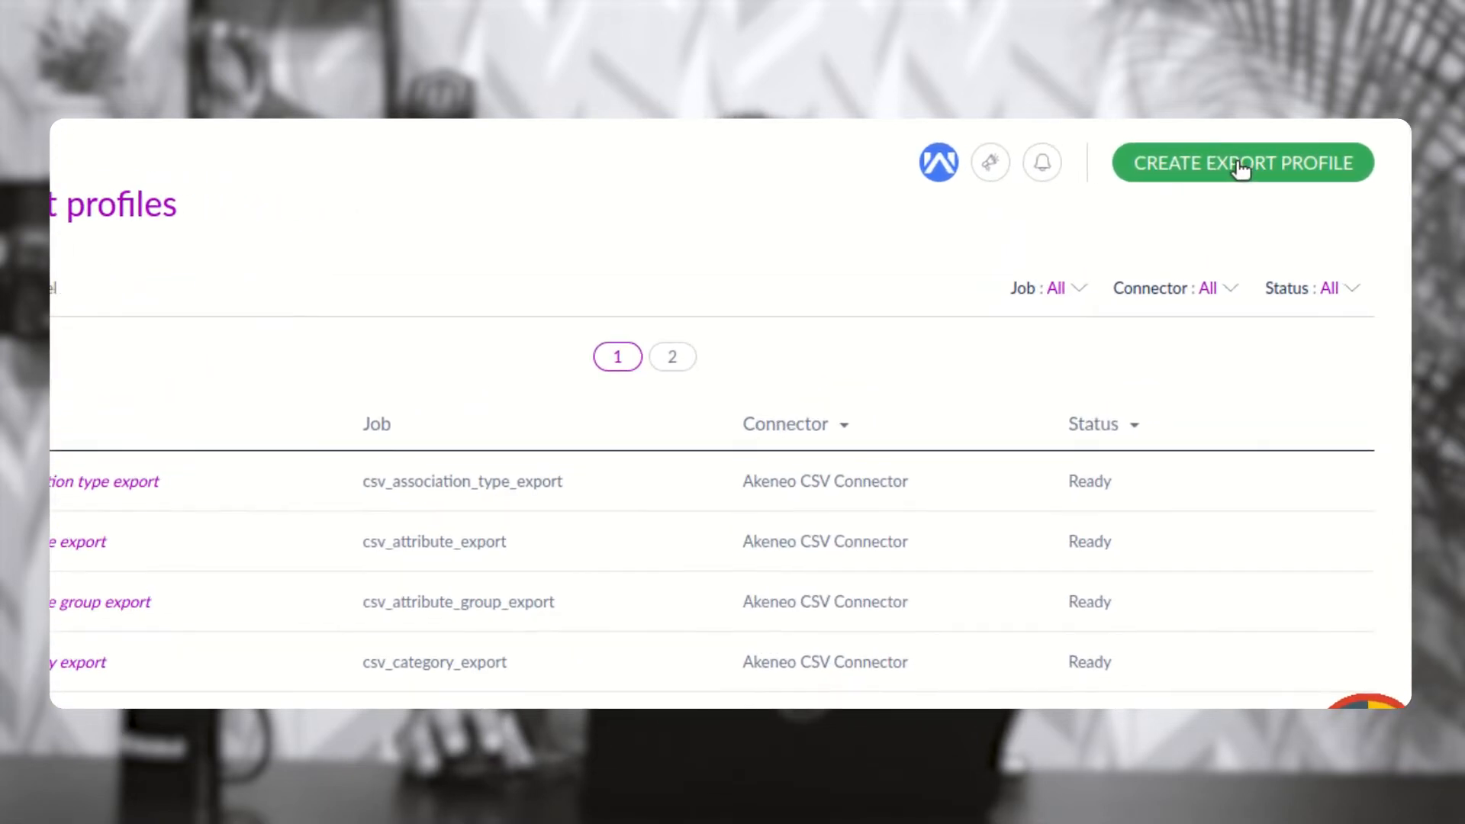
{"action": "left_click", "coordinate": [706, 348]}
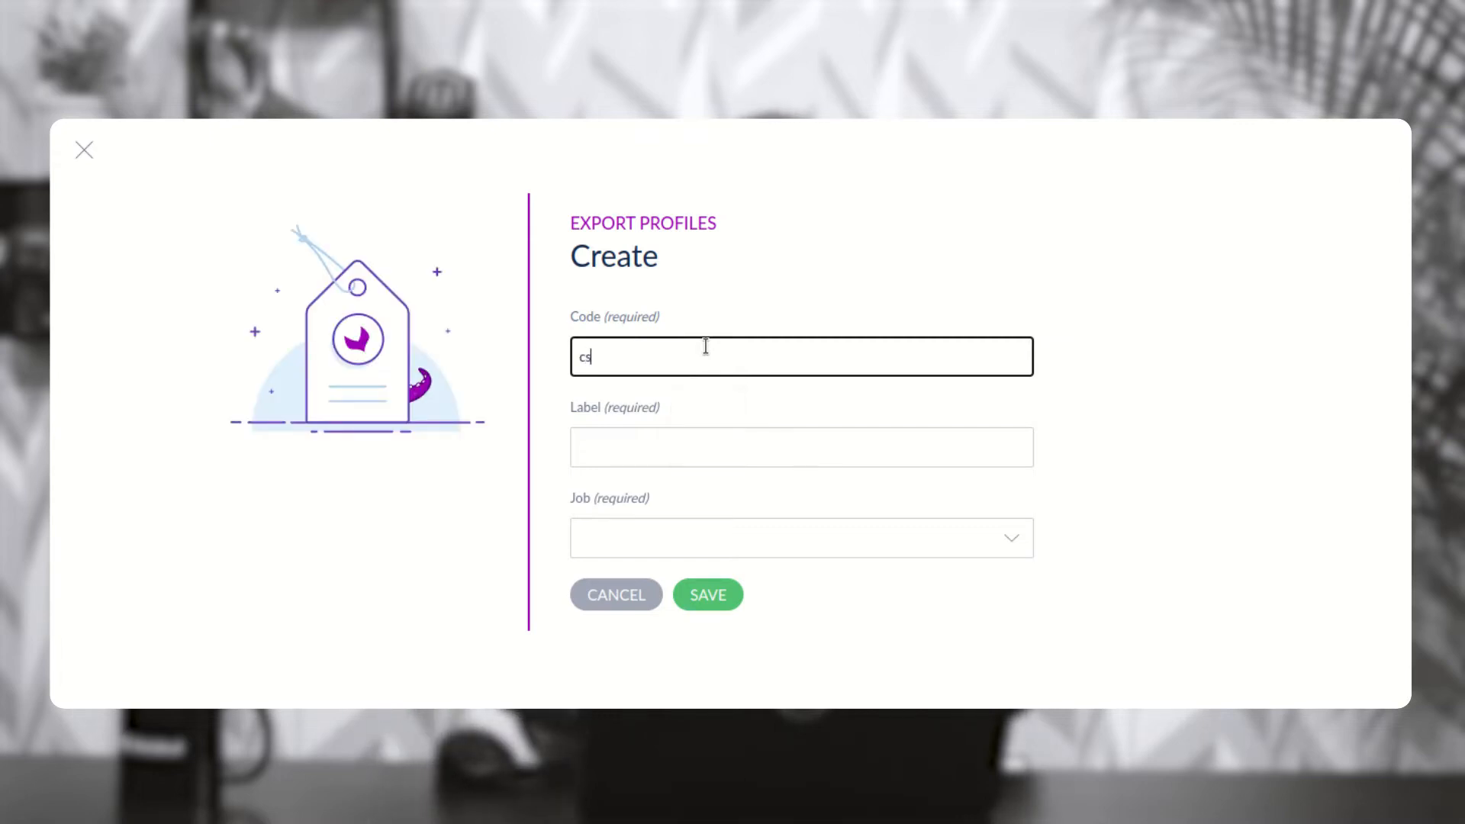
{"action": "type", "text": "csvexport"}
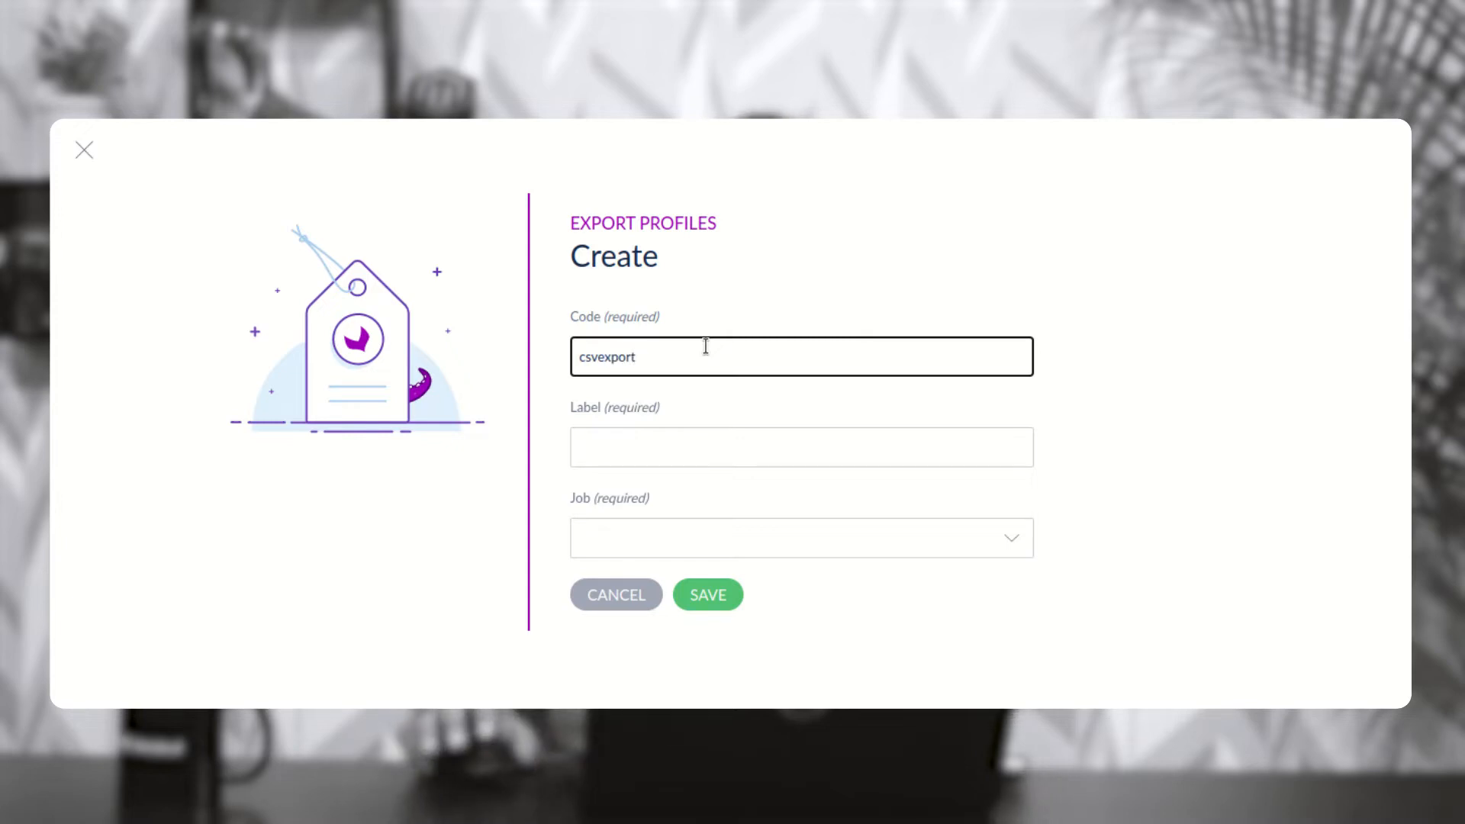
{"action": "double_click", "coordinate": [721, 363]}
{"action": "key", "text": "ctrl+c"}
{"action": "left_click", "coordinate": [717, 437]}
{"action": "key", "text": "ctrl+v"}
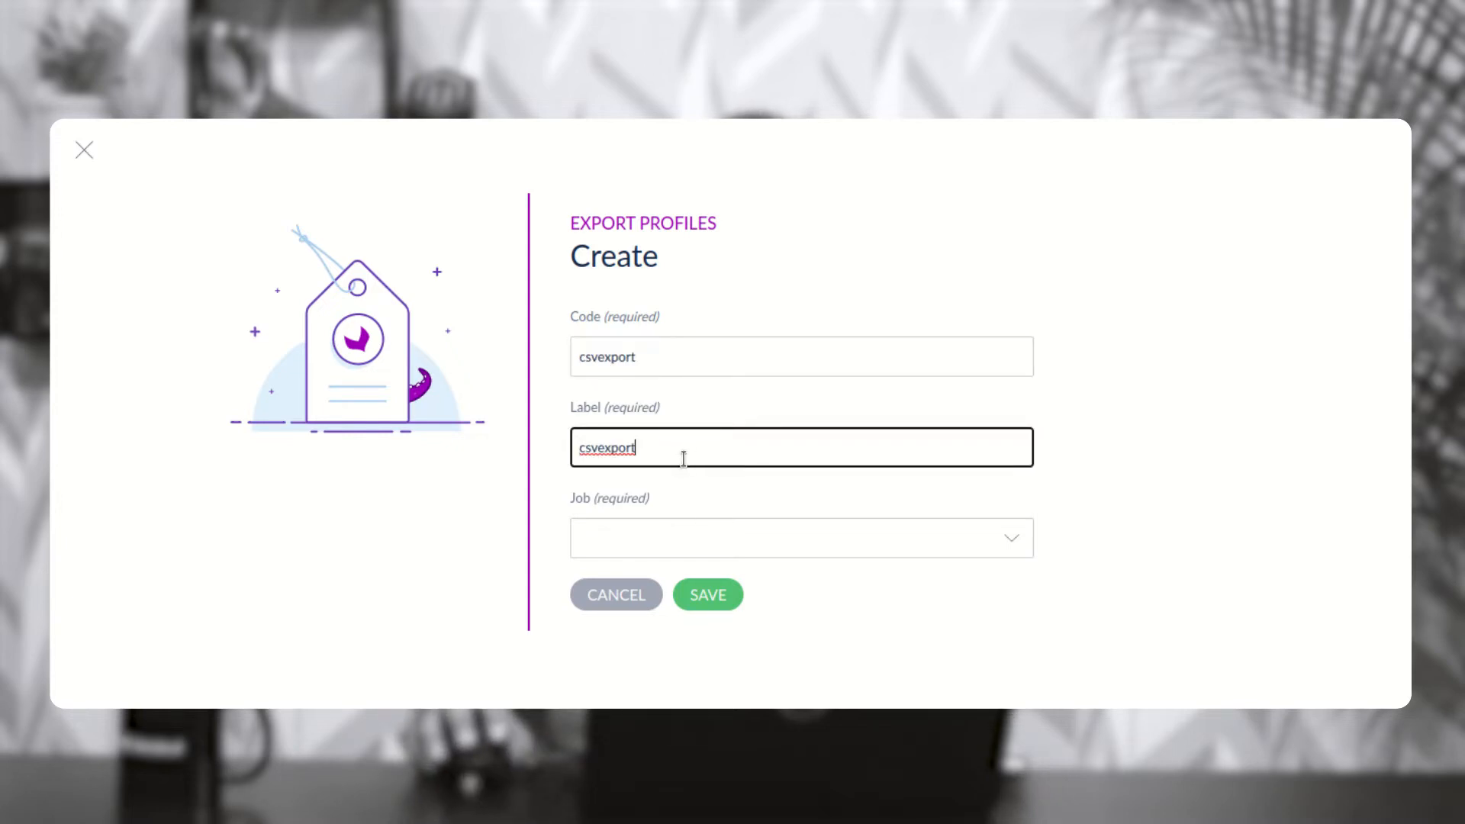
- Choose Product export in CSV as the export profile's job and save the profile
{"action": "left_click", "coordinate": [661, 533]}
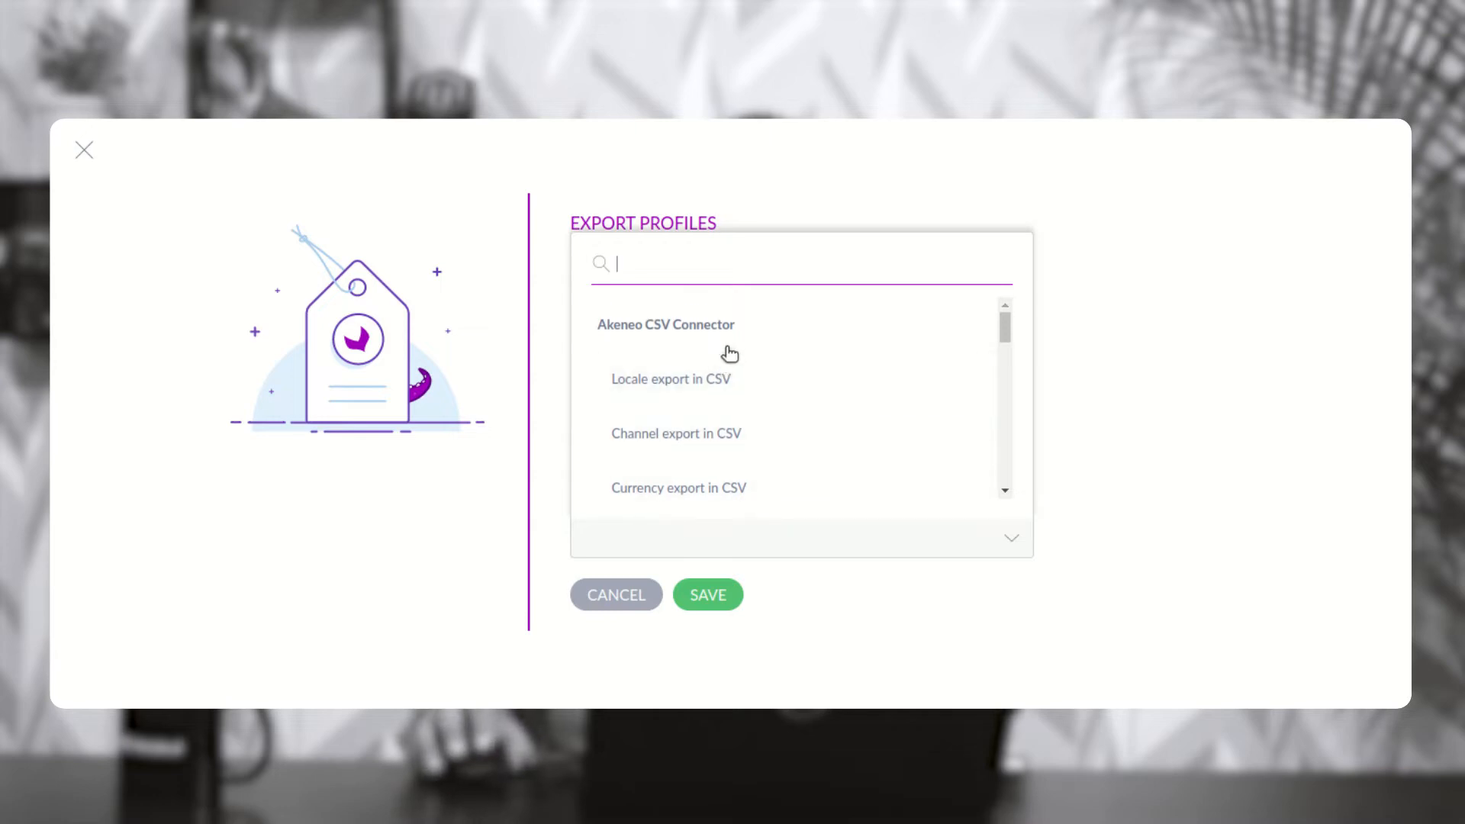
{"action": "scroll", "coordinate": [732, 366], "scroll_direction": "down", "scroll_amount": 4}
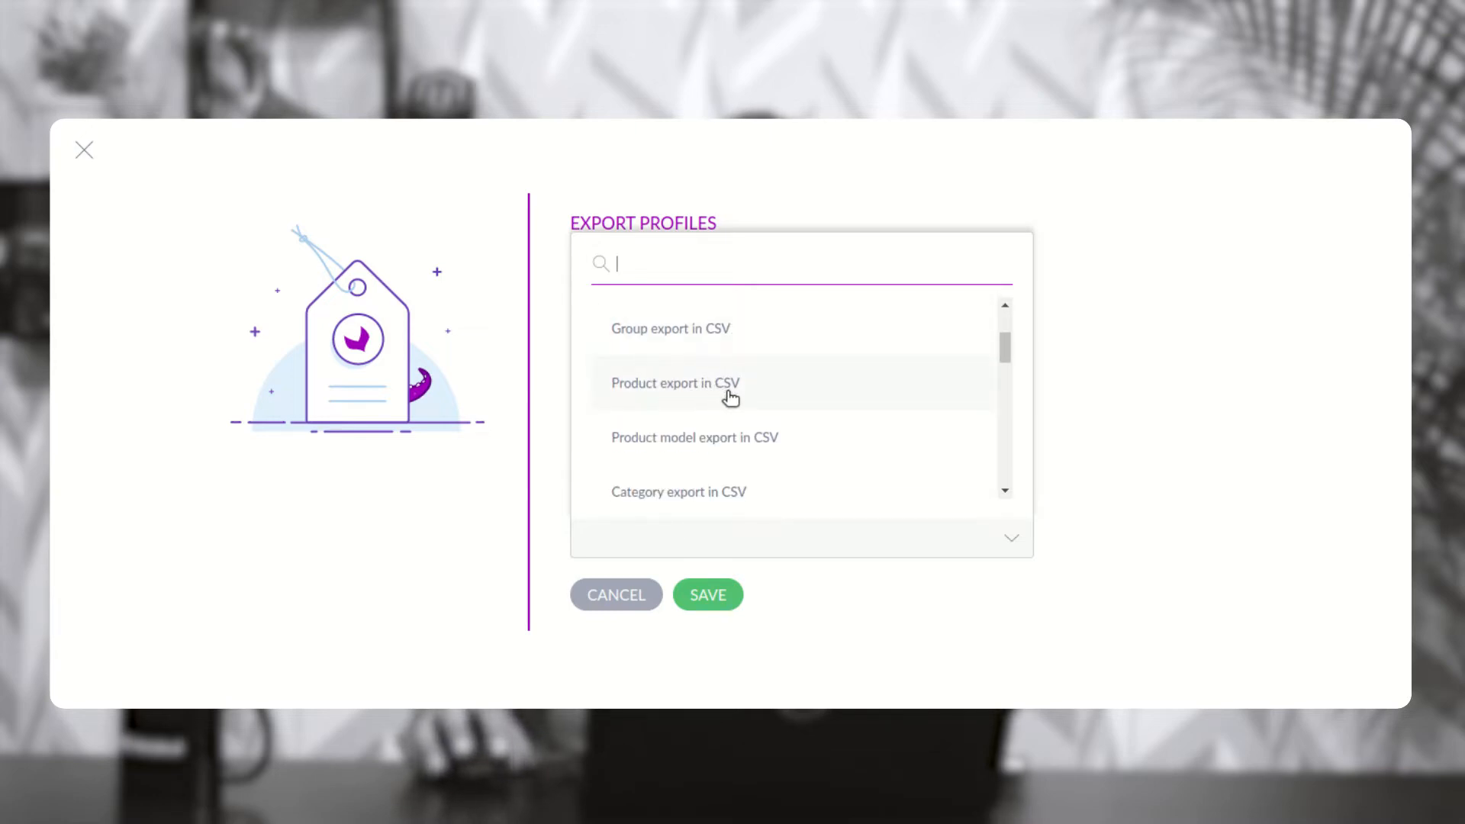
{"action": "left_click", "coordinate": [730, 391]}
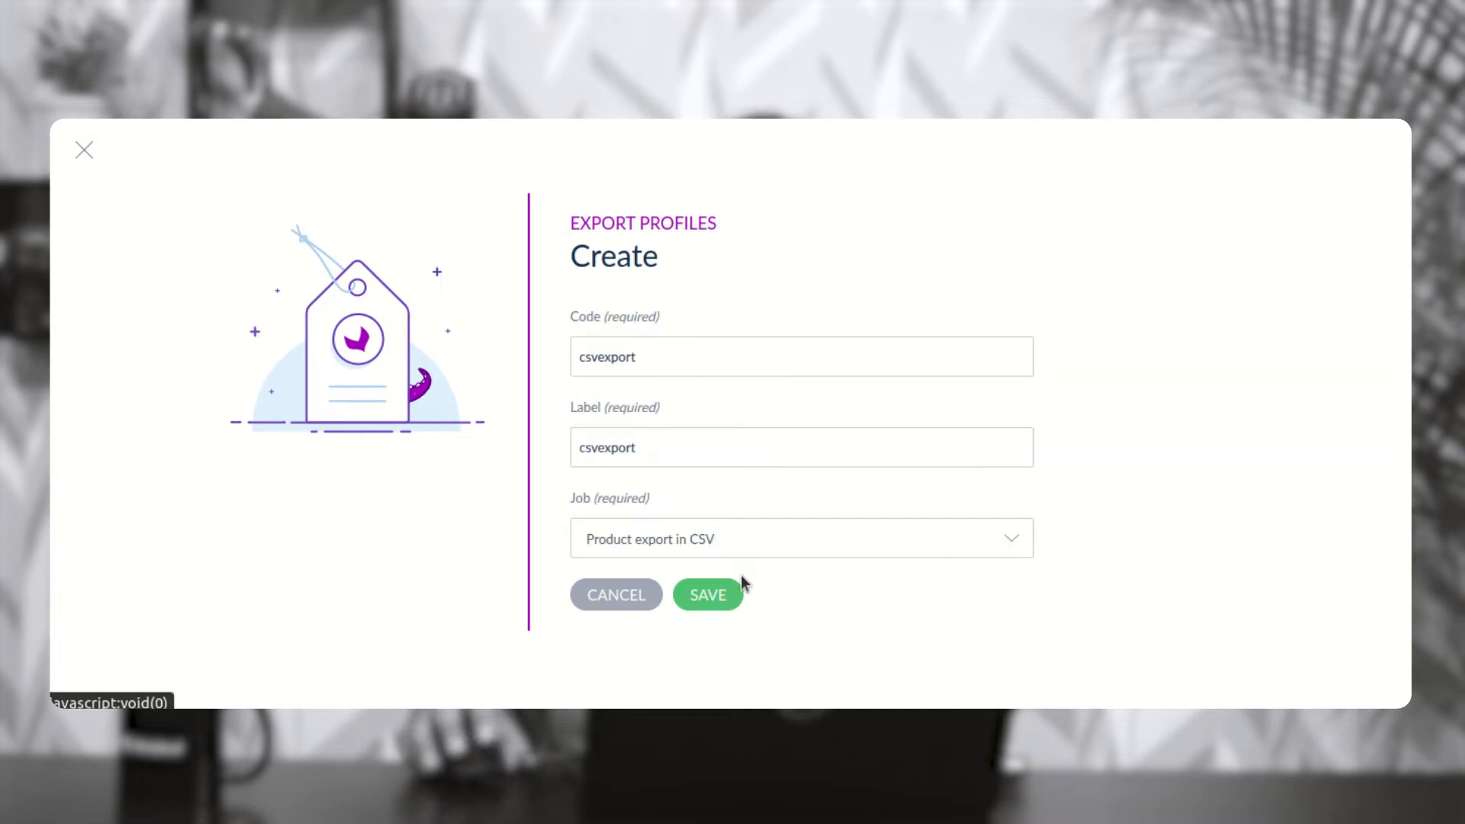
{"action": "left_click", "coordinate": [717, 601]}
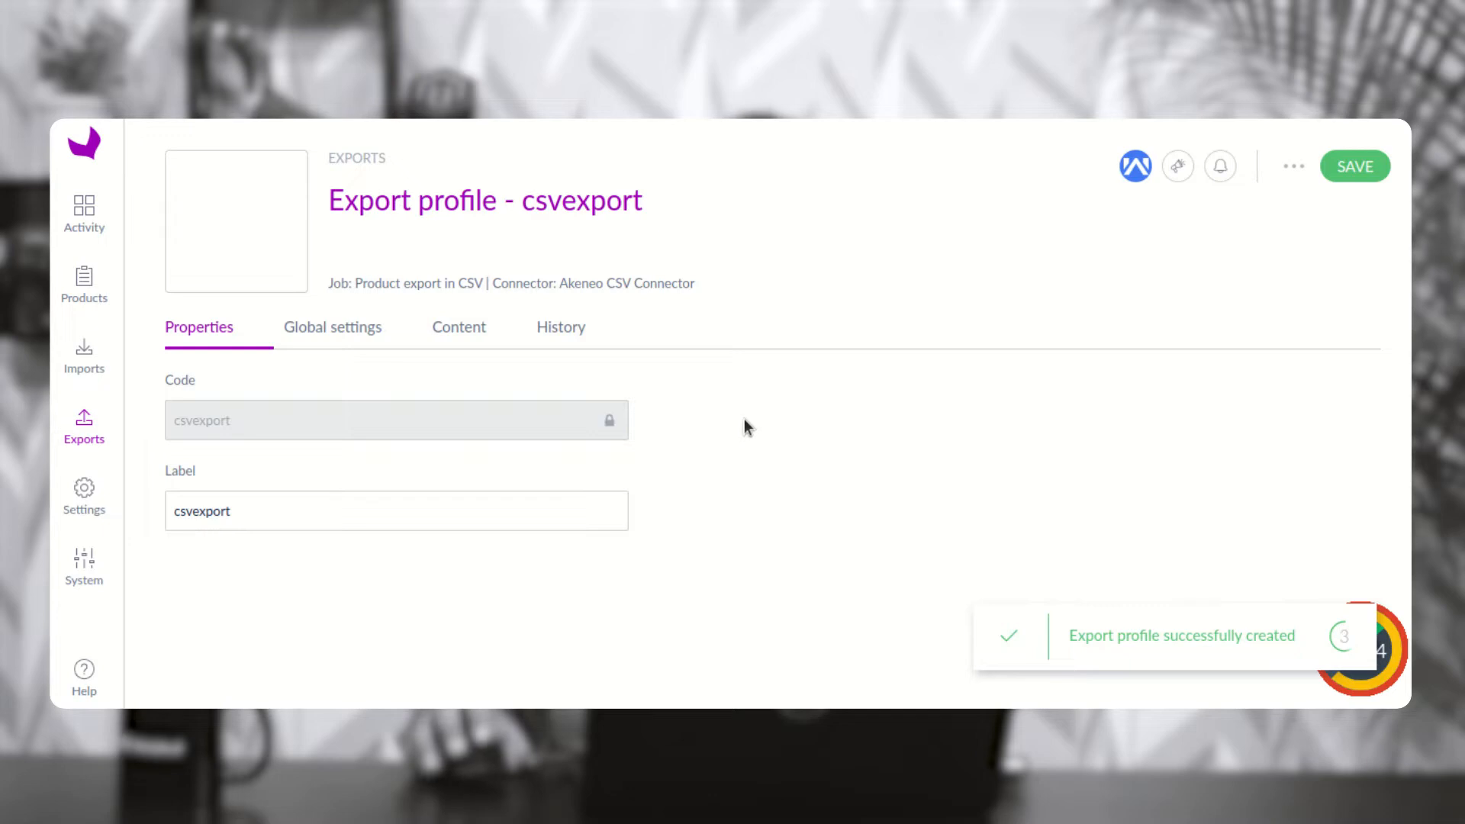
- Review the export file path in the csvexport profile's global settings
{"action": "left_click", "coordinate": [348, 329]}
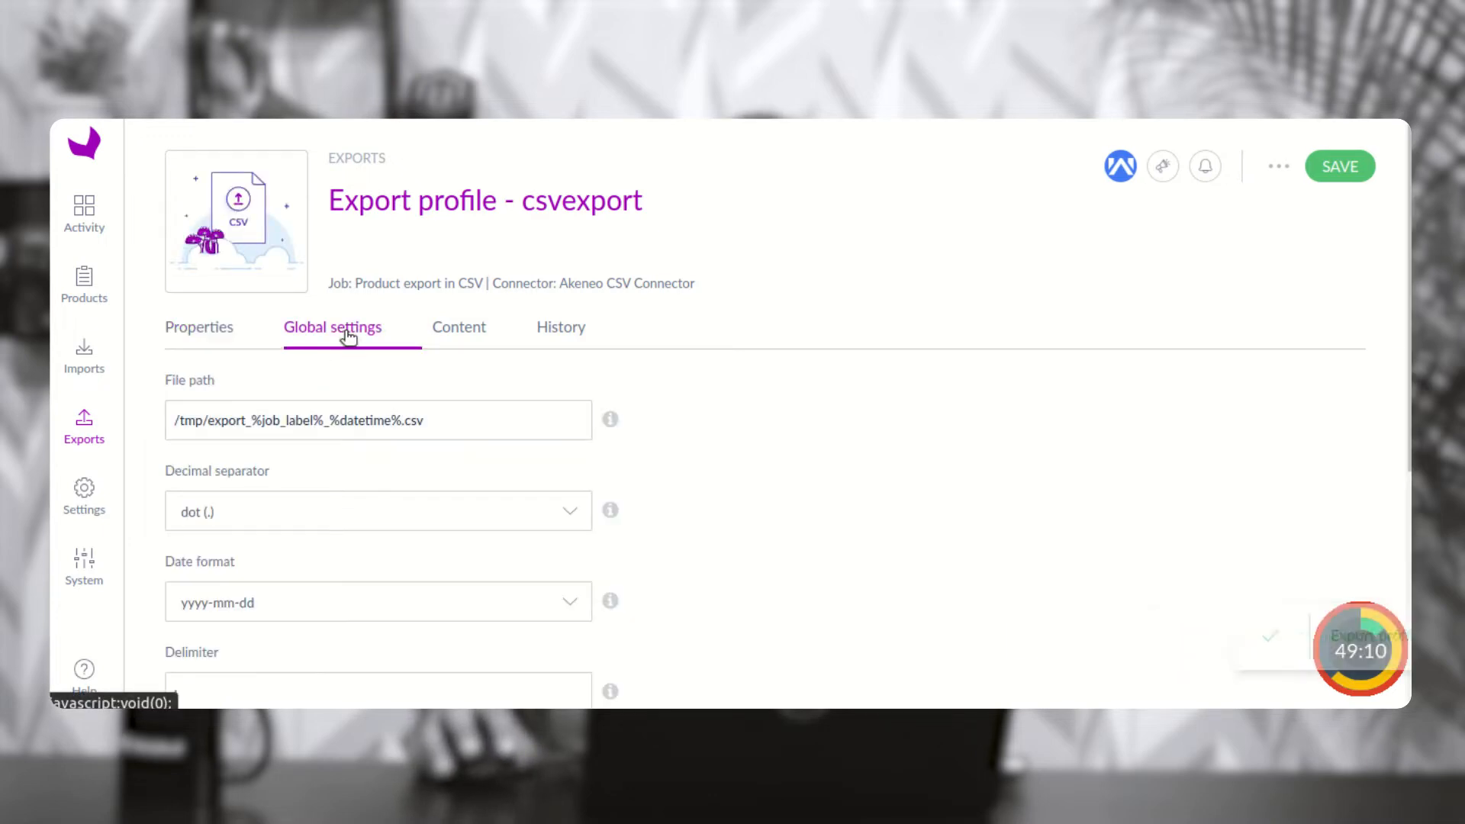
{"action": "left_click", "coordinate": [413, 424]}
{"action": "left_click_drag", "start_coordinate": [413, 424], "coordinate": [153, 428]}
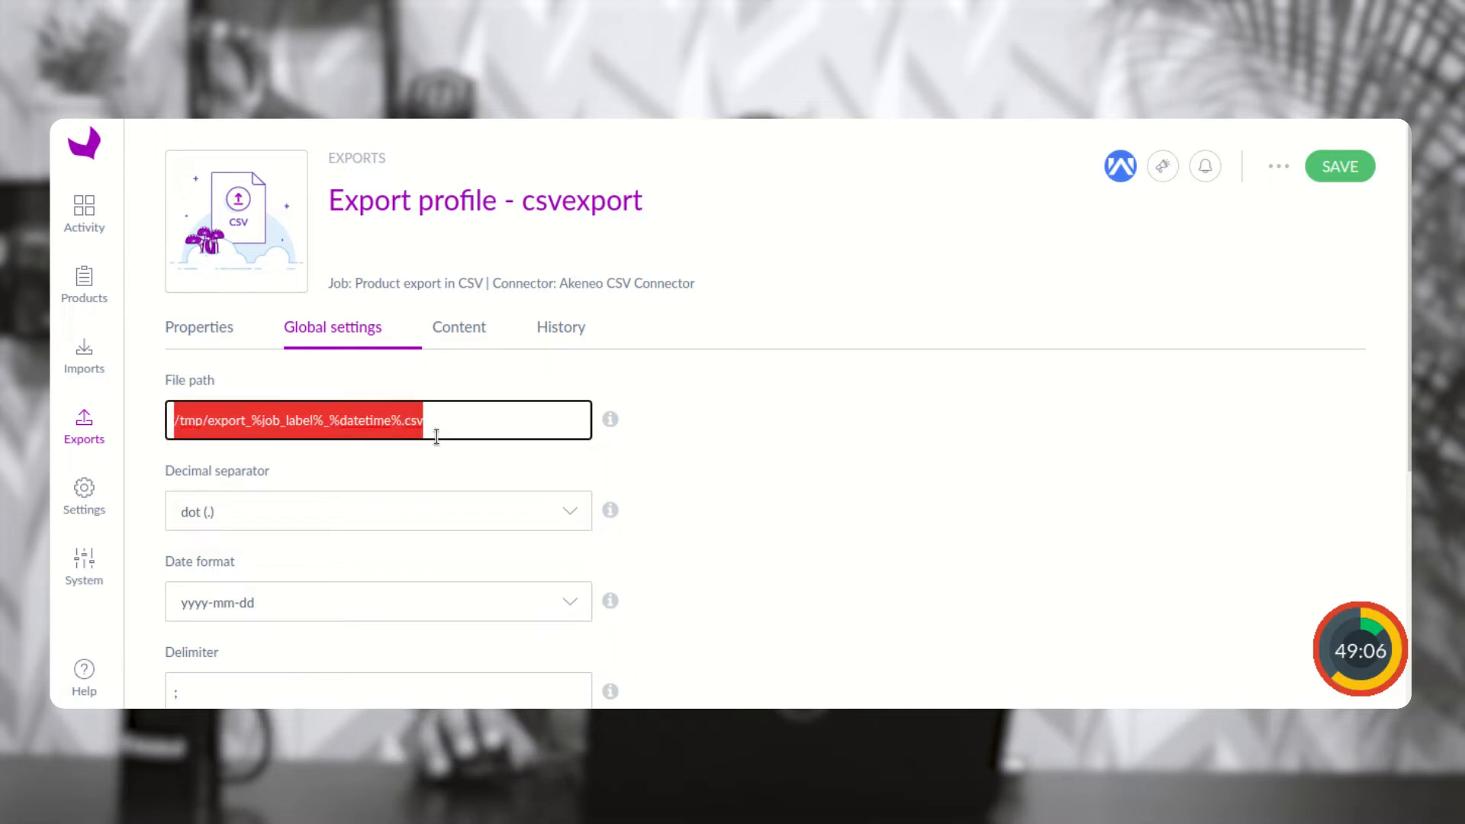
- Set the channel in the export profile's content data filter to Ecommerce
{"action": "left_click", "coordinate": [463, 341]}
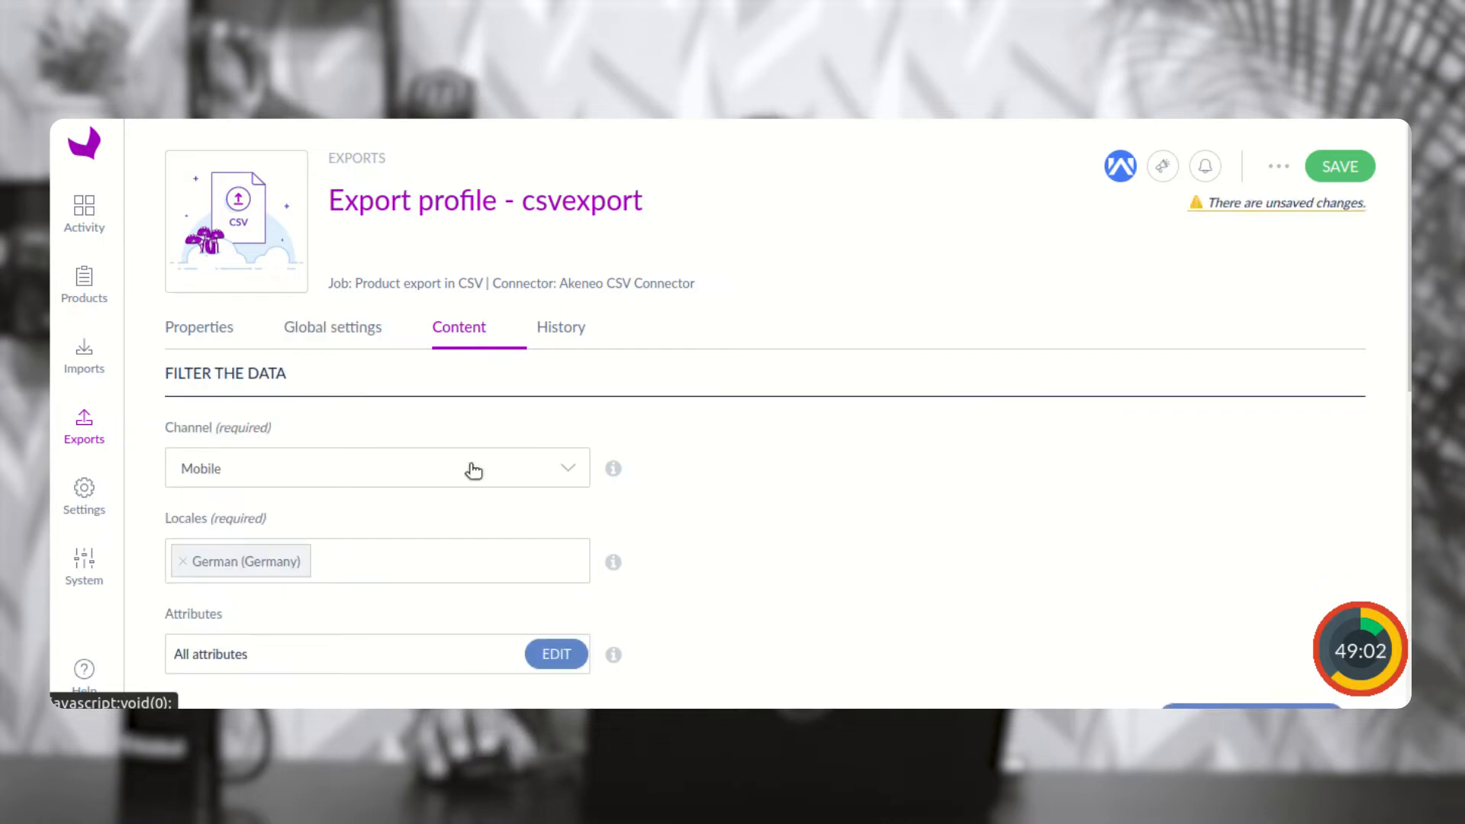
{"action": "left_click", "coordinate": [376, 470]}
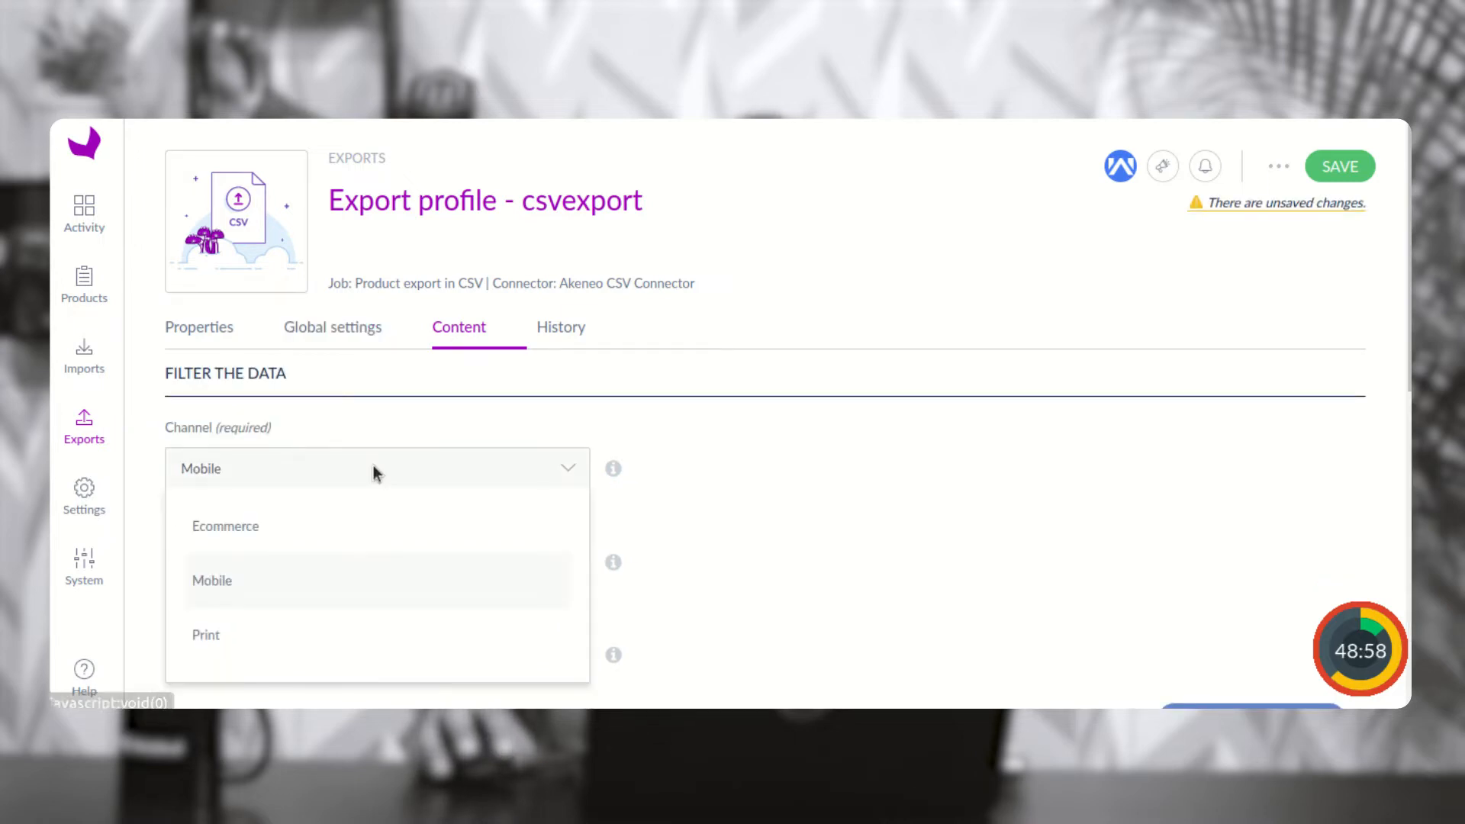
{"action": "left_click", "coordinate": [326, 529]}
- Restrict the export profile's product filter to the Unclassified Products category and confirm the selection
{"action": "scroll", "coordinate": [531, 543], "scroll_direction": "down", "scroll_amount": 2}
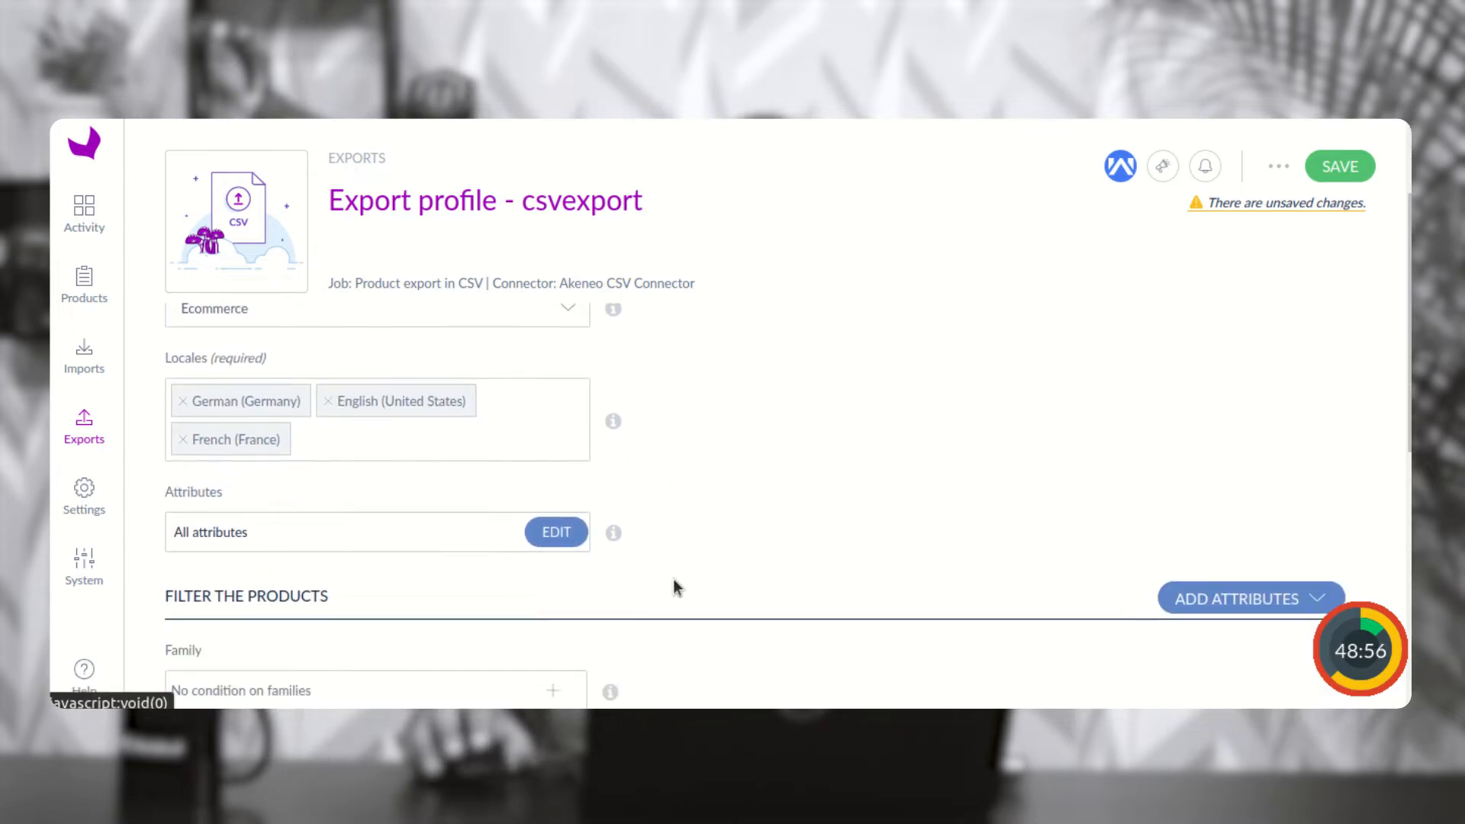
{"action": "scroll", "coordinate": [460, 567], "scroll_direction": "down", "scroll_amount": 3}
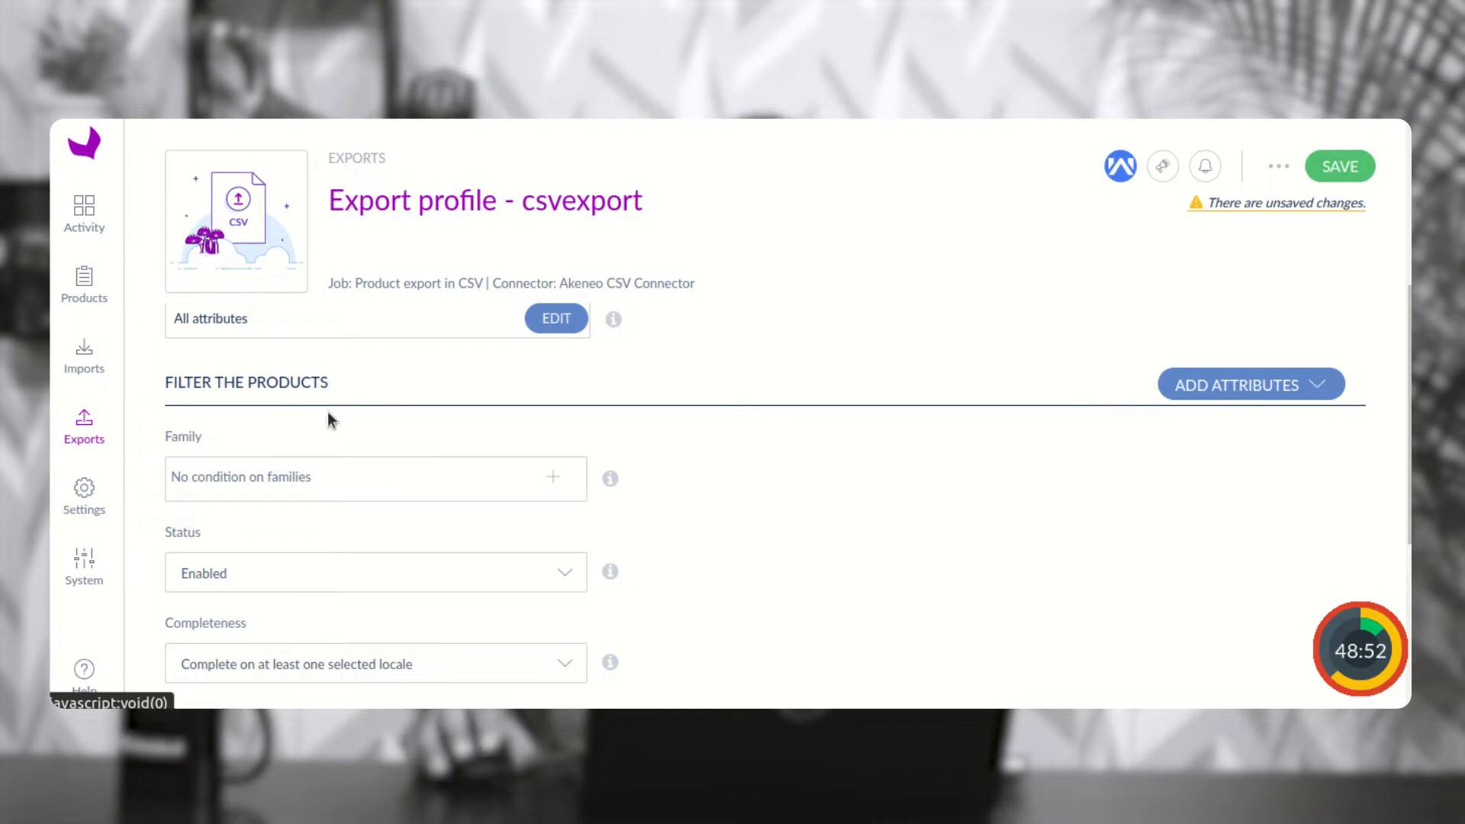
{"action": "scroll", "coordinate": [330, 427], "scroll_direction": "down", "scroll_amount": 2}
{"action": "scroll", "coordinate": [412, 555], "scroll_direction": "down", "scroll_amount": 3}
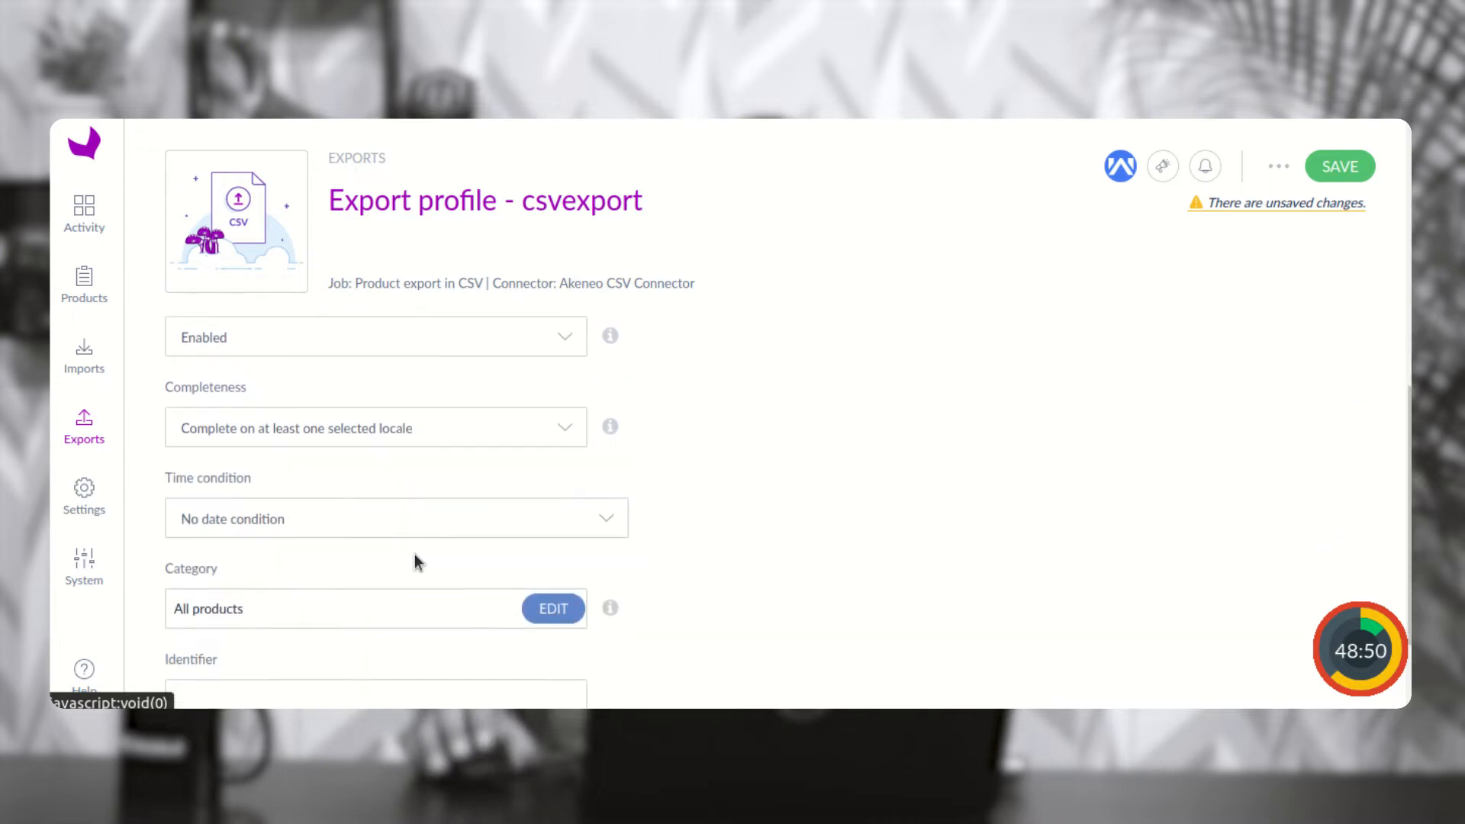
{"action": "left_click_drag", "start_coordinate": [166, 444], "coordinate": [228, 456]}
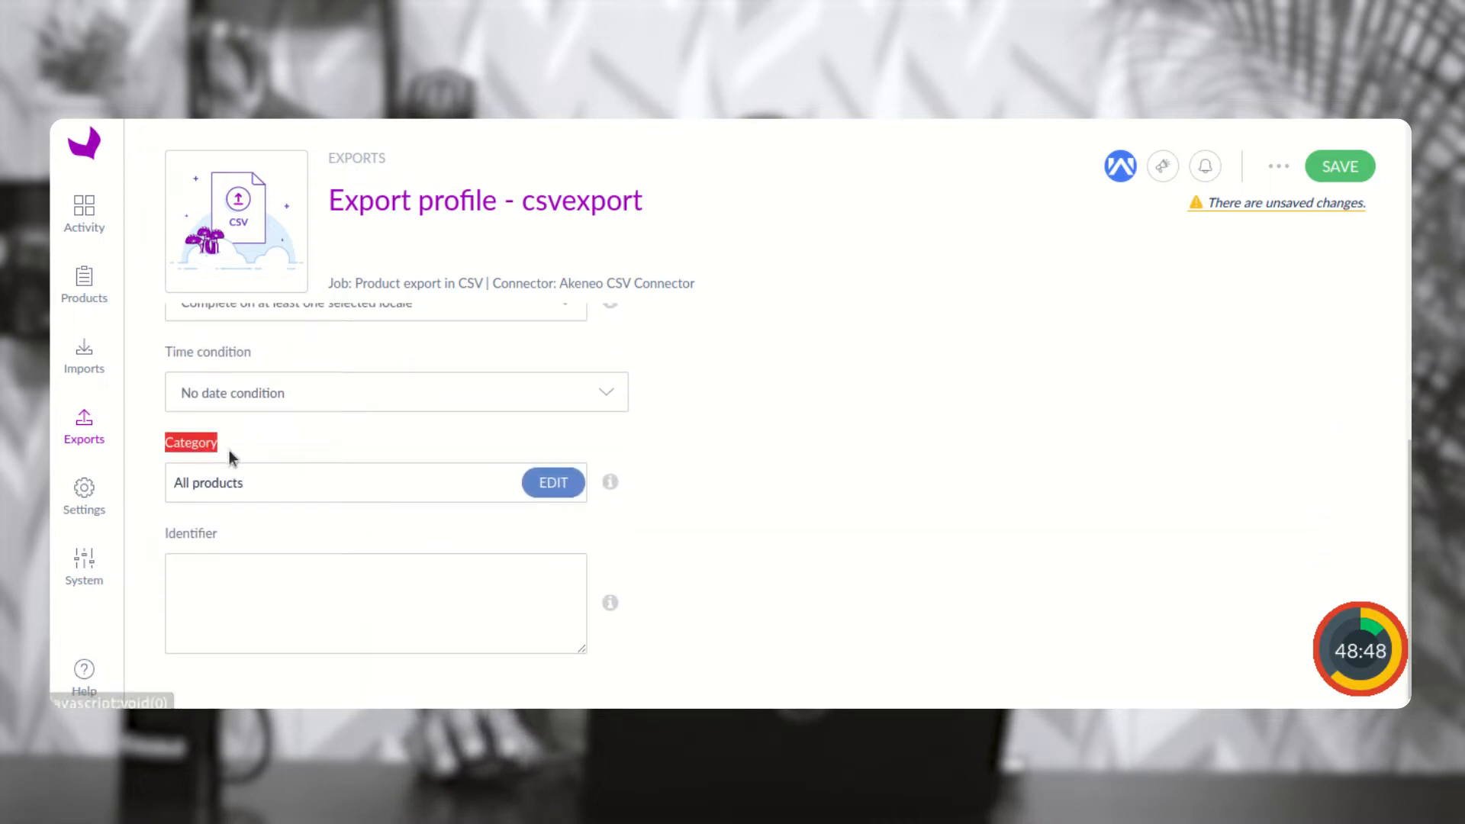
{"action": "left_click", "coordinate": [543, 487]}
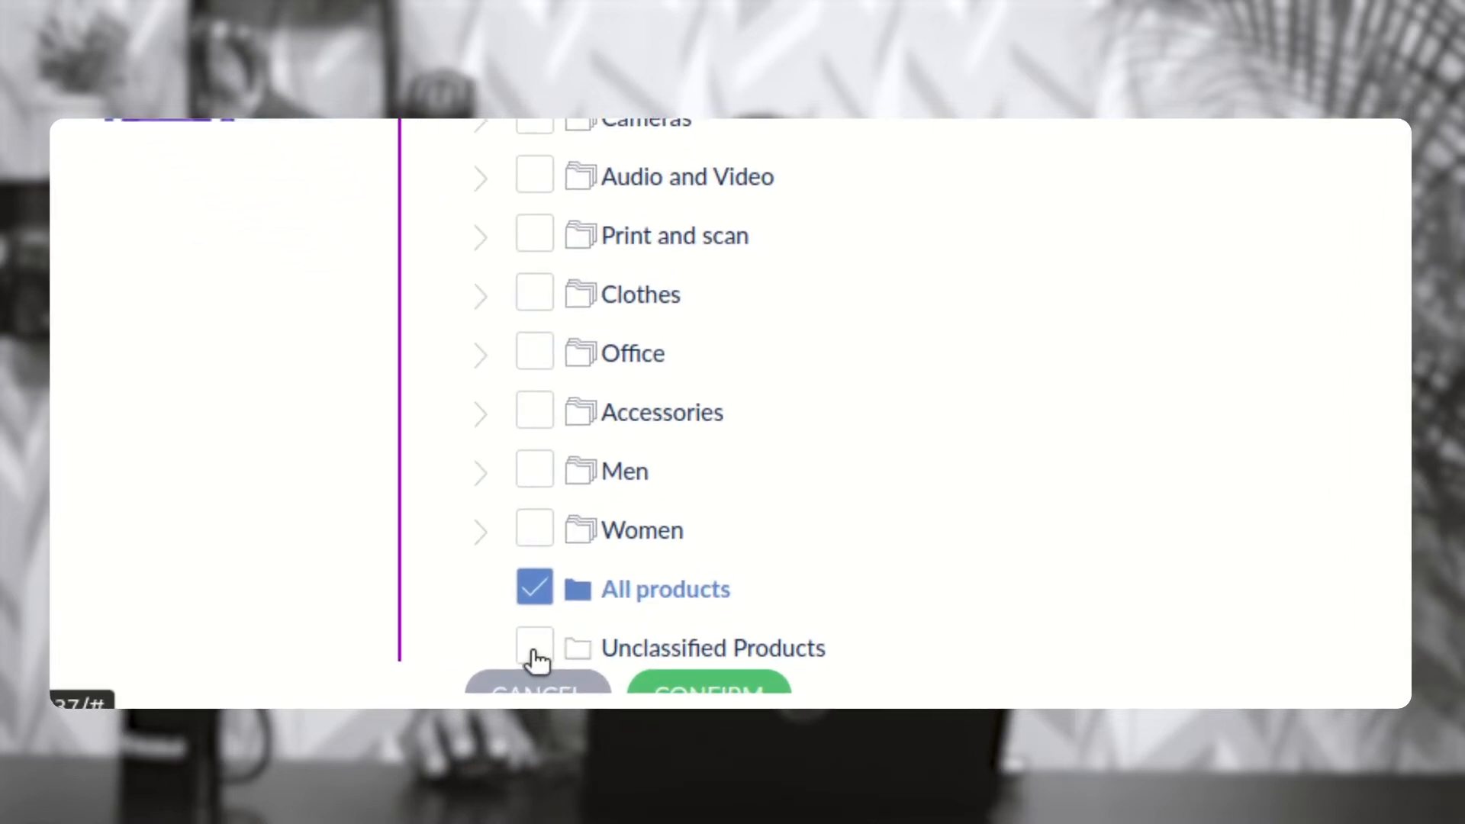
{"action": "left_click", "coordinate": [532, 650]}
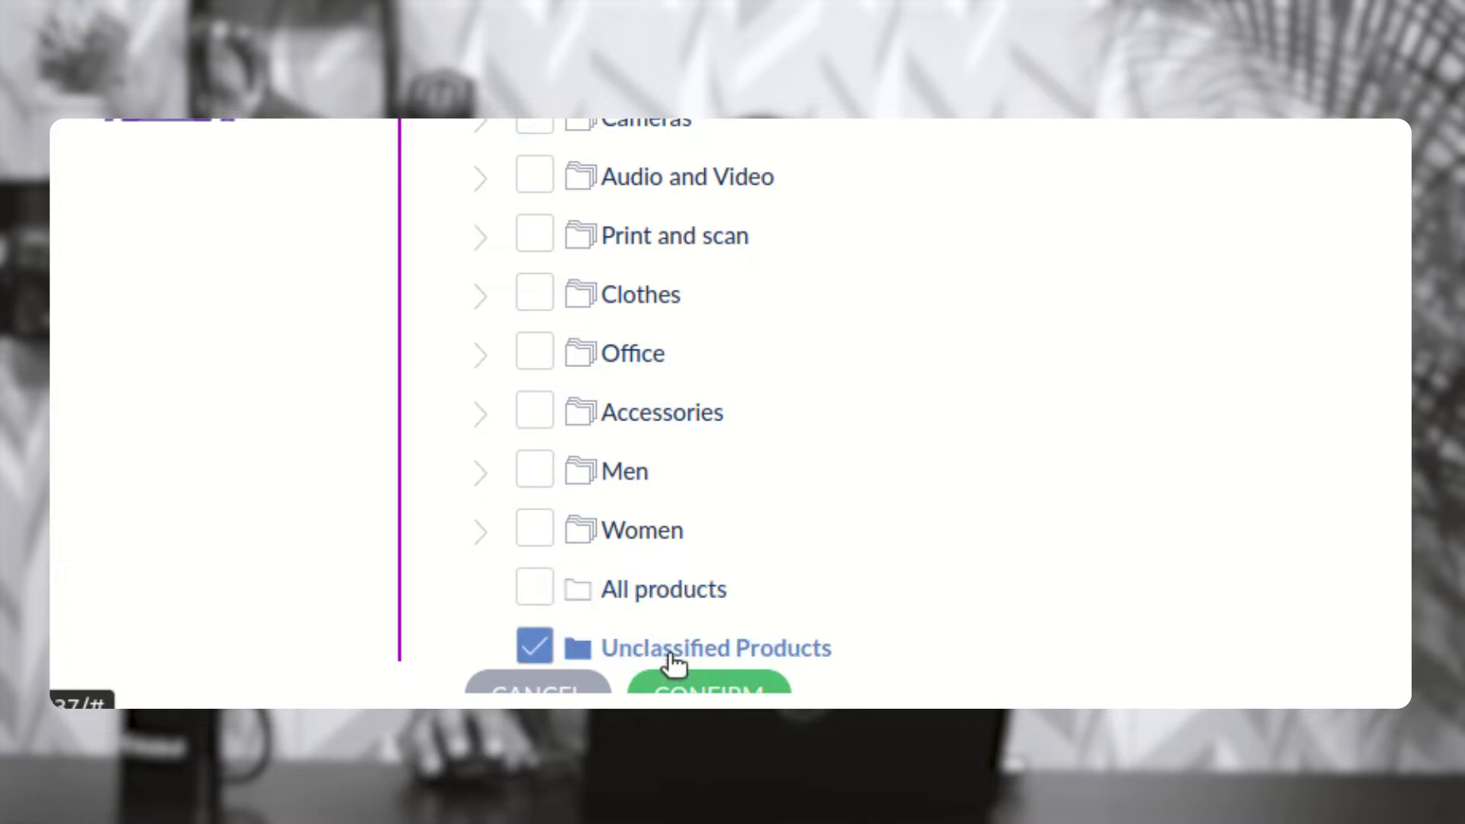
{"action": "left_click", "coordinate": [714, 669]}
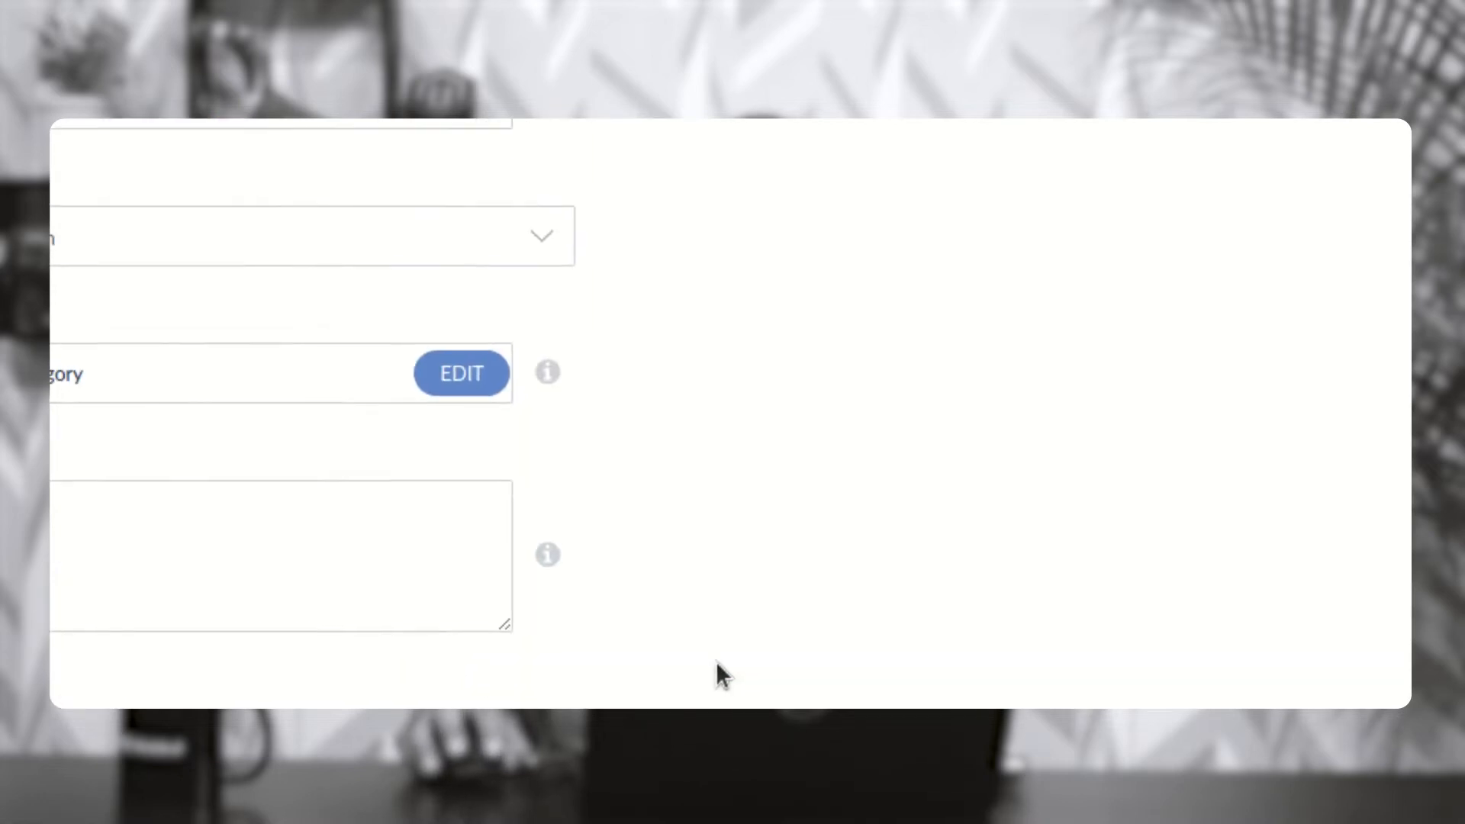
- Add the Name attribute from the Marketing group as a product filter of the export profile
{"action": "scroll", "coordinate": [381, 526], "scroll_direction": "up", "scroll_amount": 2}
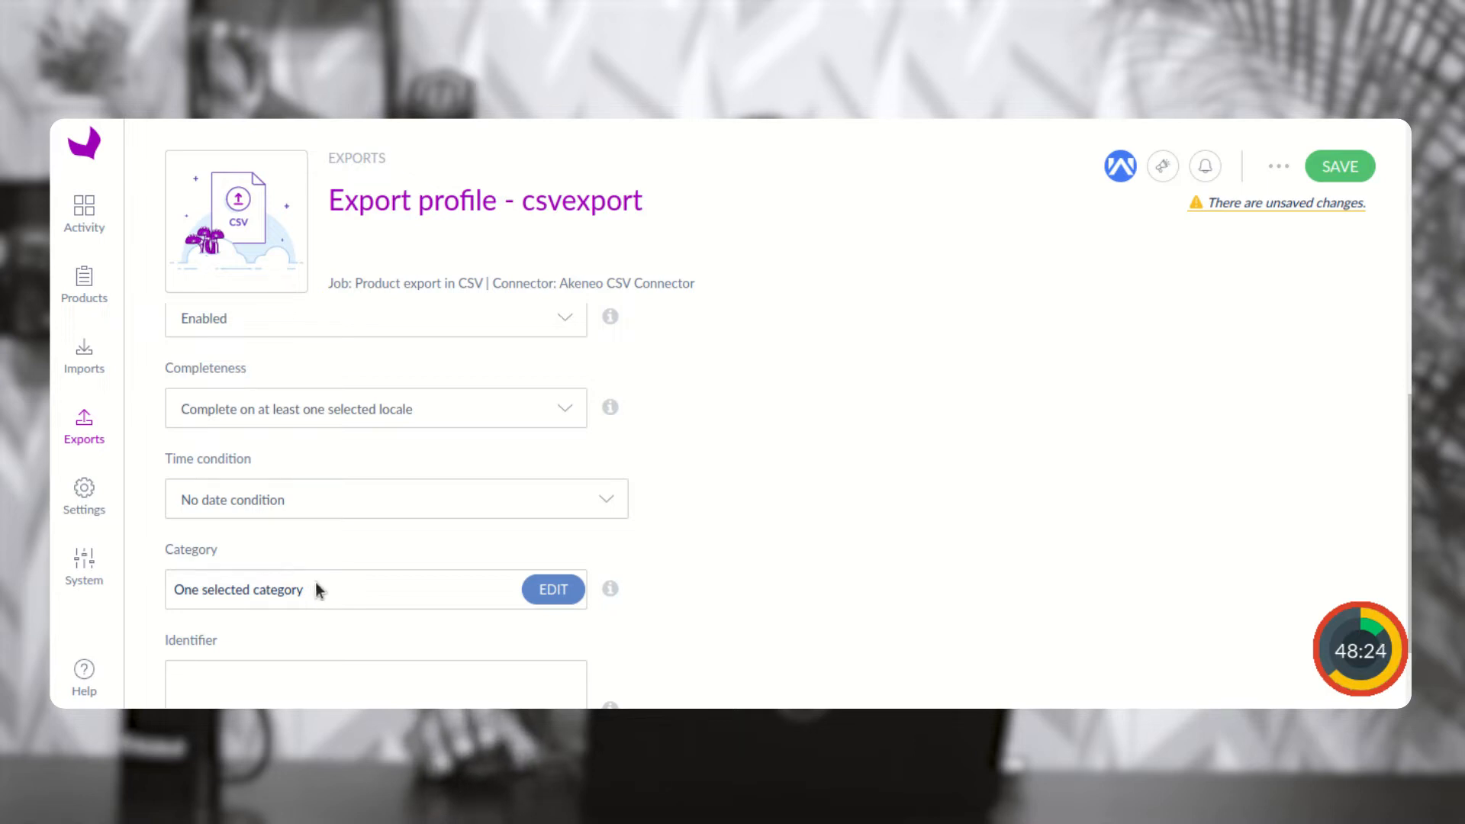
{"action": "scroll", "coordinate": [343, 582], "scroll_direction": "up", "scroll_amount": 2}
{"action": "scroll", "coordinate": [373, 587], "scroll_direction": "up", "scroll_amount": 2}
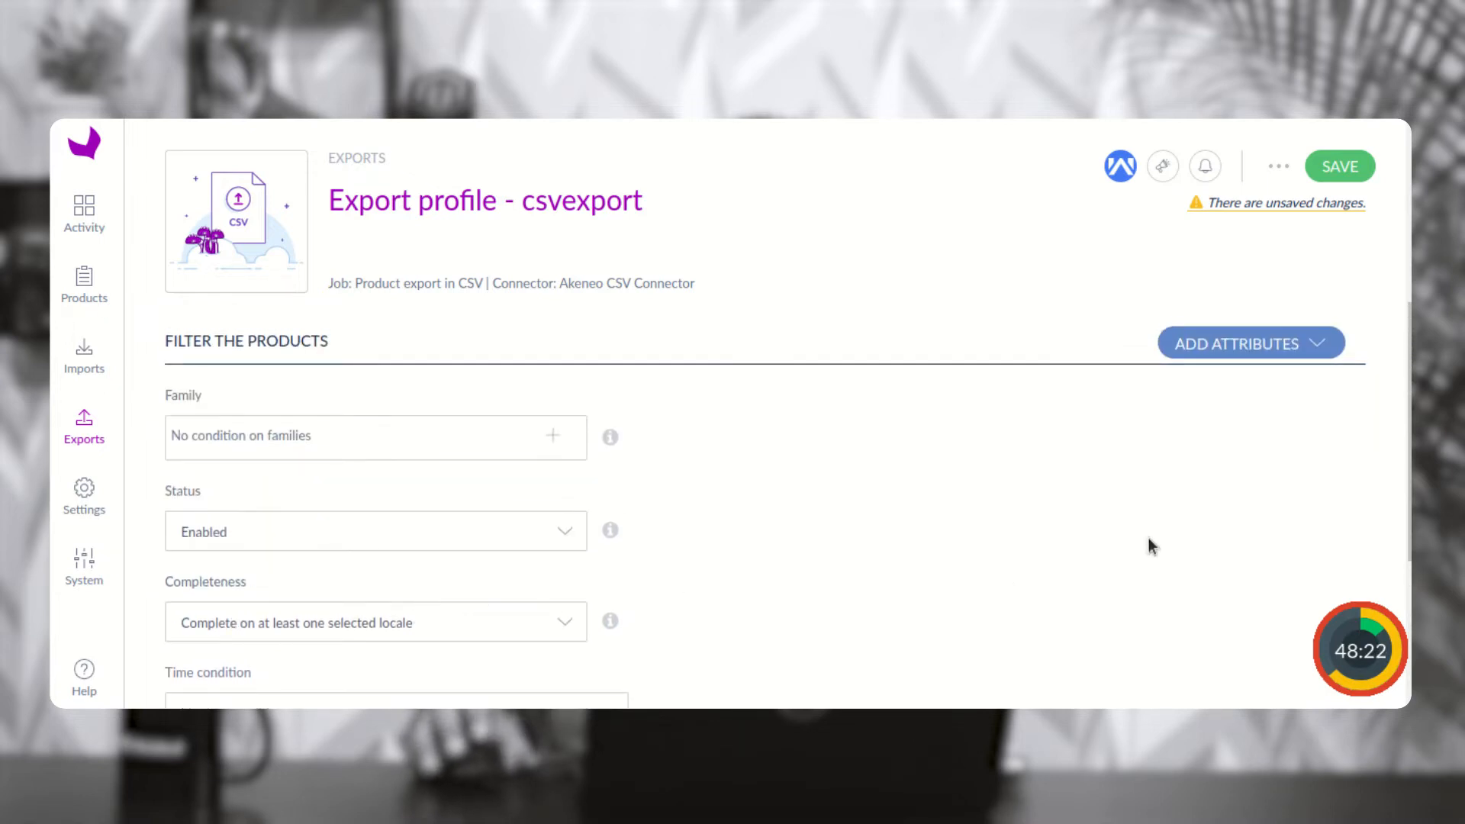
{"action": "left_click", "coordinate": [1309, 347]}
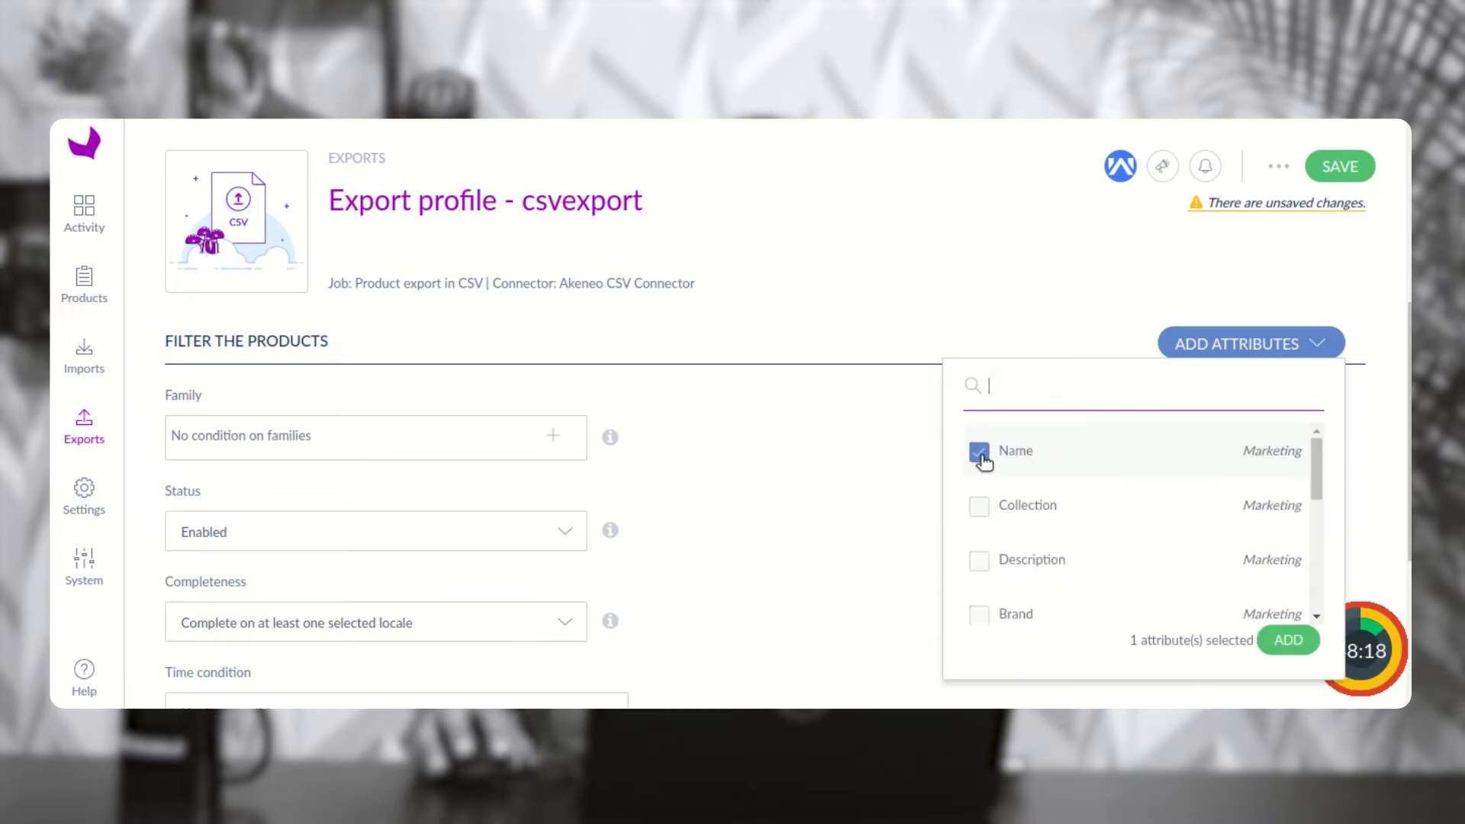
{"action": "left_click", "coordinate": [1288, 642]}
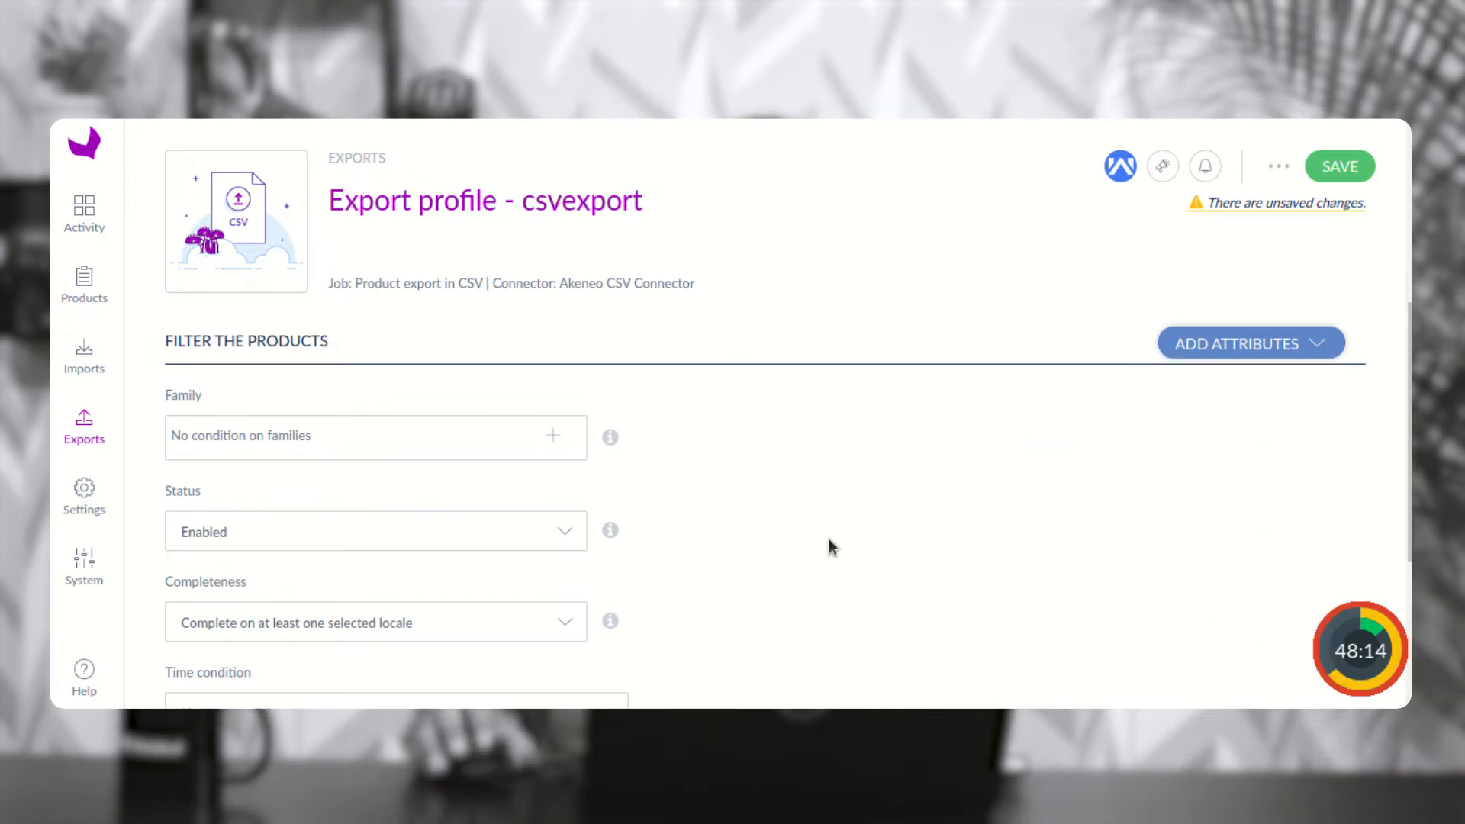
- Filter the exported products by a name containing T-Shirt Black and by the identifier 123
{"action": "scroll", "coordinate": [826, 533], "scroll_direction": "down", "scroll_amount": 5}
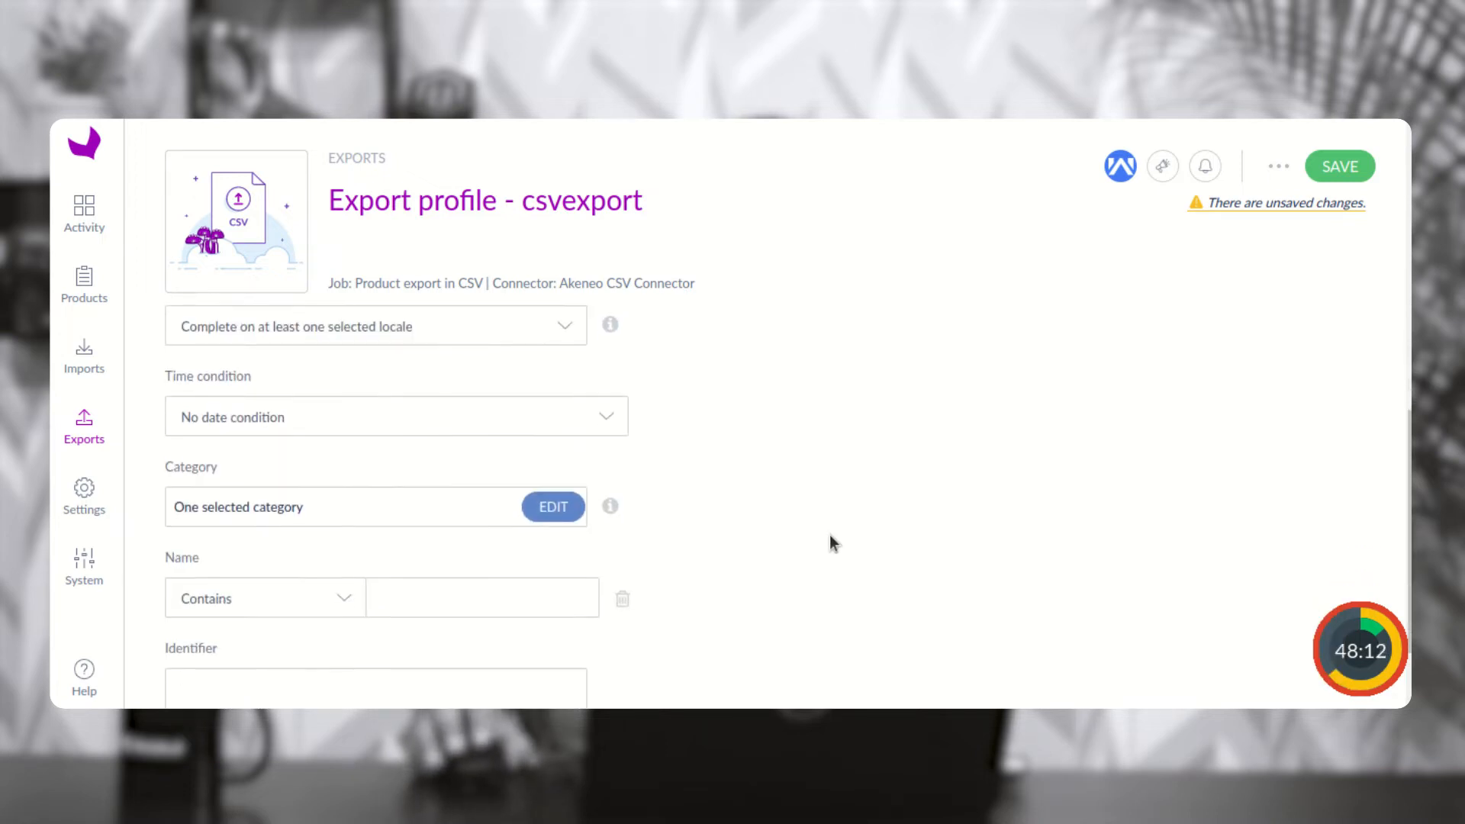
{"action": "left_click", "coordinate": [461, 495]}
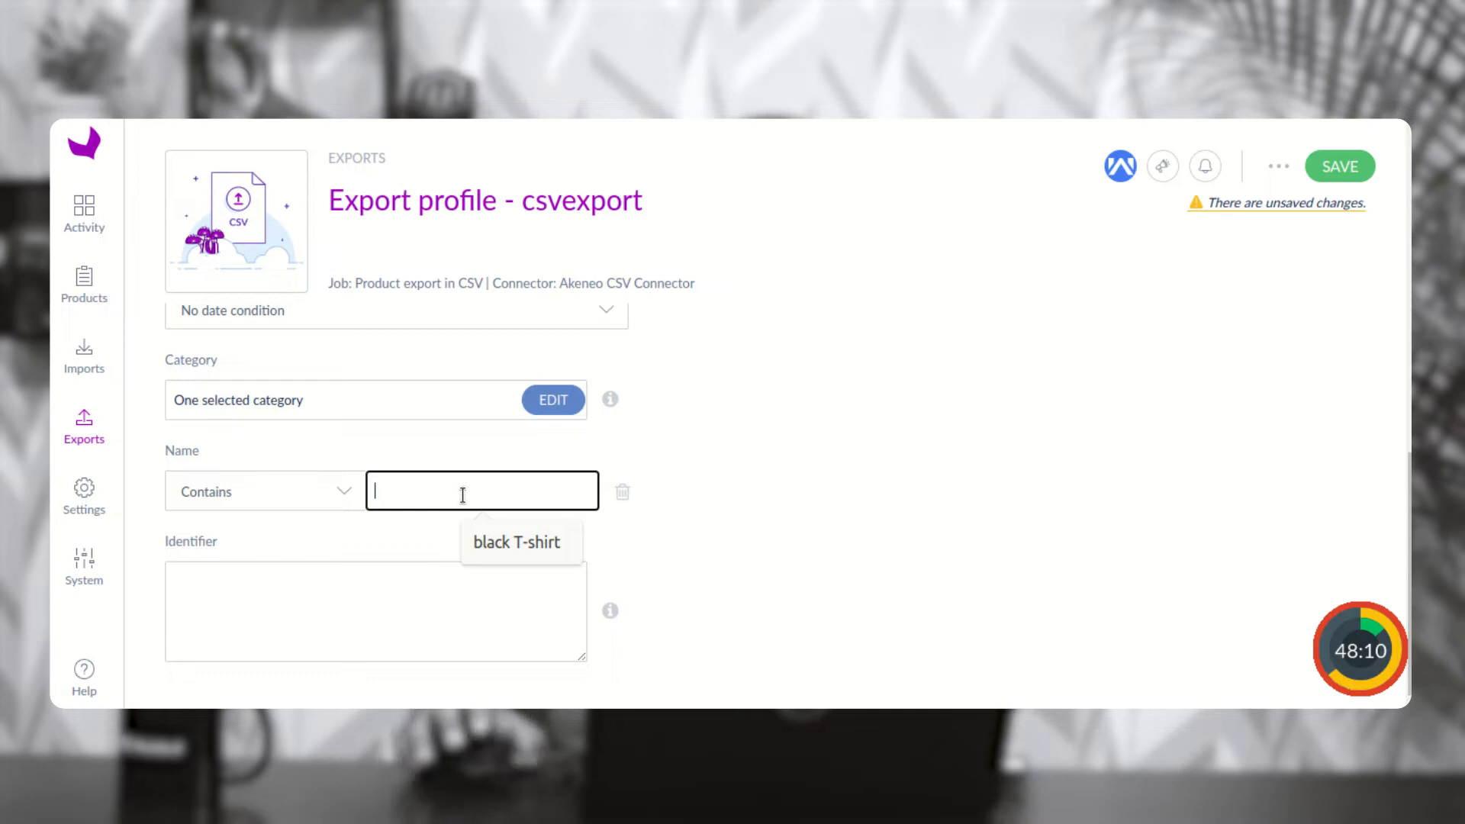
{"action": "type", "text": "T-Shirt Black"}
{"action": "left_click", "coordinate": [257, 598]}
{"action": "type", "text": "123"}
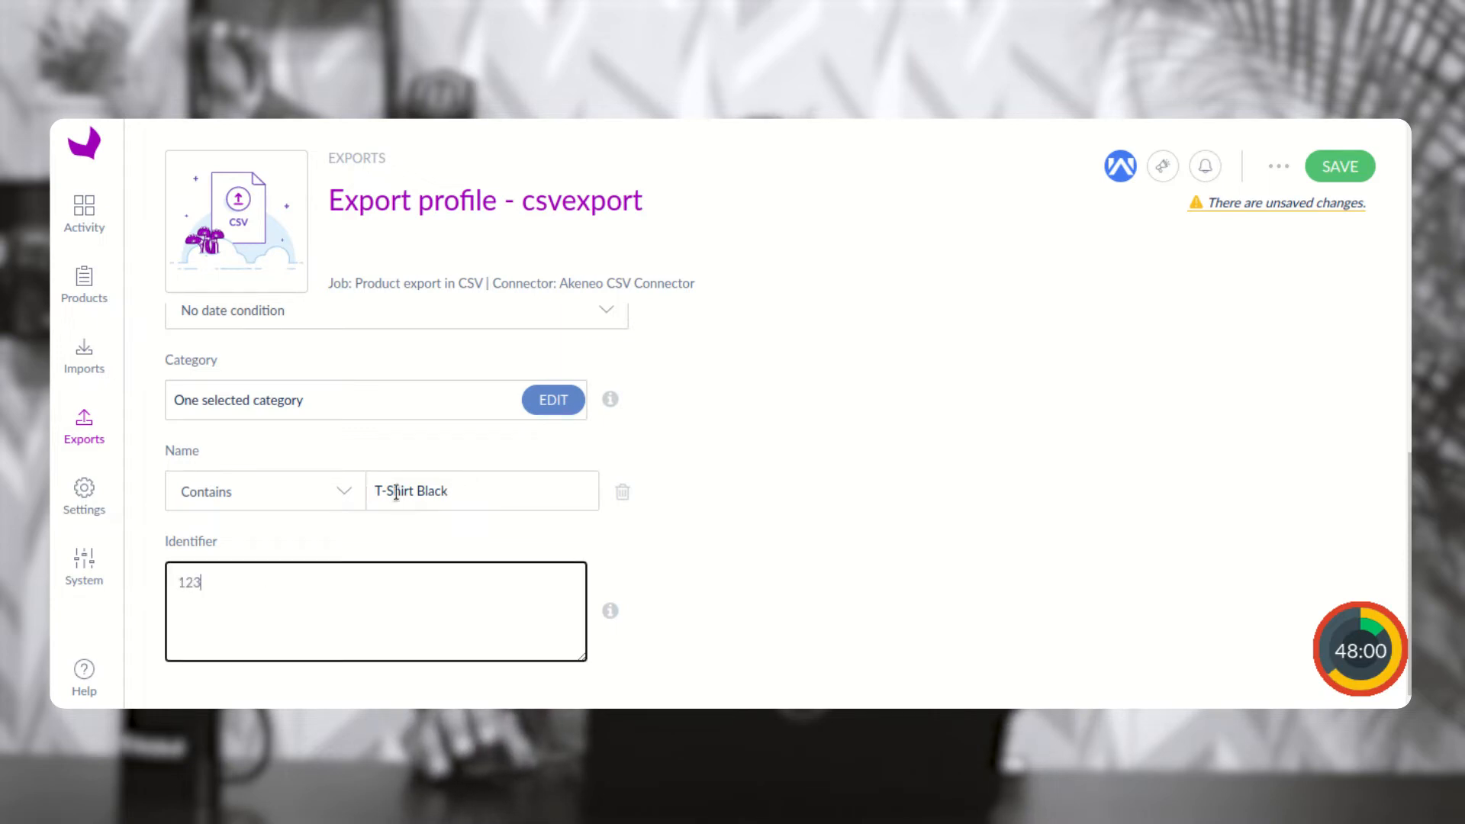
- Review the export profile's file path, channel, locales and all product filters, including category, name and identifier
{"action": "scroll", "coordinate": [318, 501], "scroll_direction": "up", "scroll_amount": 10}
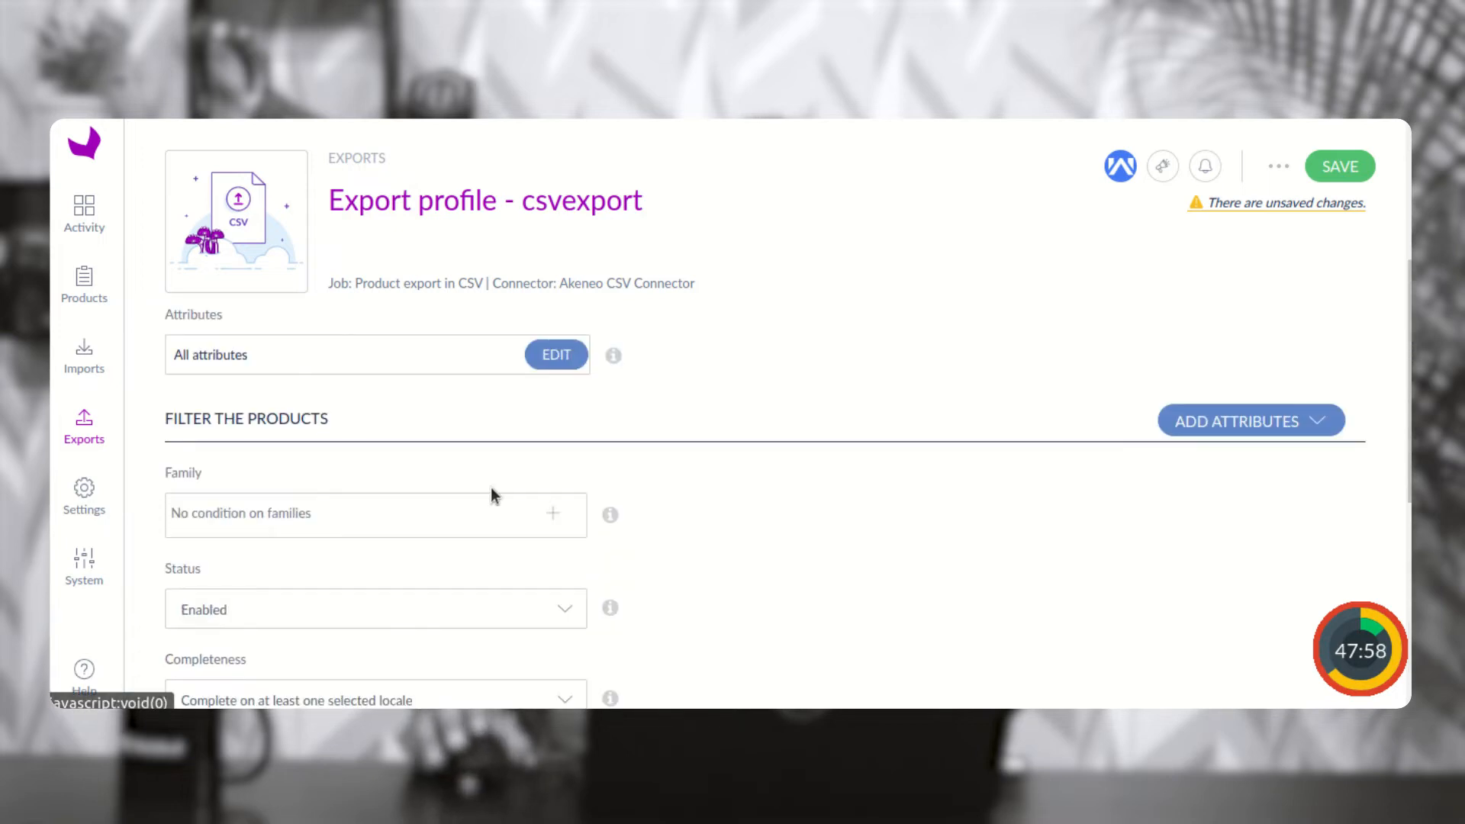
{"action": "scroll", "coordinate": [477, 484], "scroll_direction": "up", "scroll_amount": 3}
{"action": "scroll", "coordinate": [399, 461], "scroll_direction": "up", "scroll_amount": 2}
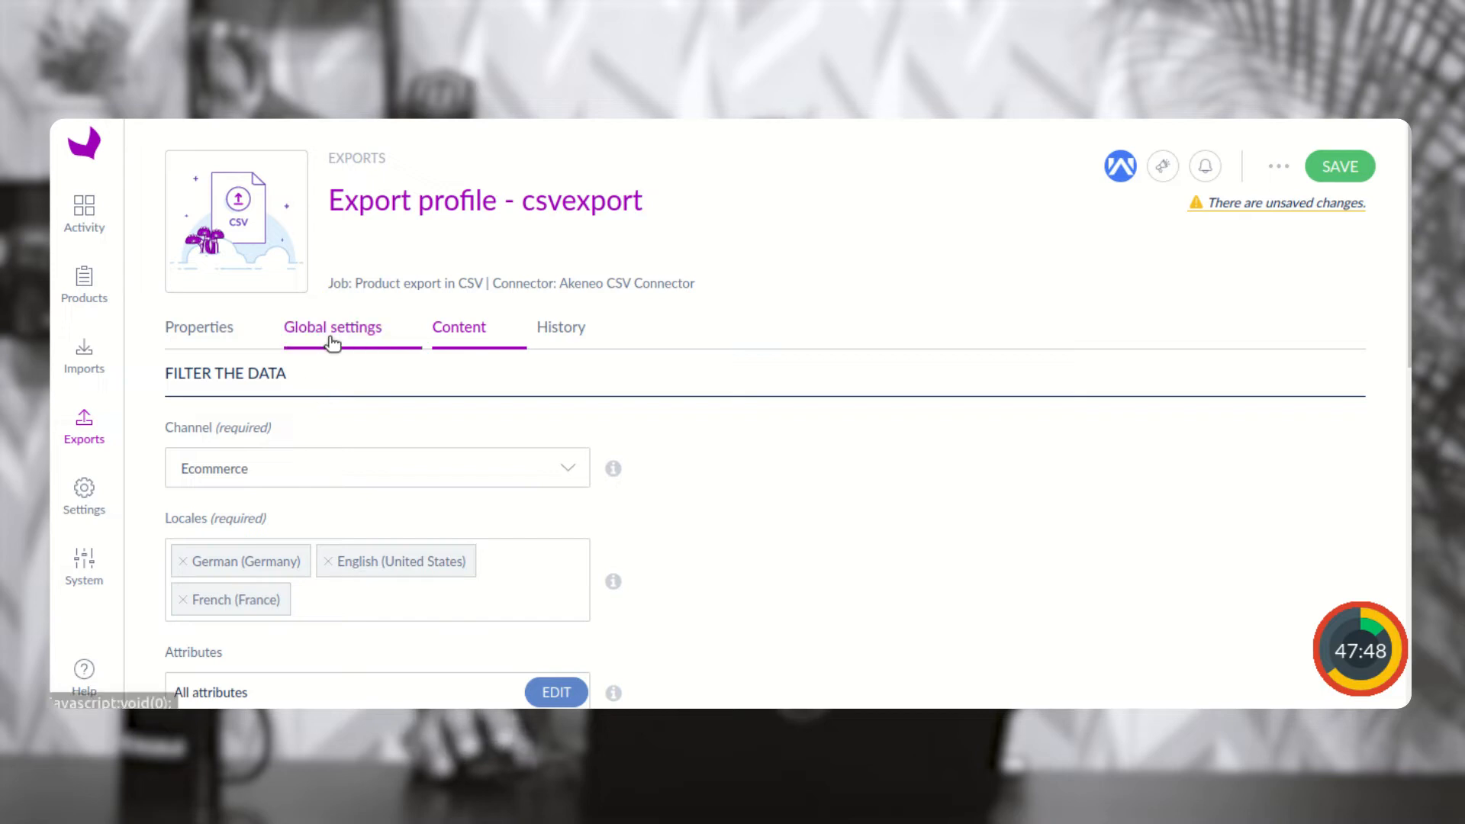
{"action": "left_click", "coordinate": [332, 342]}
{"action": "left_click_drag", "start_coordinate": [450, 421], "coordinate": [89, 405]}
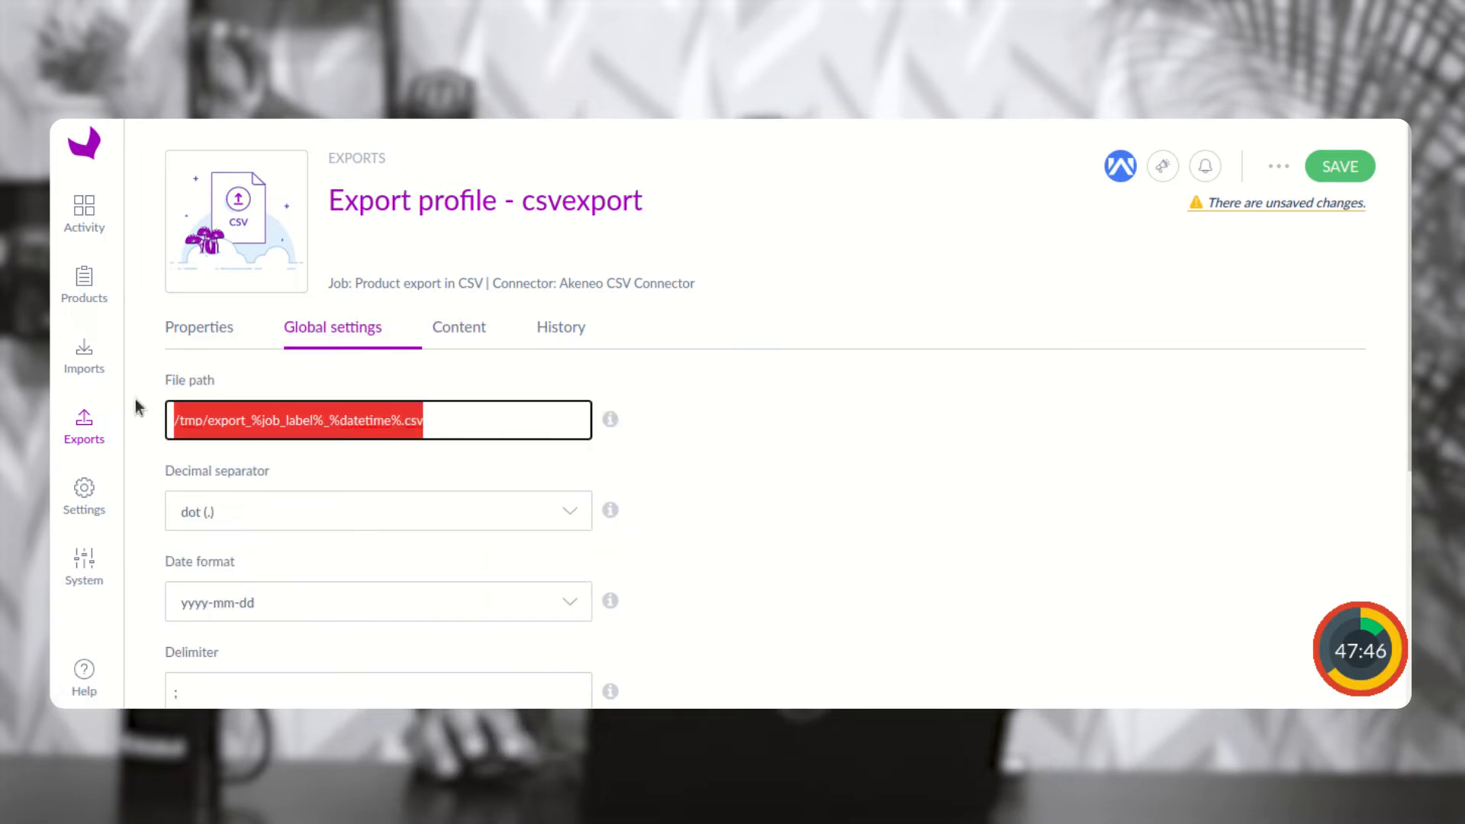
{"action": "left_click", "coordinate": [477, 341]}
{"action": "scroll", "coordinate": [491, 437], "scroll_direction": "down", "scroll_amount": 3}
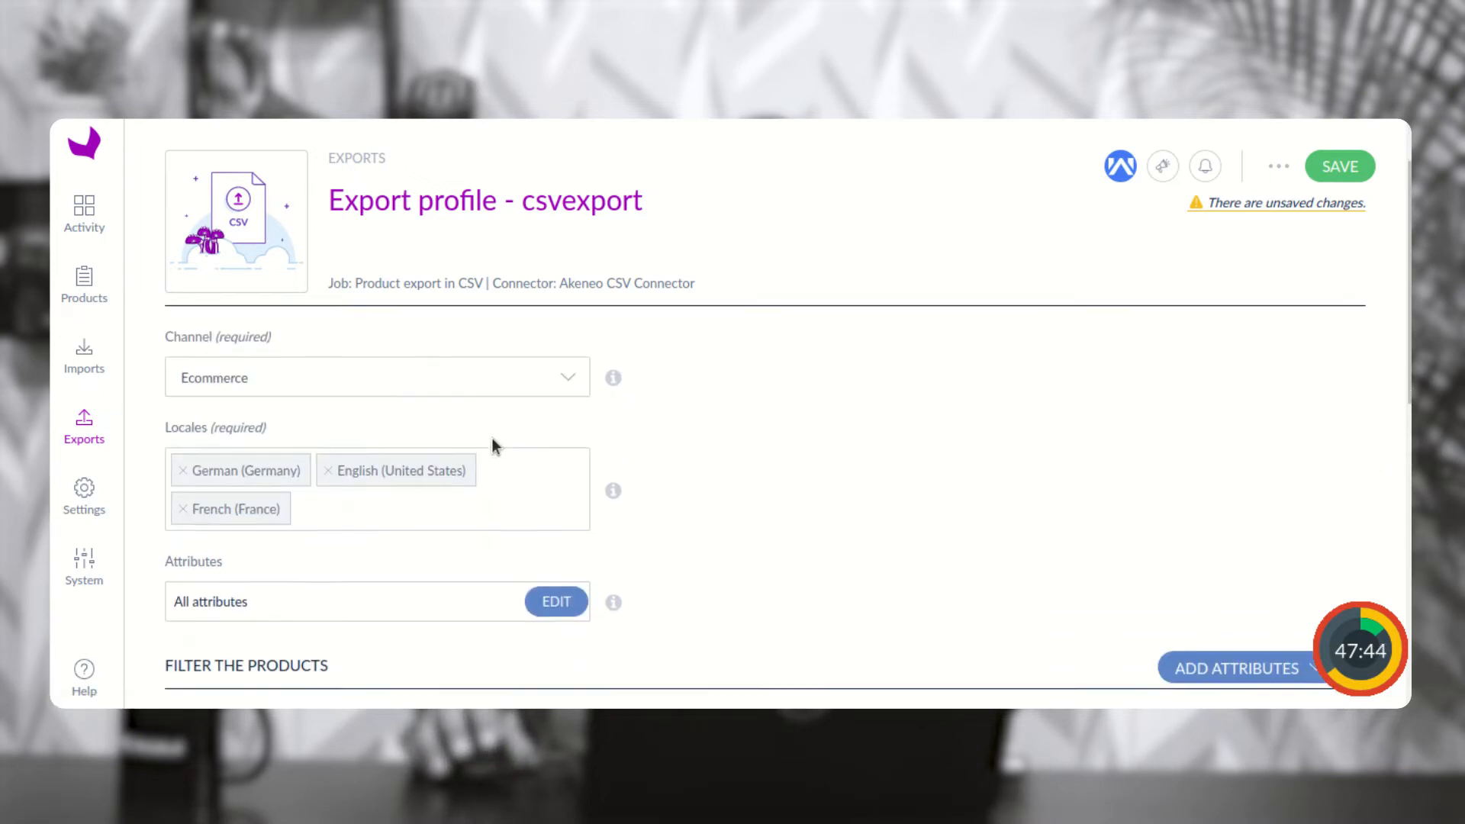
{"action": "scroll", "coordinate": [381, 448], "scroll_direction": "down", "scroll_amount": 8}
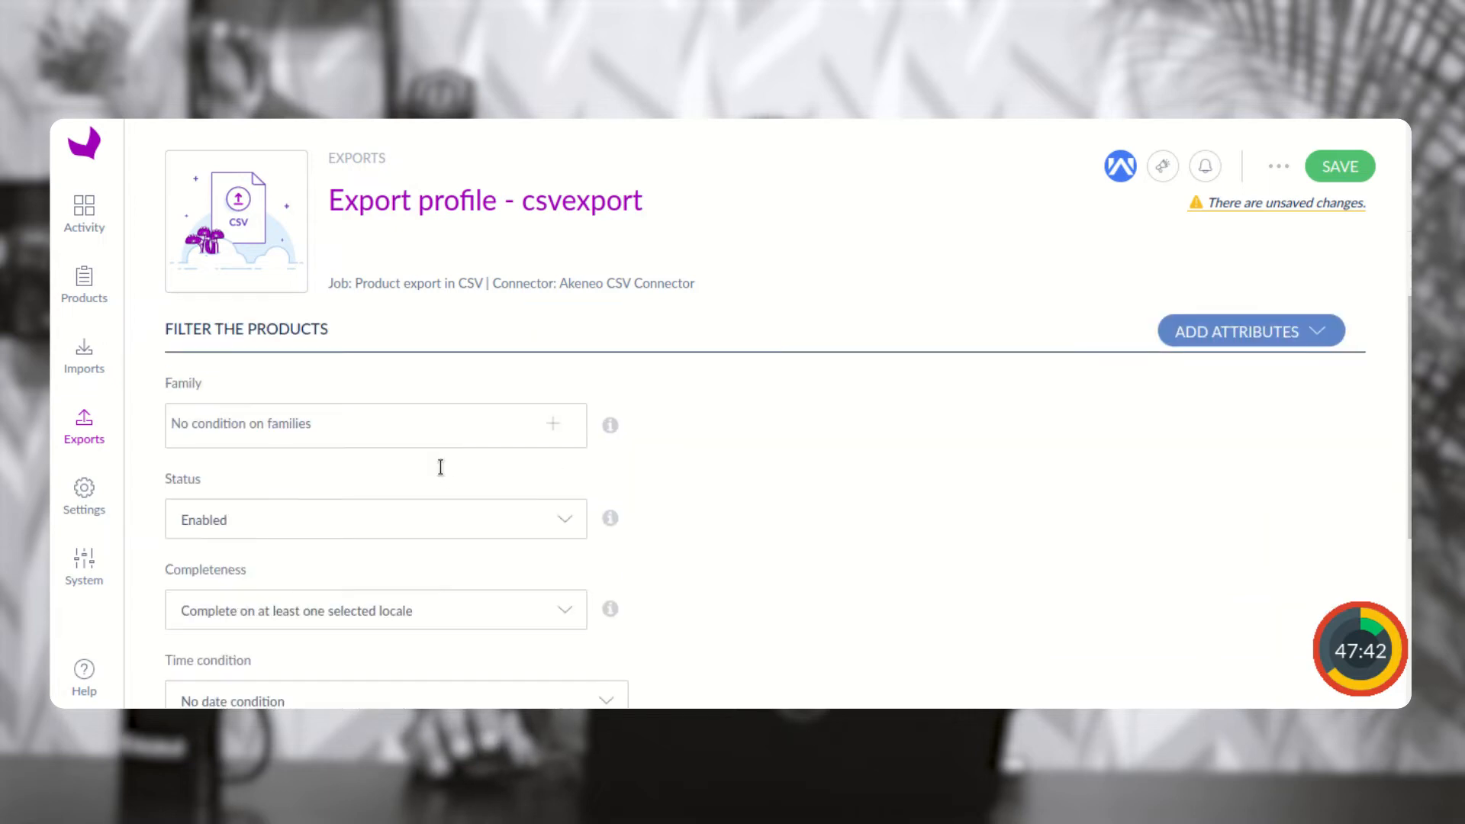
{"action": "scroll", "coordinate": [393, 466], "scroll_direction": "down", "scroll_amount": 8}
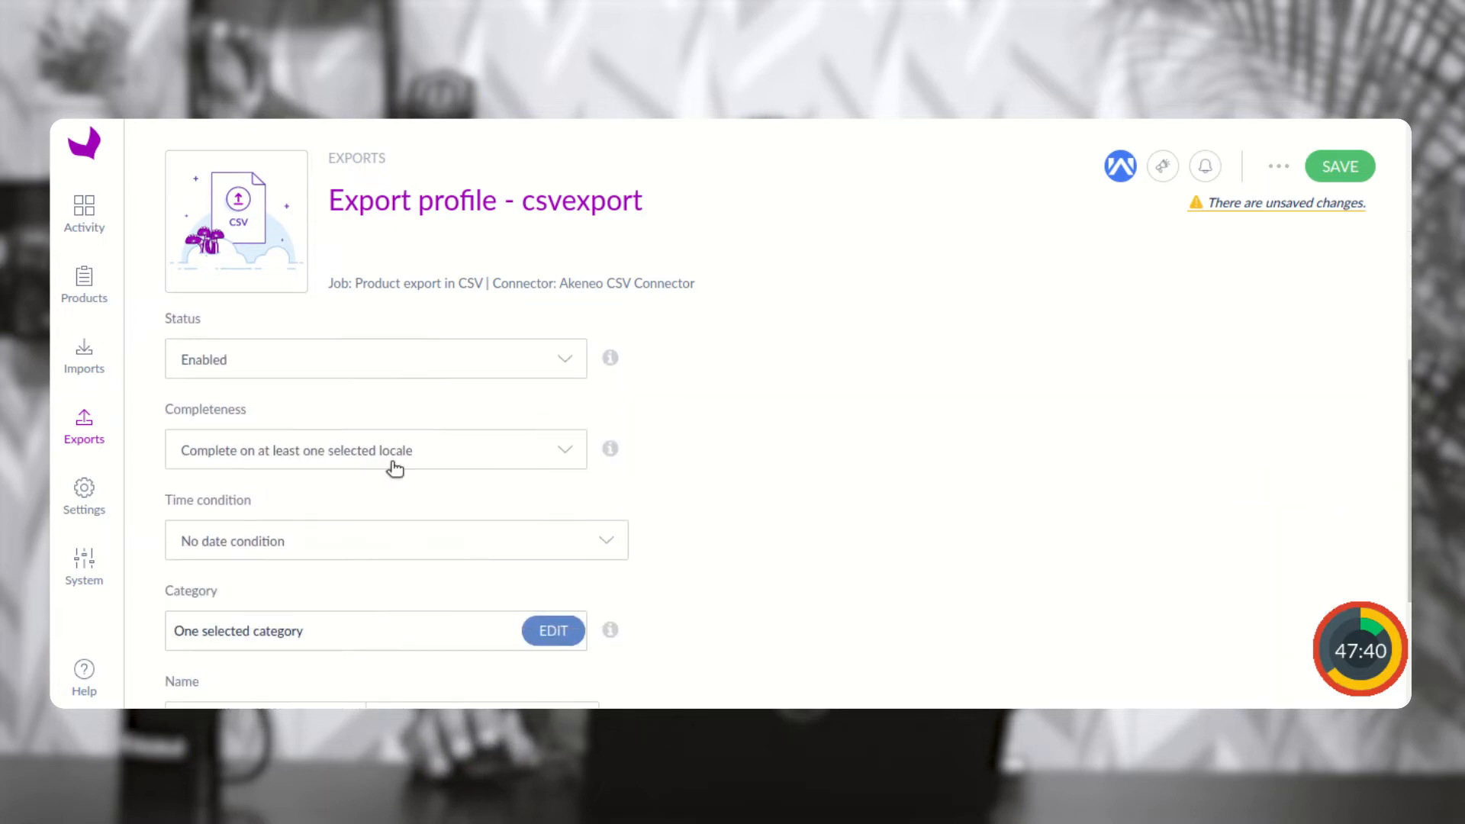
{"action": "scroll", "coordinate": [394, 468], "scroll_direction": "down", "scroll_amount": 1}
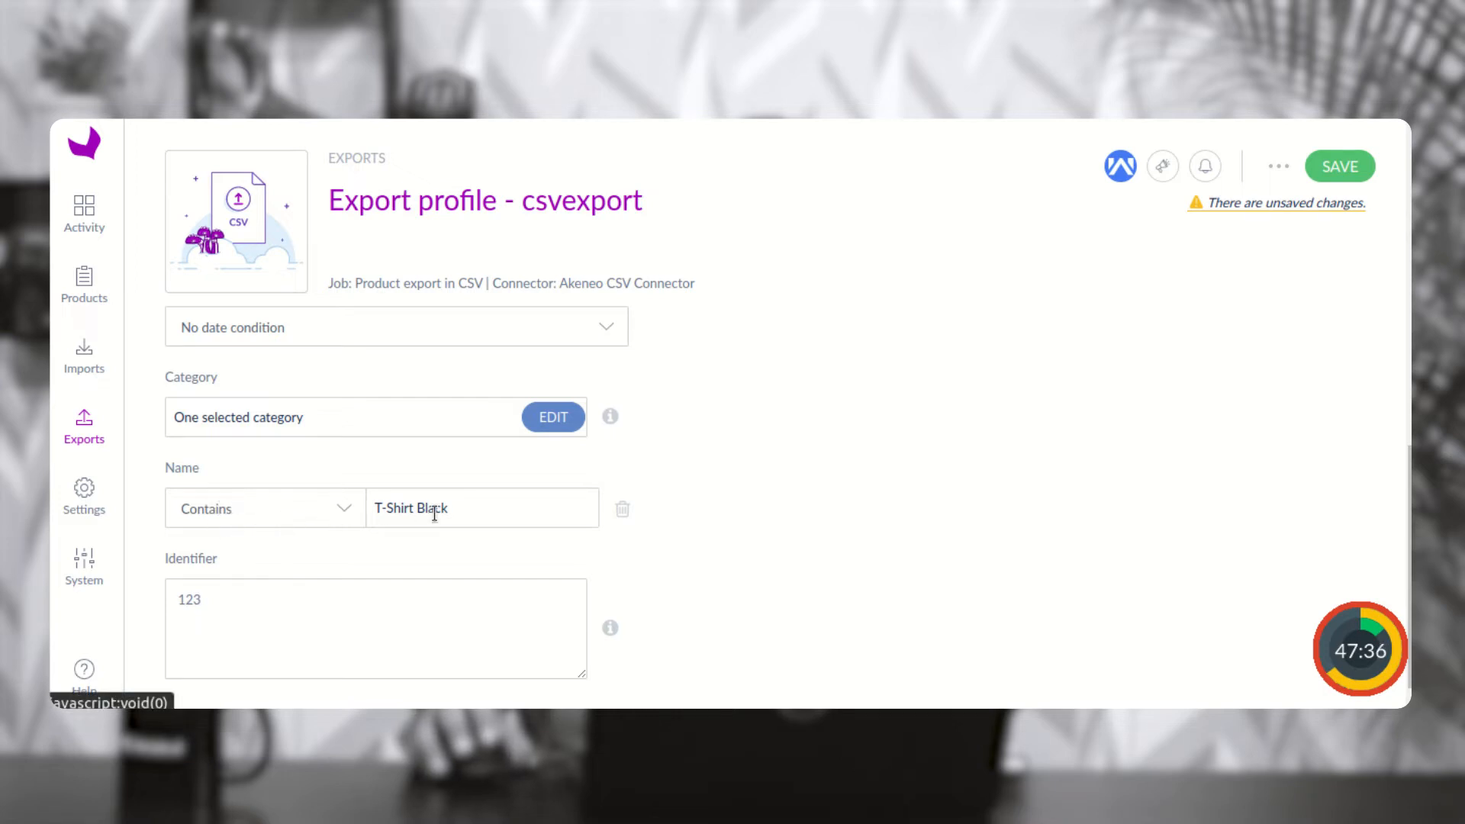
{"action": "left_click", "coordinate": [229, 604]}
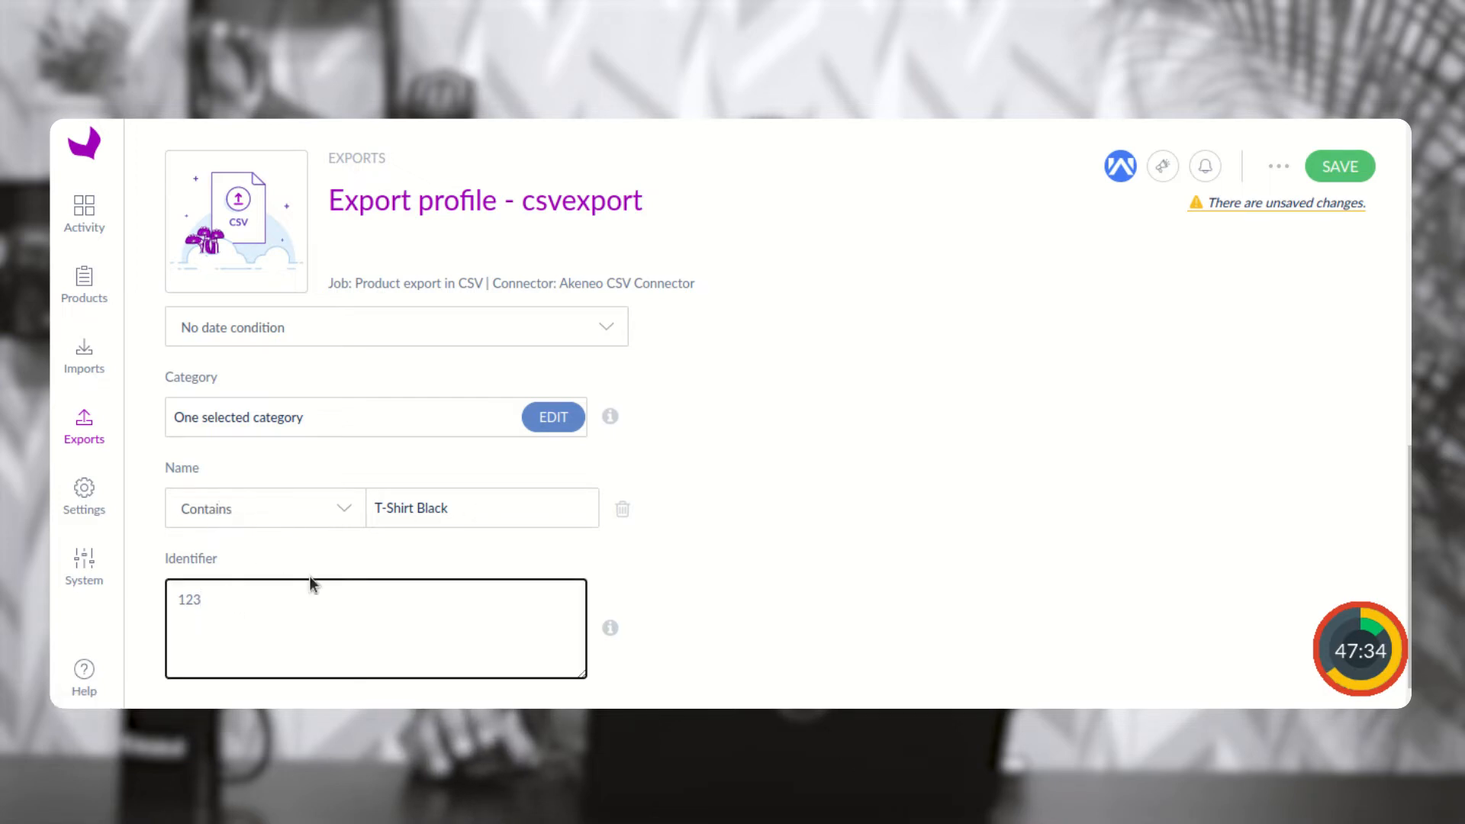
{"action": "scroll", "coordinate": [342, 571], "scroll_direction": "up", "scroll_amount": 2}
{"action": "left_click_drag", "start_coordinate": [176, 490], "coordinate": [215, 485]}
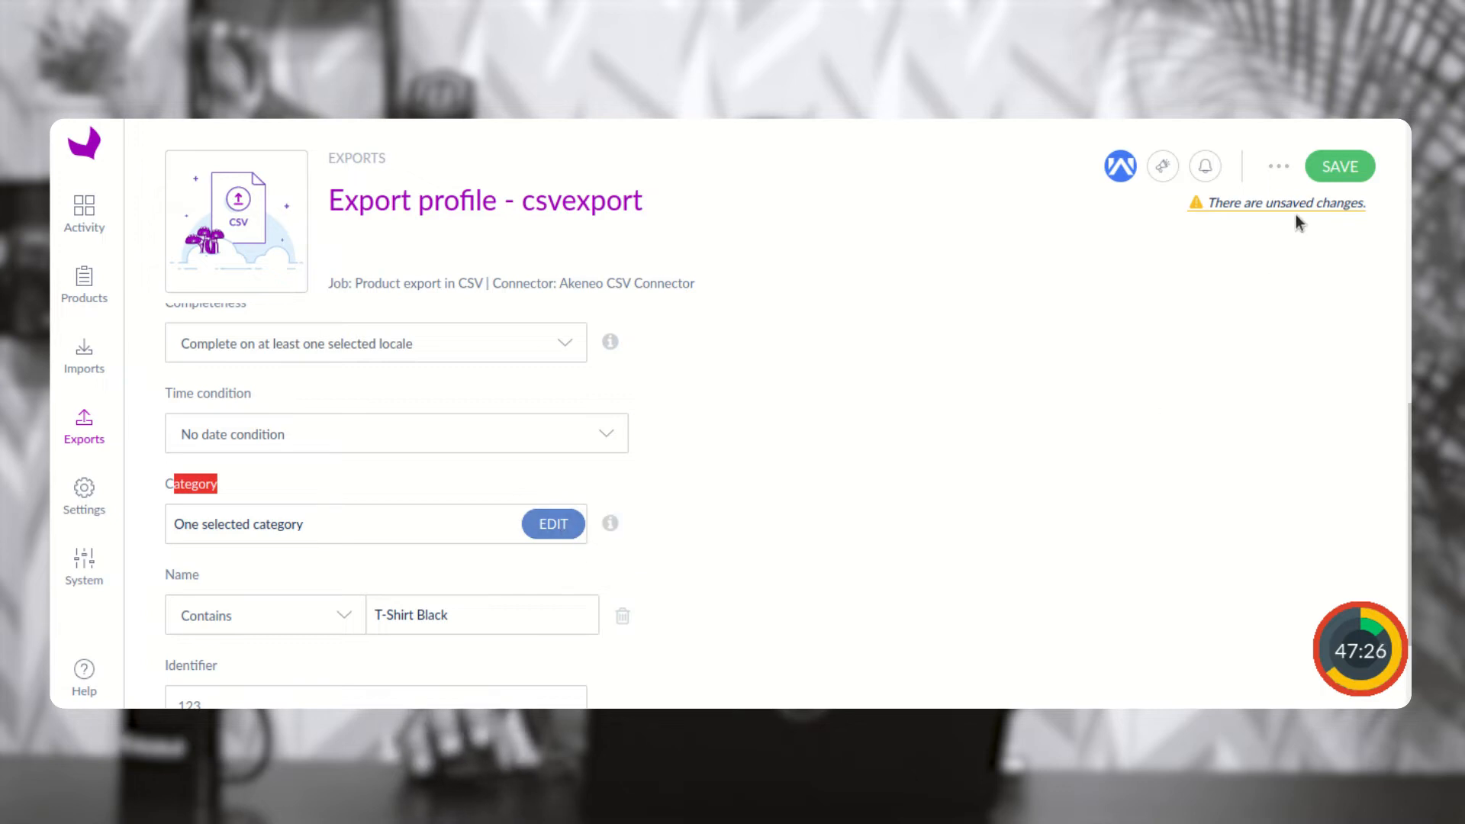
- Save the csvexport profile and go back to the list of export profiles
{"action": "left_click", "coordinate": [1349, 170]}
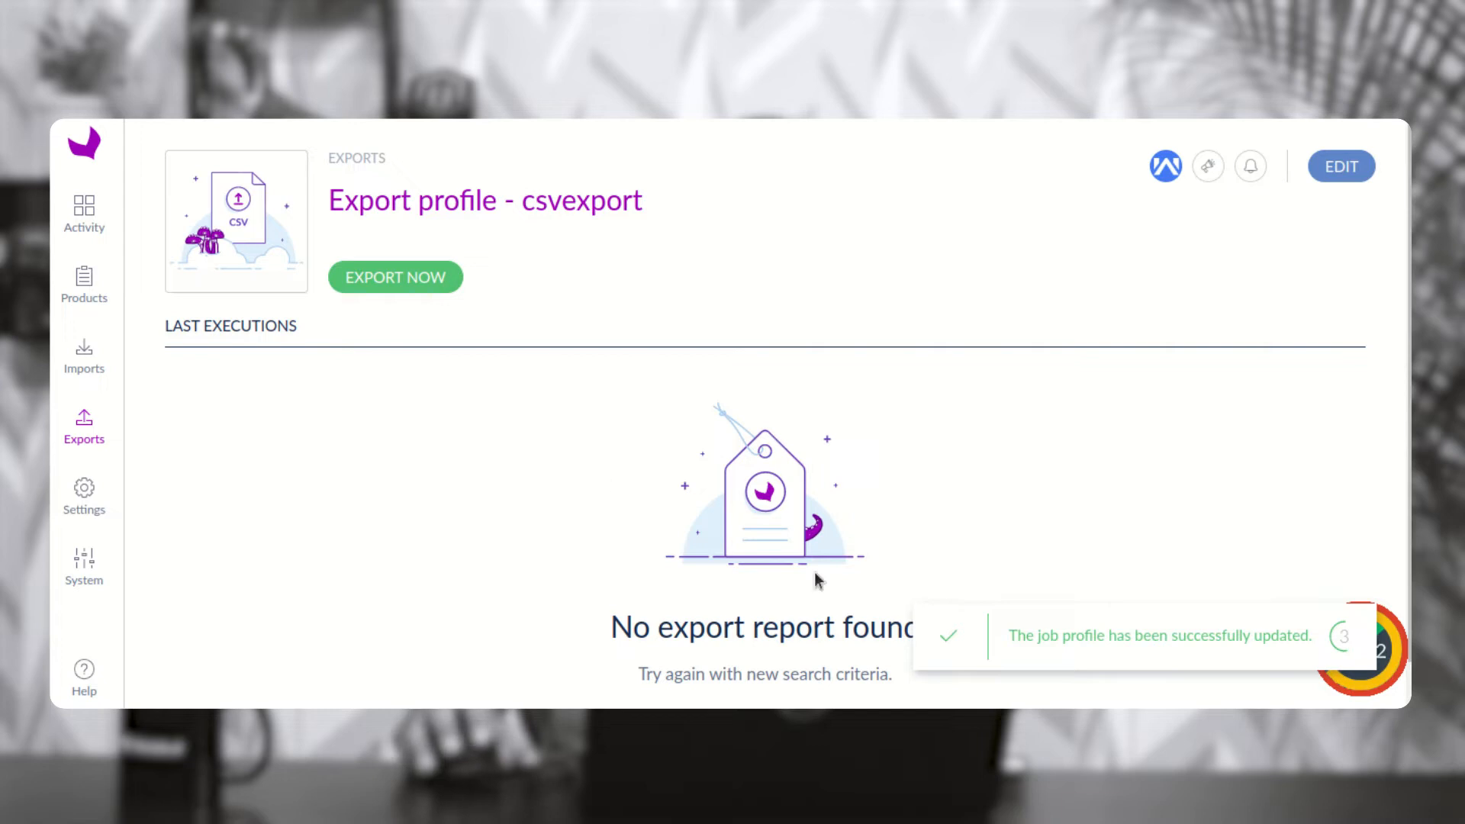
{"action": "left_click_drag", "start_coordinate": [1026, 635], "coordinate": [1202, 662]}
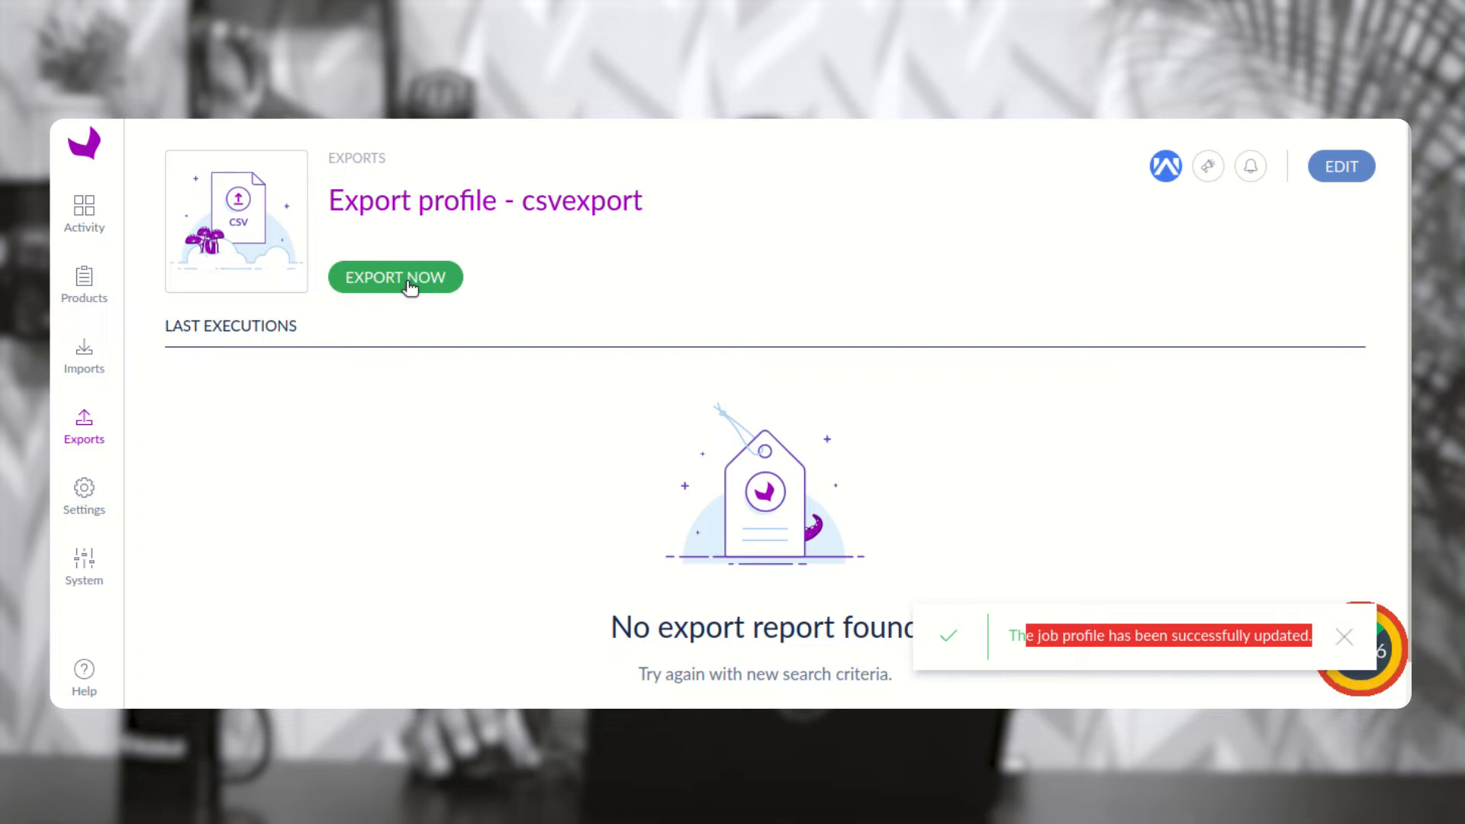
{"action": "left_click", "coordinate": [96, 438]}
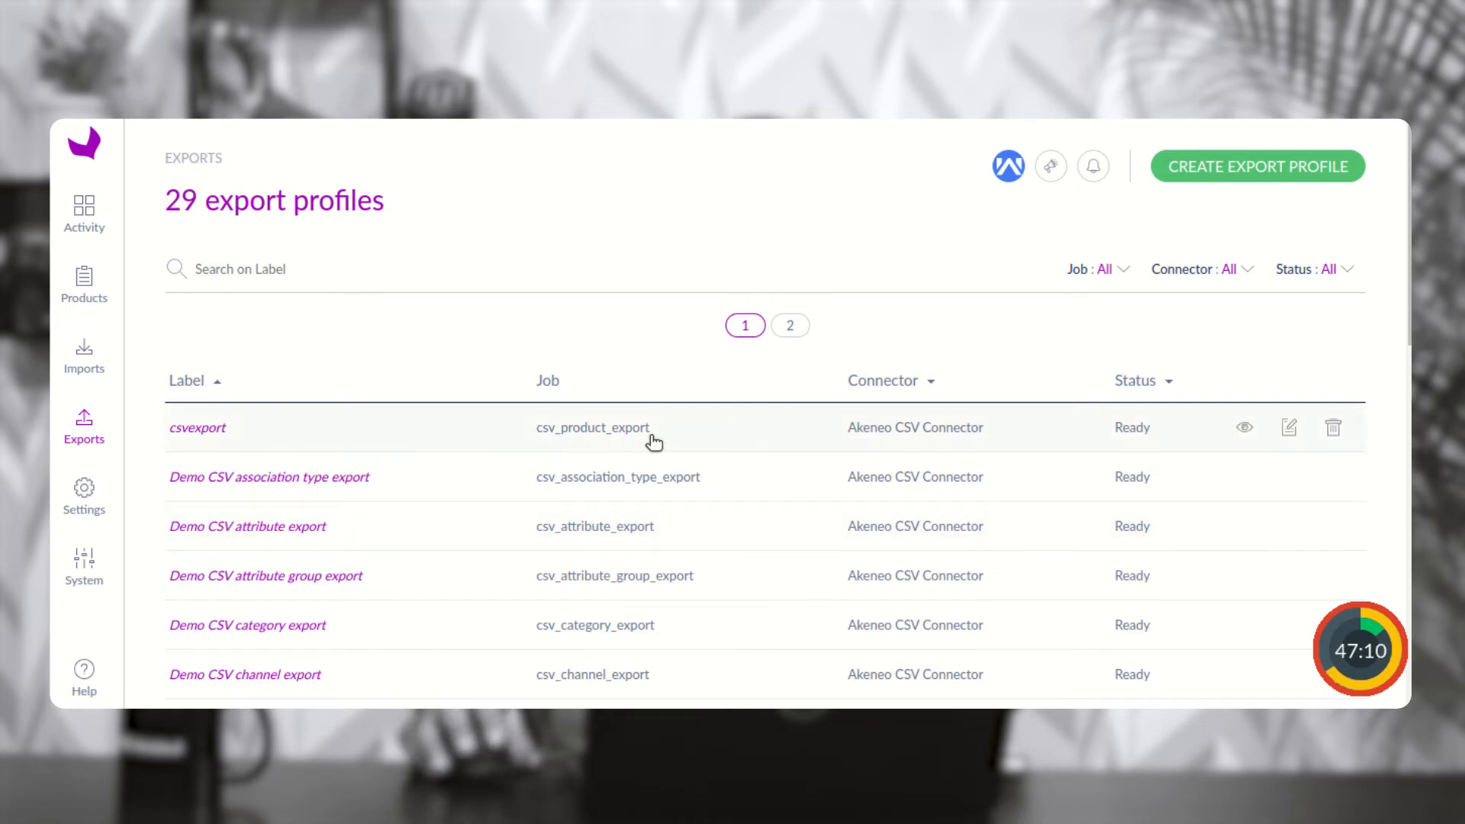
- Start a new export profile and enter asd as both its code and its label
{"action": "left_click", "coordinate": [1248, 175]}
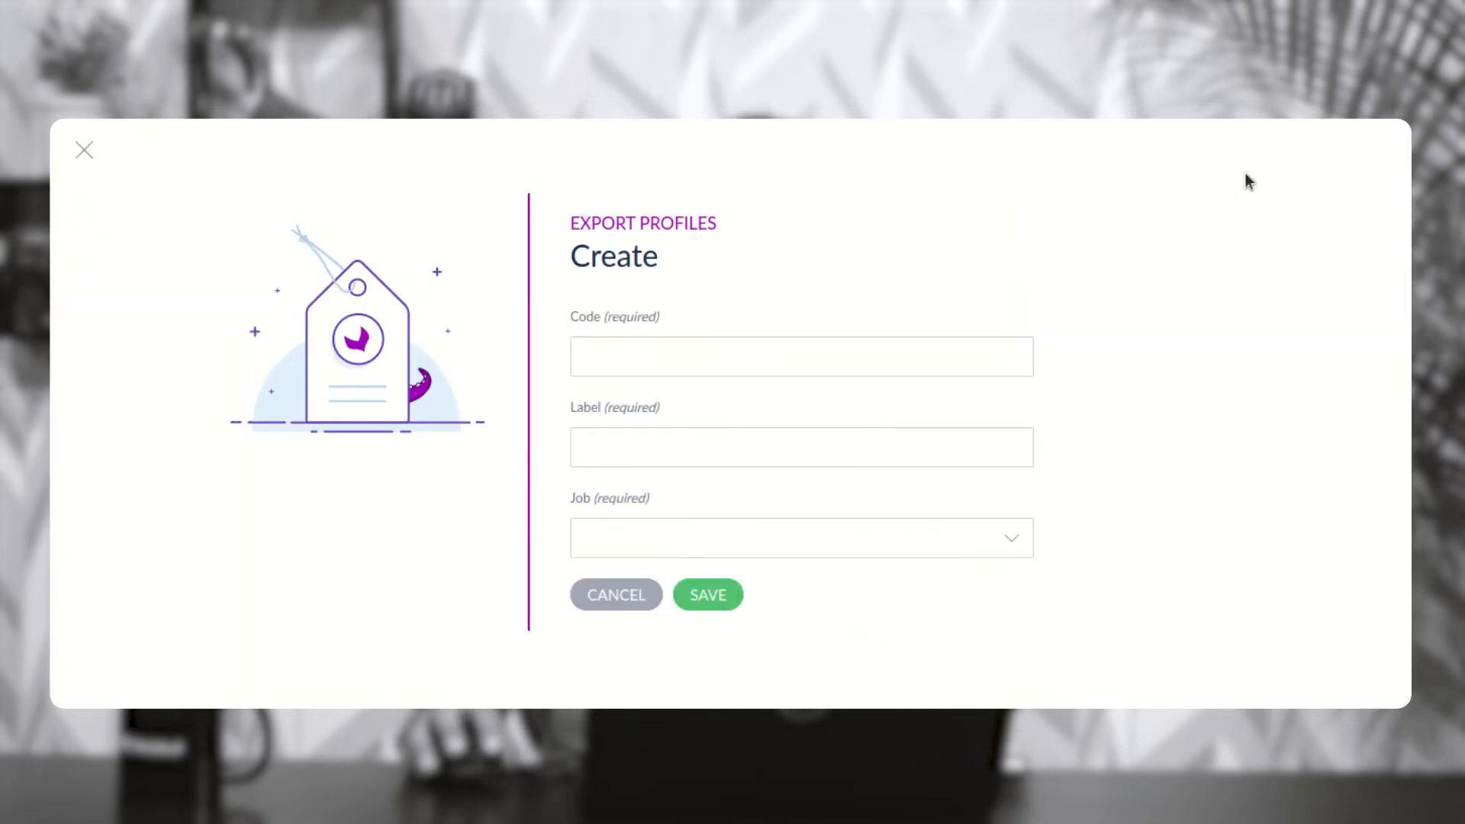
{"action": "left_click", "coordinate": [666, 358]}
{"action": "type", "text": "asd"}
{"action": "left_click", "coordinate": [650, 459]}
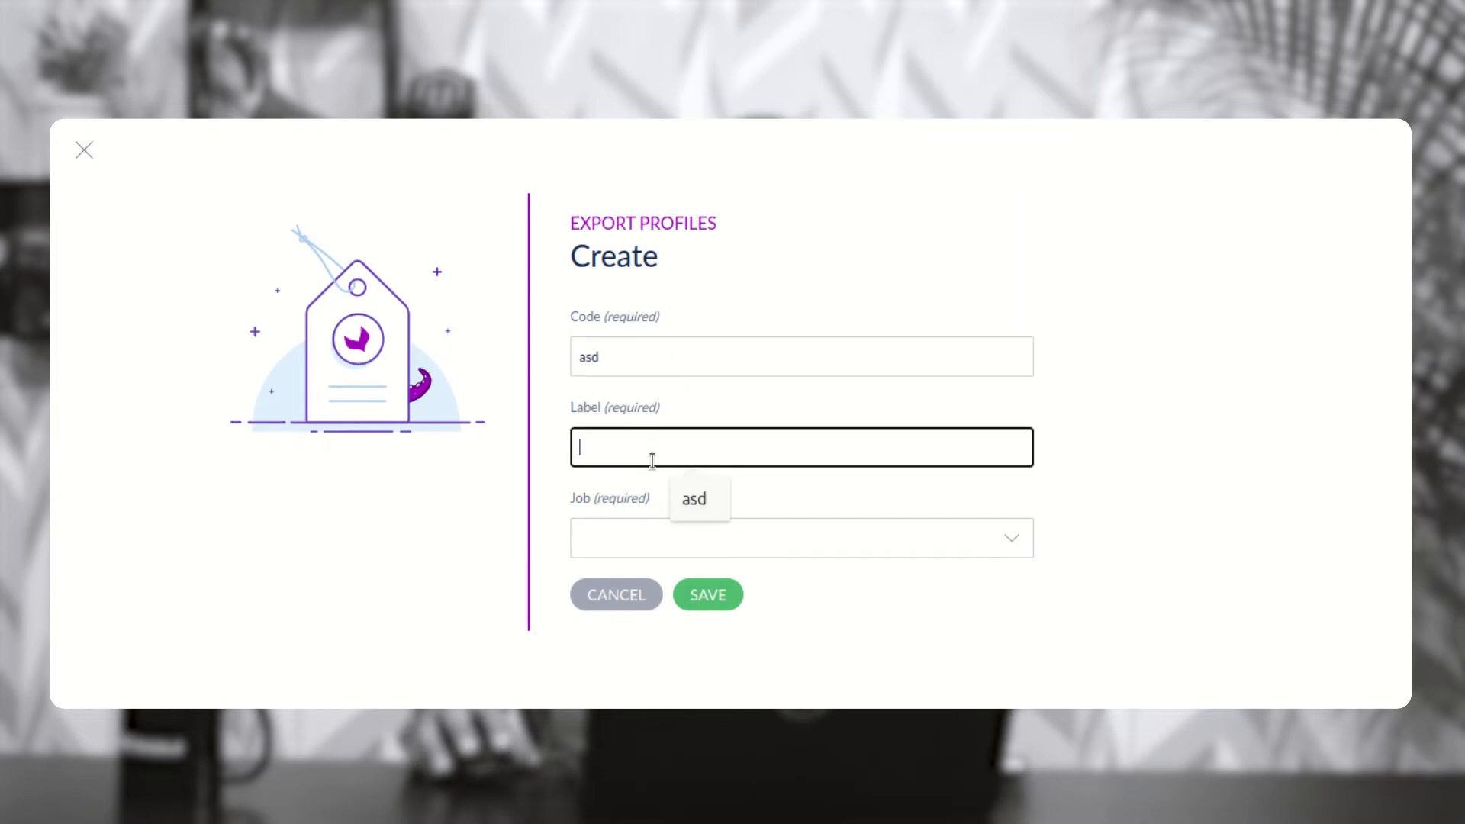
- Choose Product export in XLSX as the job of the new export profile
{"action": "left_click", "coordinate": [670, 538]}
{"action": "scroll", "coordinate": [744, 449], "scroll_direction": "down", "scroll_amount": 10}
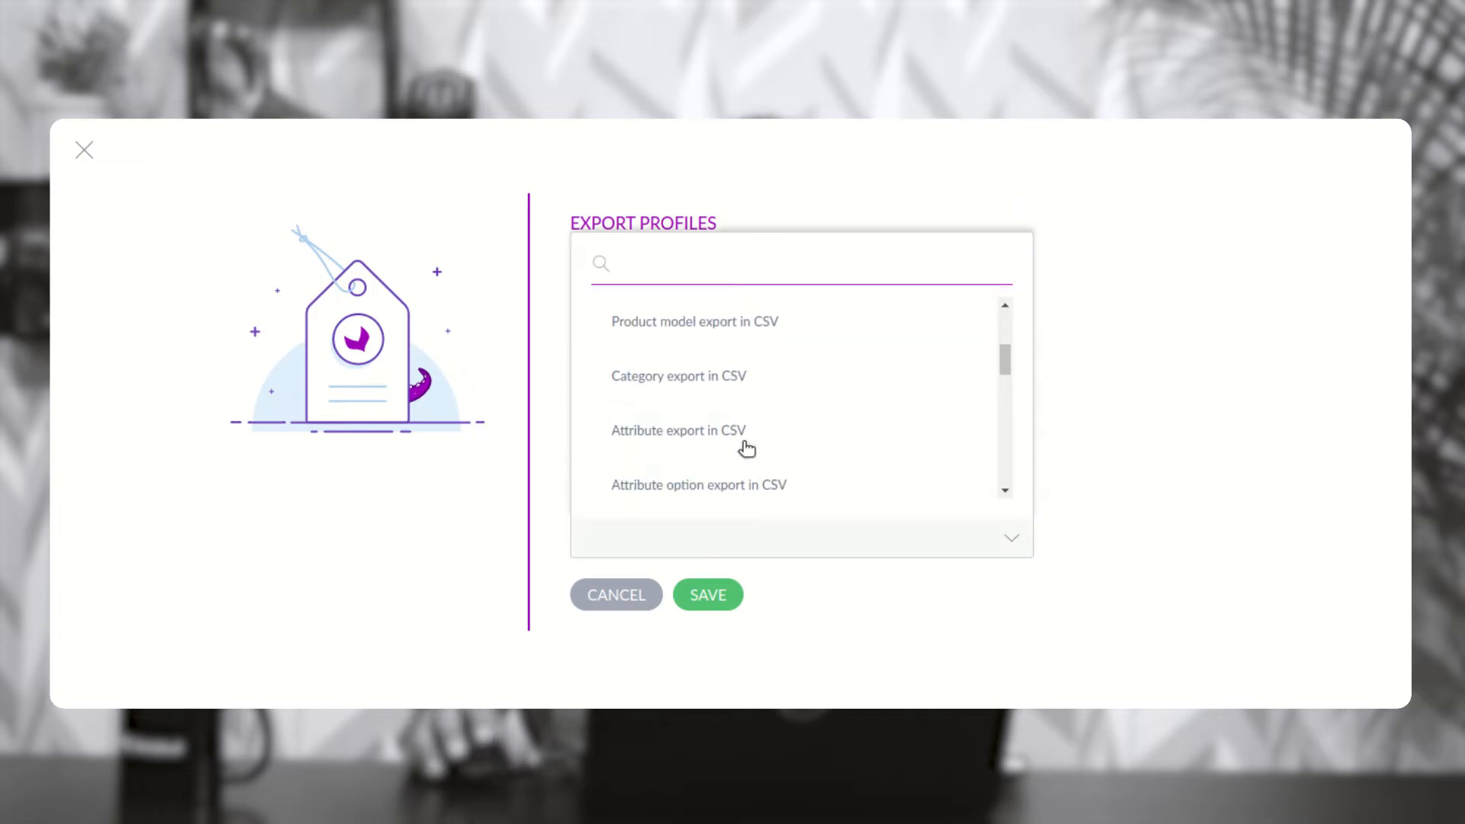
{"action": "scroll", "coordinate": [746, 448], "scroll_direction": "down", "scroll_amount": 8}
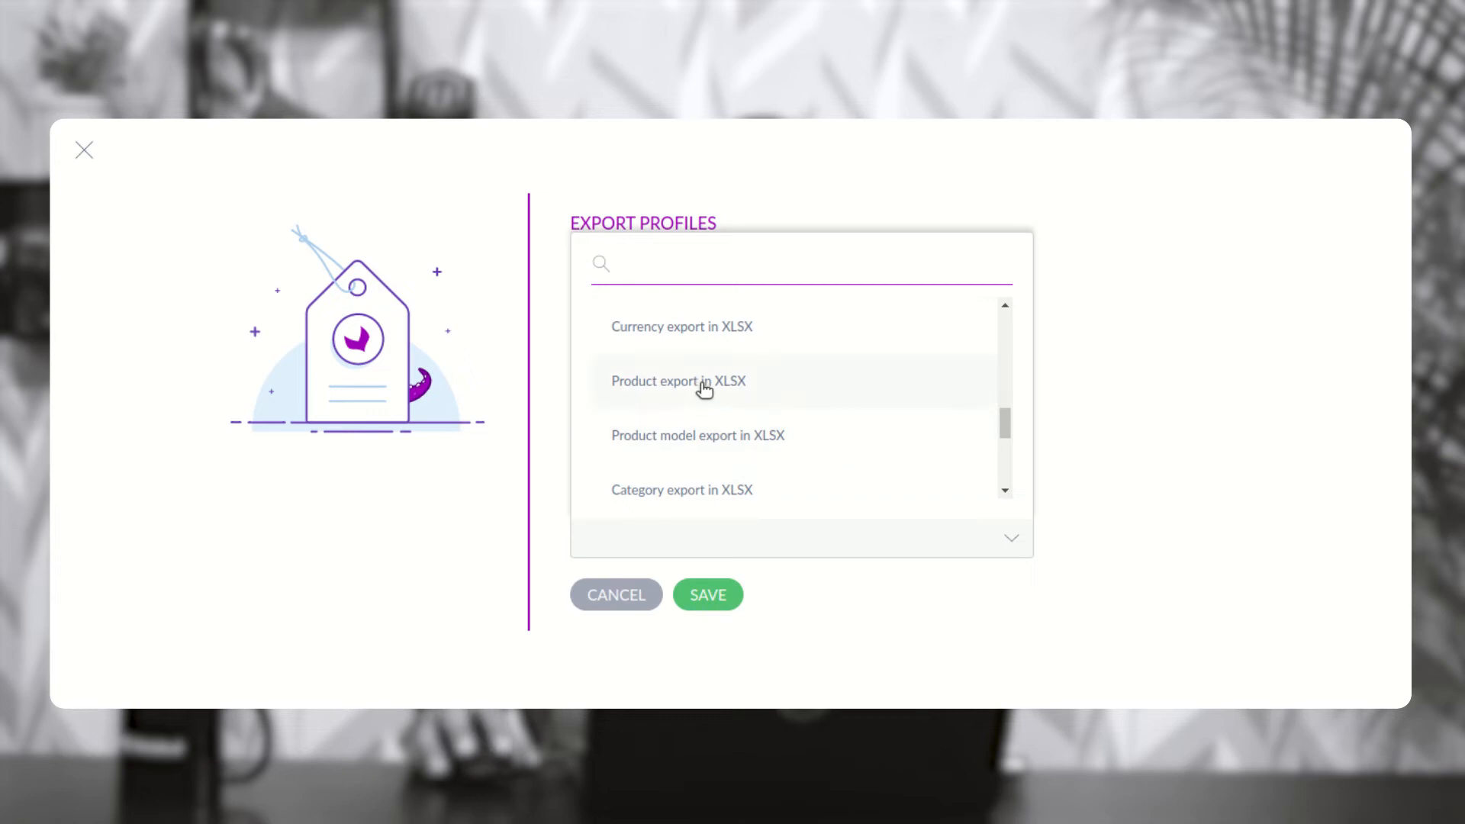
{"action": "left_click", "coordinate": [703, 381]}
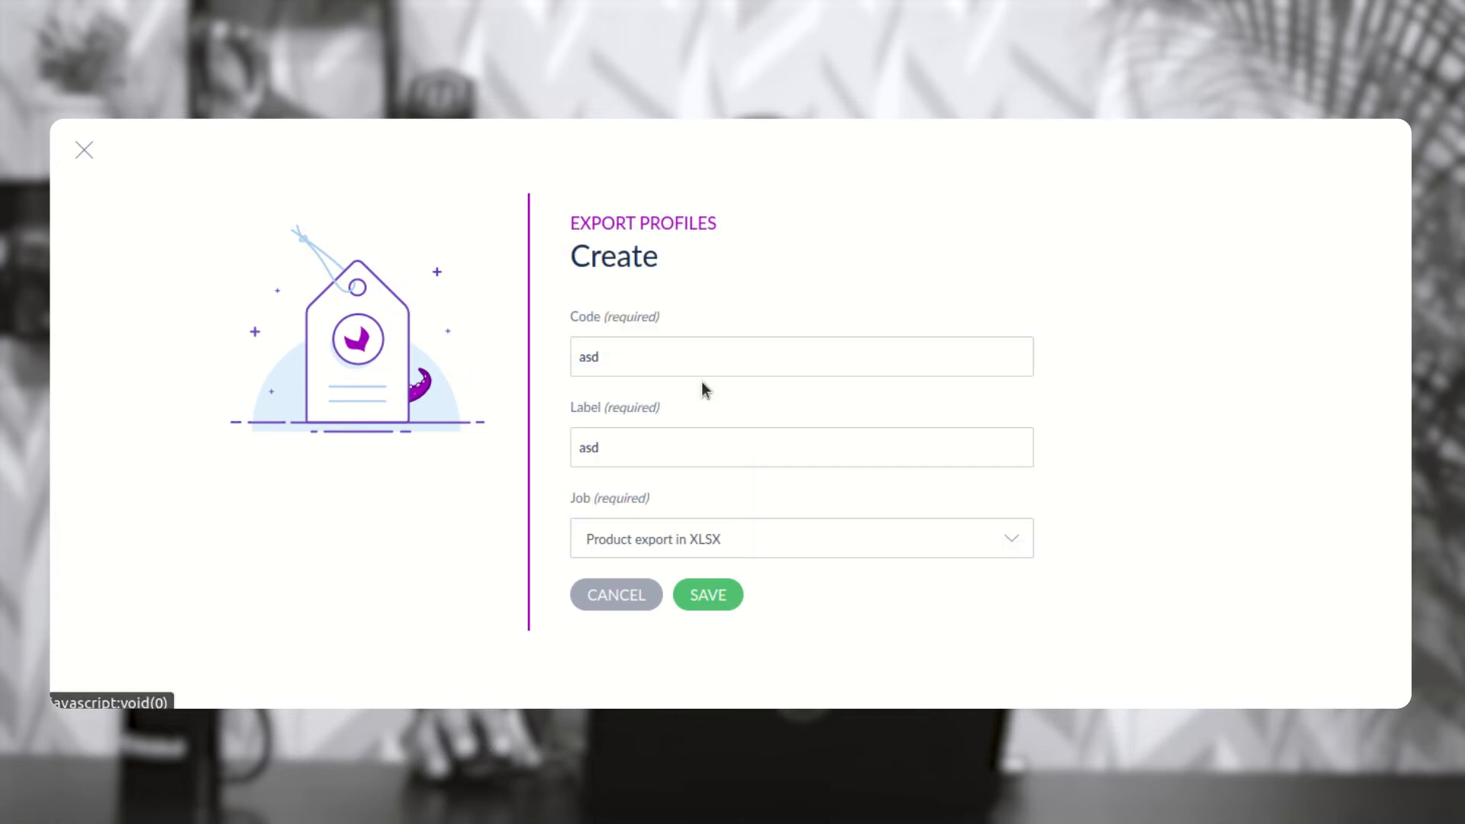
- Create the asd export profile and check the file path in its global settings
{"action": "left_click", "coordinate": [706, 596]}
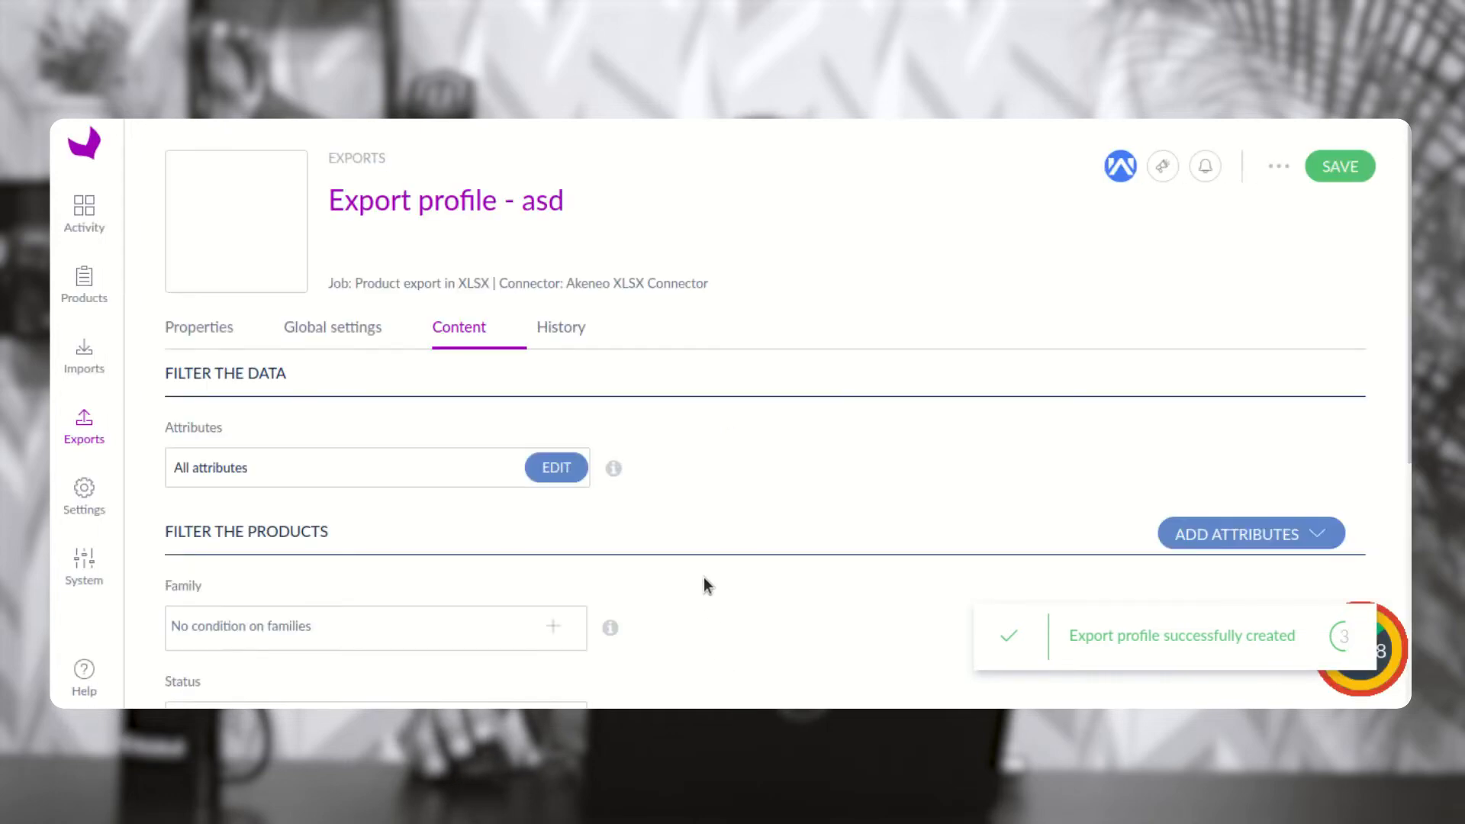
{"action": "left_click", "coordinate": [324, 338]}
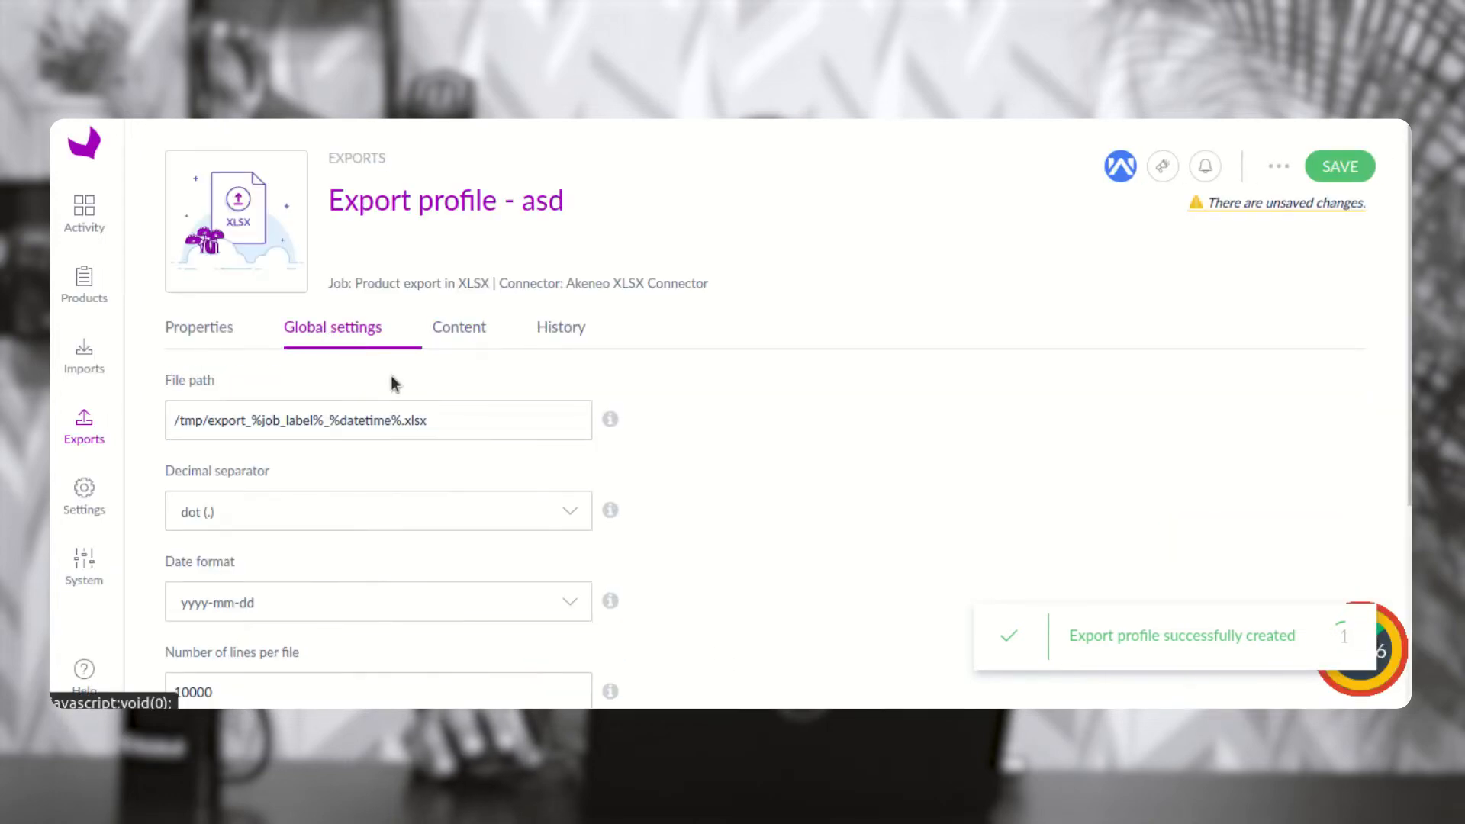
{"action": "left_click_drag", "start_coordinate": [448, 419], "coordinate": [151, 412]}
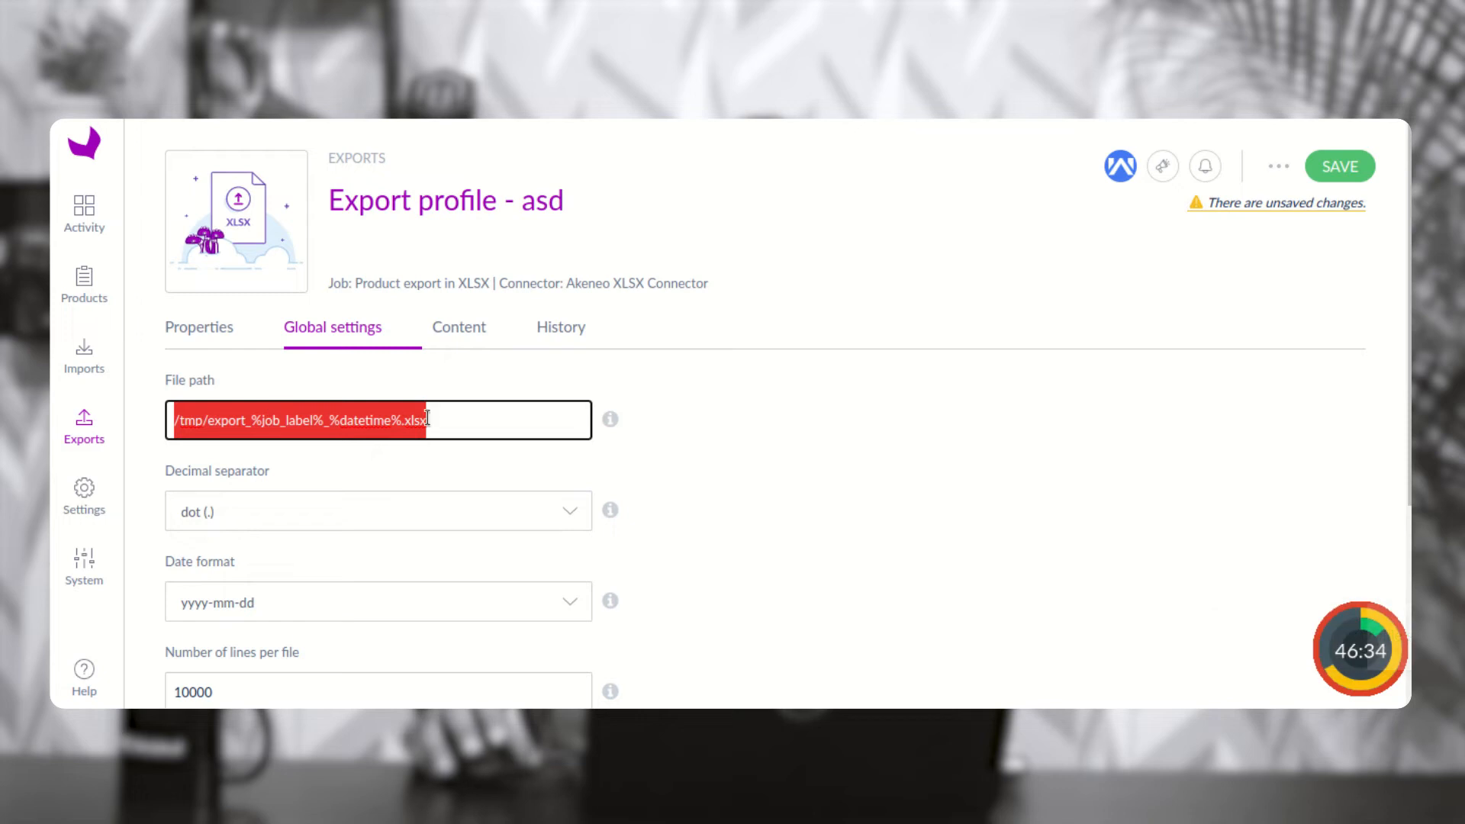
- Set the profile's channel to Ecommerce and add English (United States) and French (France) to its locales
{"action": "left_click", "coordinate": [463, 335]}
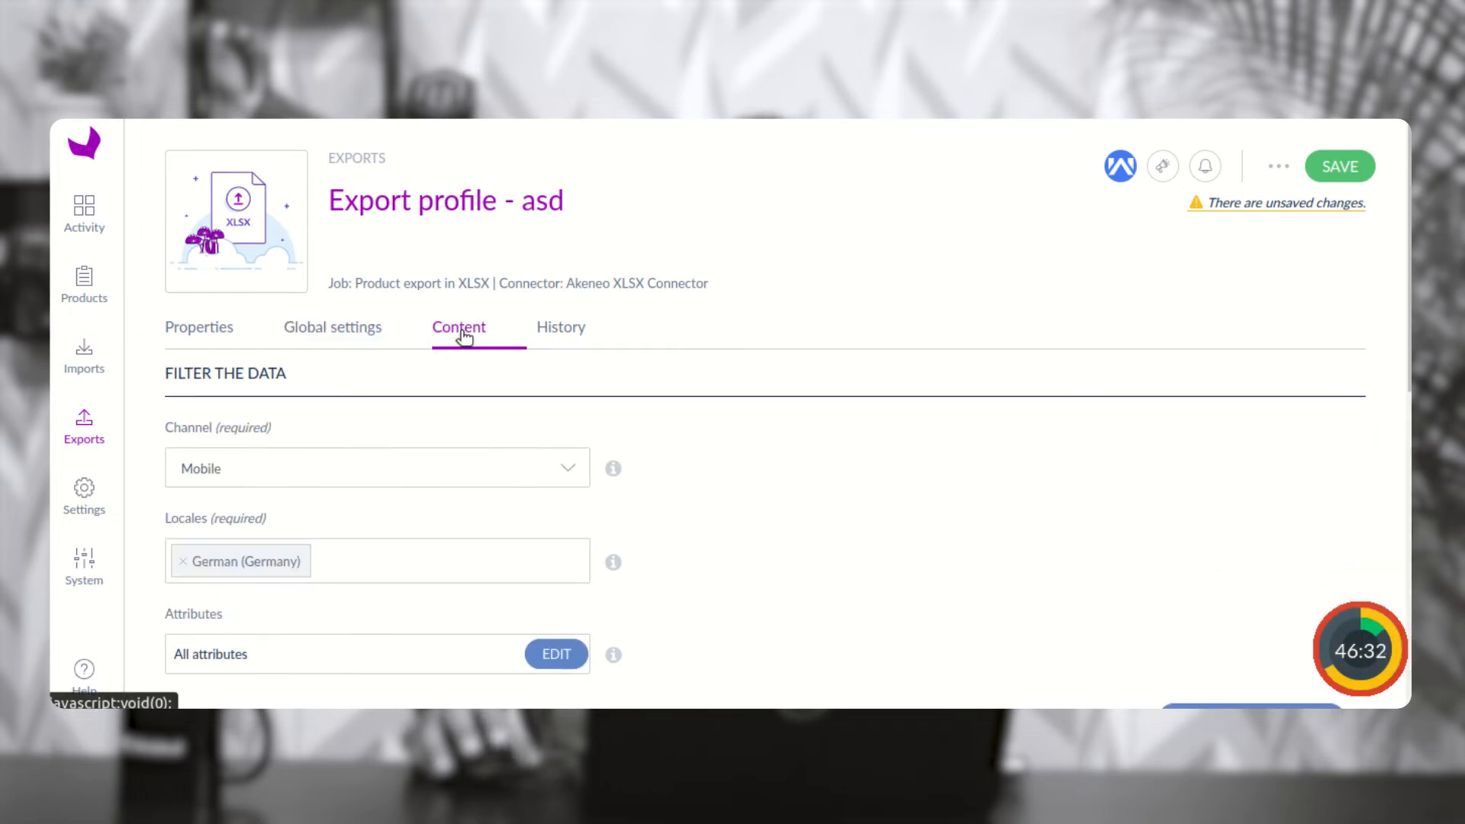
{"action": "left_click", "coordinate": [271, 476]}
{"action": "left_click", "coordinate": [256, 524]}
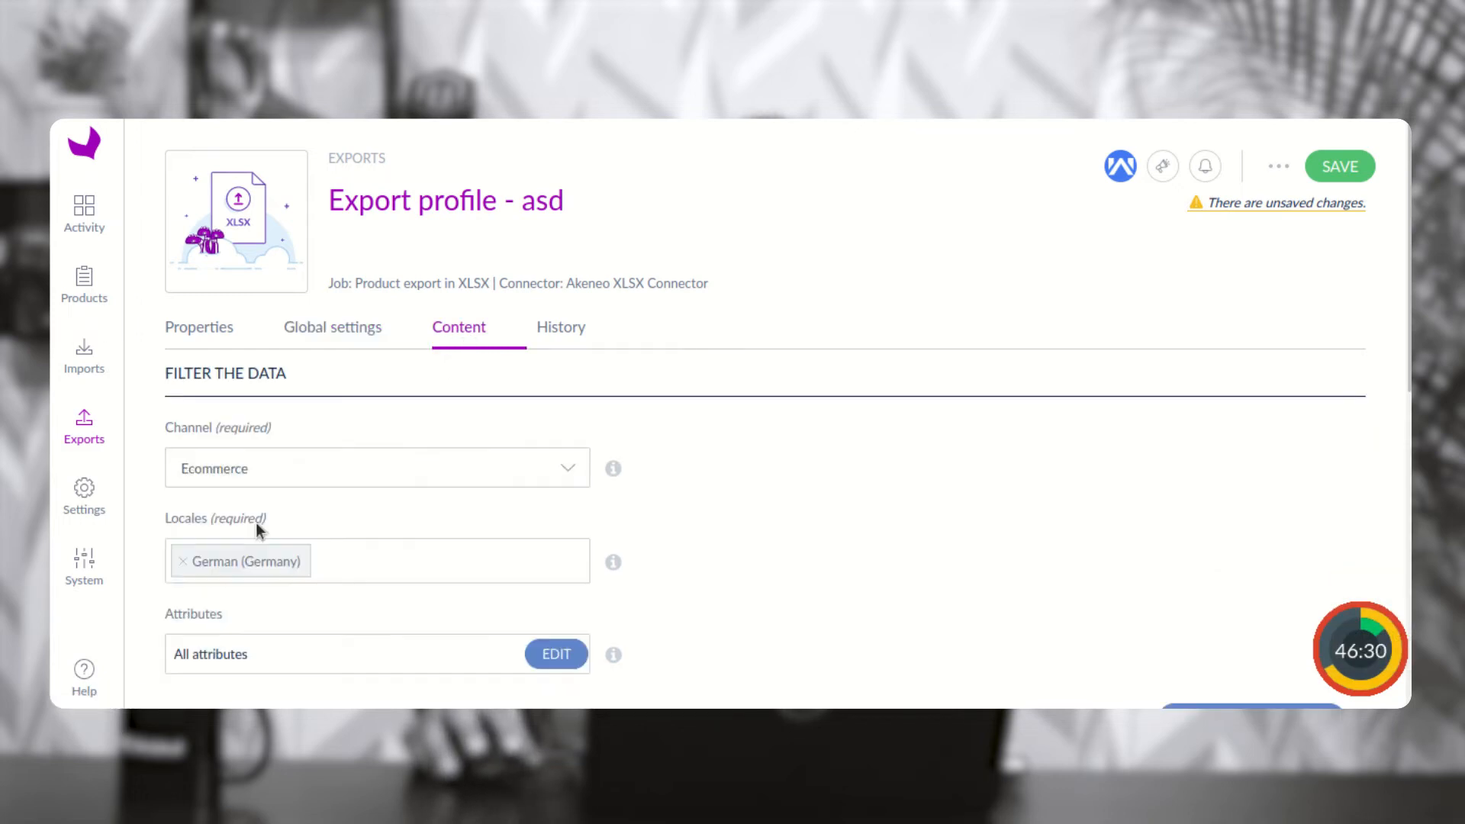
{"action": "scroll", "coordinate": [427, 493], "scroll_direction": "down", "scroll_amount": 3}
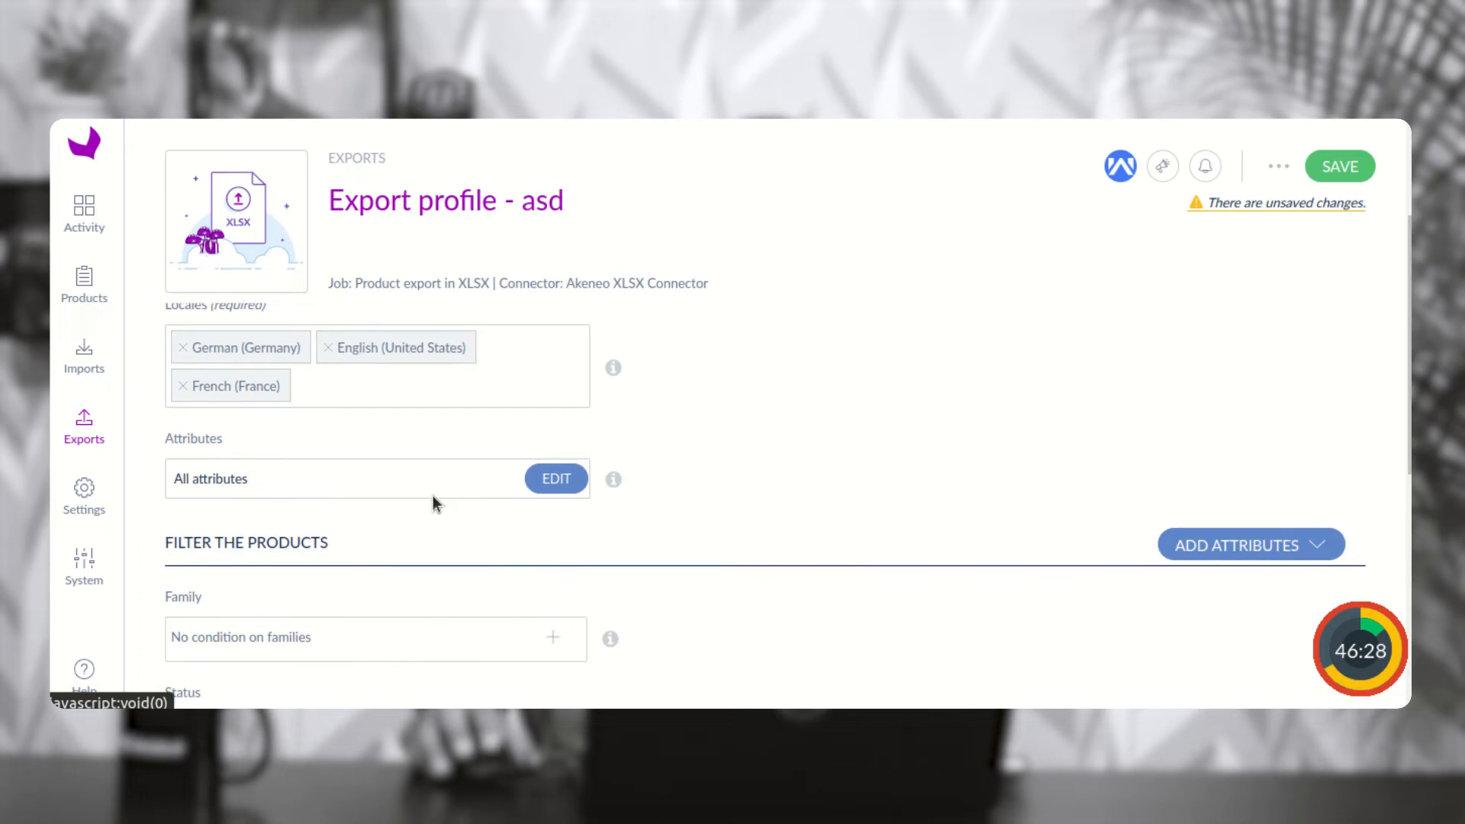
- Set the profile's category filter to Unclassified Products
{"action": "scroll", "coordinate": [432, 496], "scroll_direction": "down", "scroll_amount": 3}
{"action": "scroll", "coordinate": [433, 496], "scroll_direction": "down", "scroll_amount": 1}
{"action": "scroll", "coordinate": [448, 510], "scroll_direction": "down", "scroll_amount": 2}
{"action": "scroll", "coordinate": [451, 521], "scroll_direction": "down", "scroll_amount": 3}
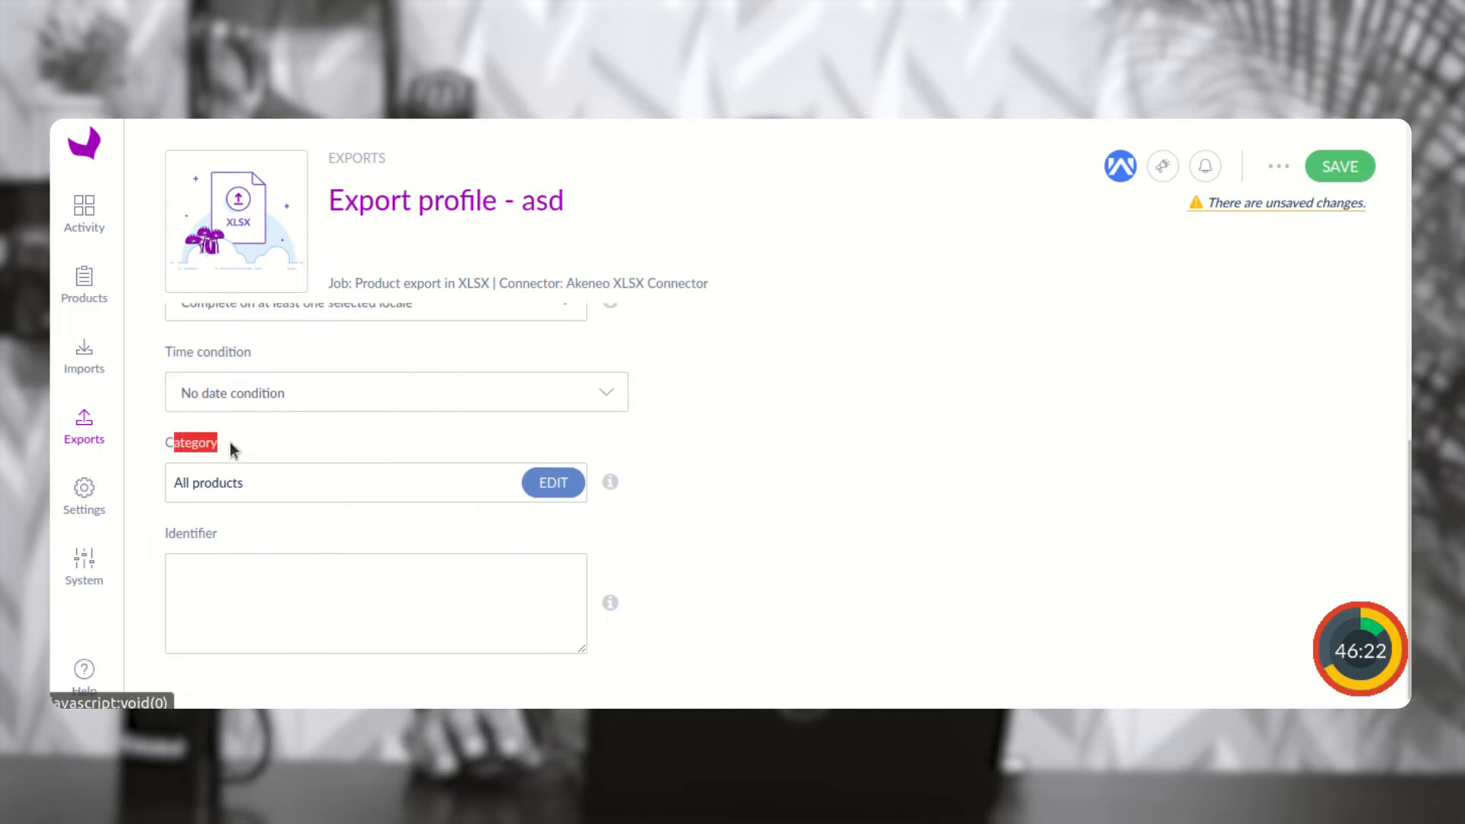
{"action": "left_click", "coordinate": [555, 484]}
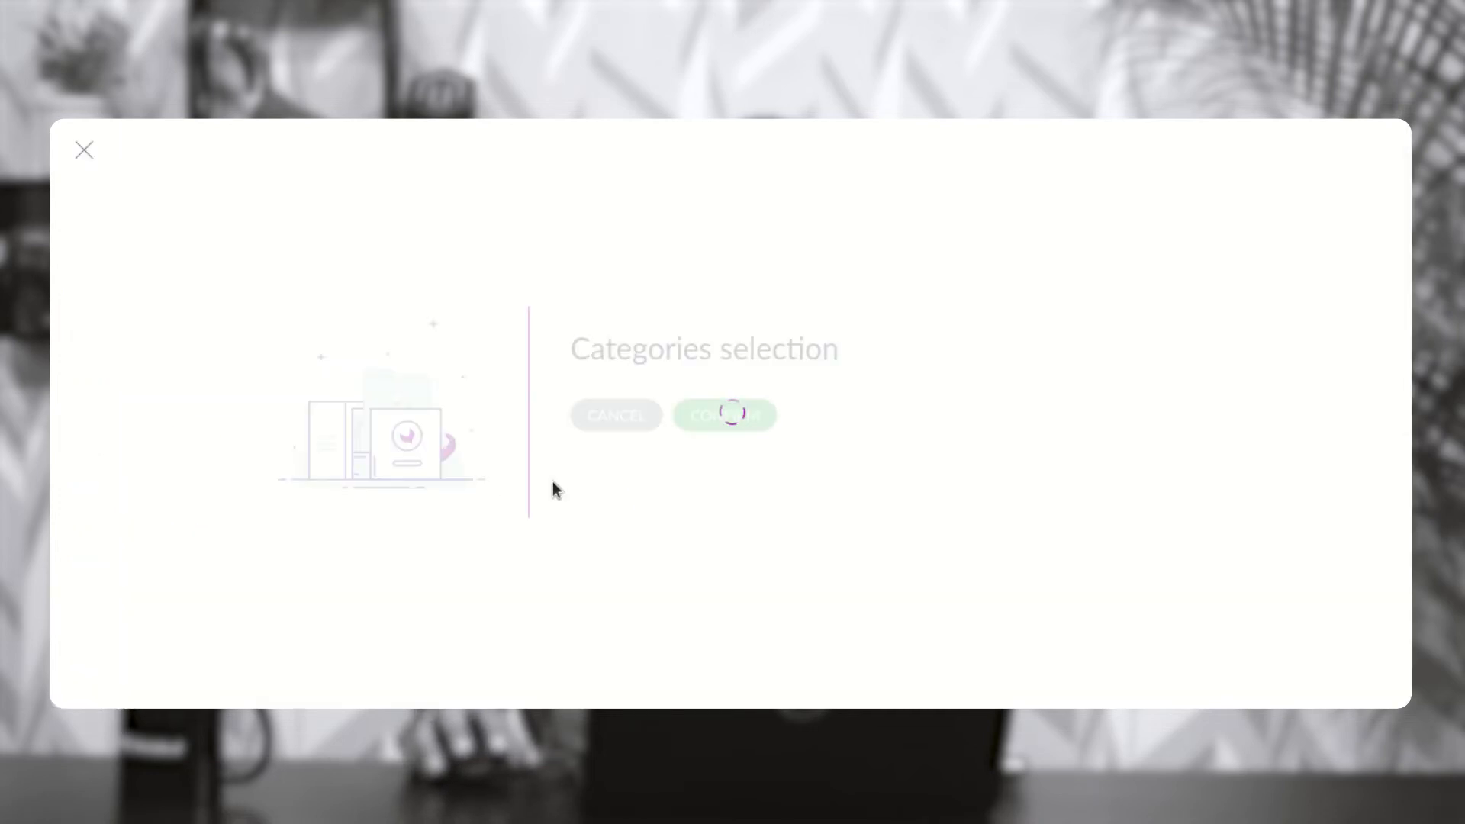
{"action": "scroll", "coordinate": [615, 550], "scroll_direction": "down", "scroll_amount": 1}
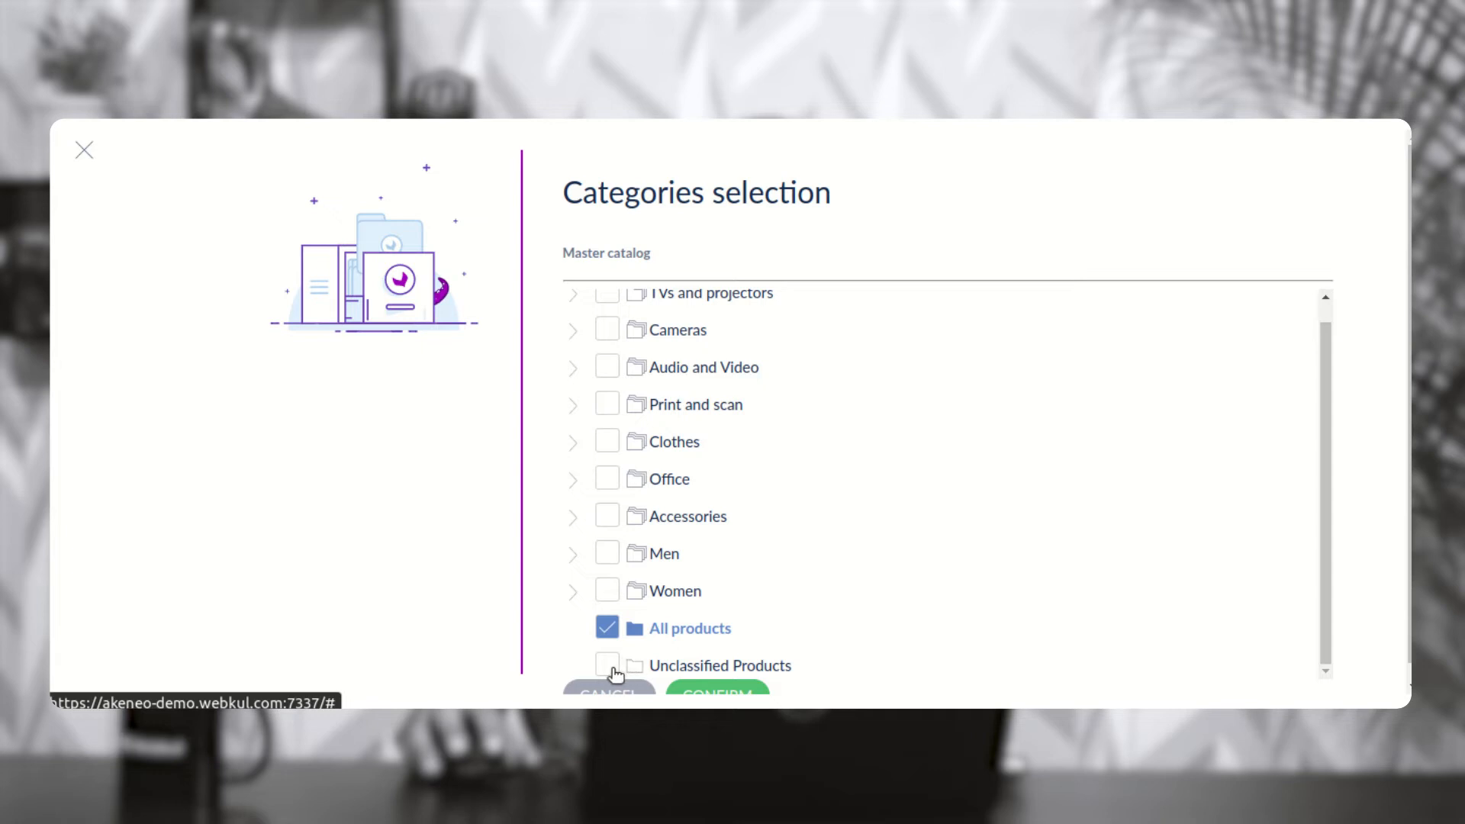
{"action": "left_click", "coordinate": [606, 668]}
{"action": "scroll", "coordinate": [717, 682], "scroll_direction": "down", "scroll_amount": 1}
{"action": "left_click", "coordinate": [721, 682]}
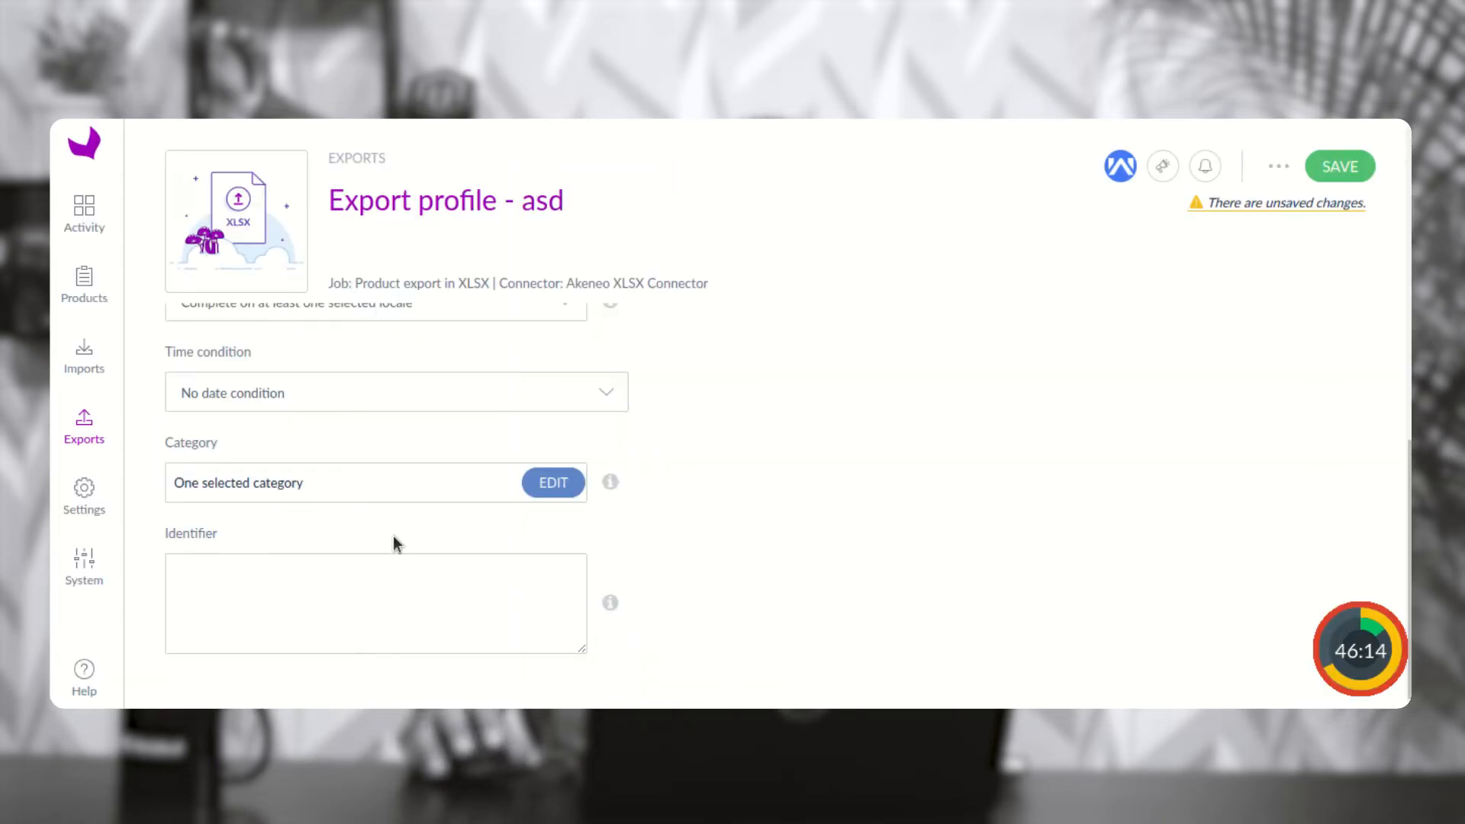
- Add the Name attribute to the profile's product filters
{"action": "scroll", "coordinate": [1202, 520], "scroll_direction": "up", "scroll_amount": 5}
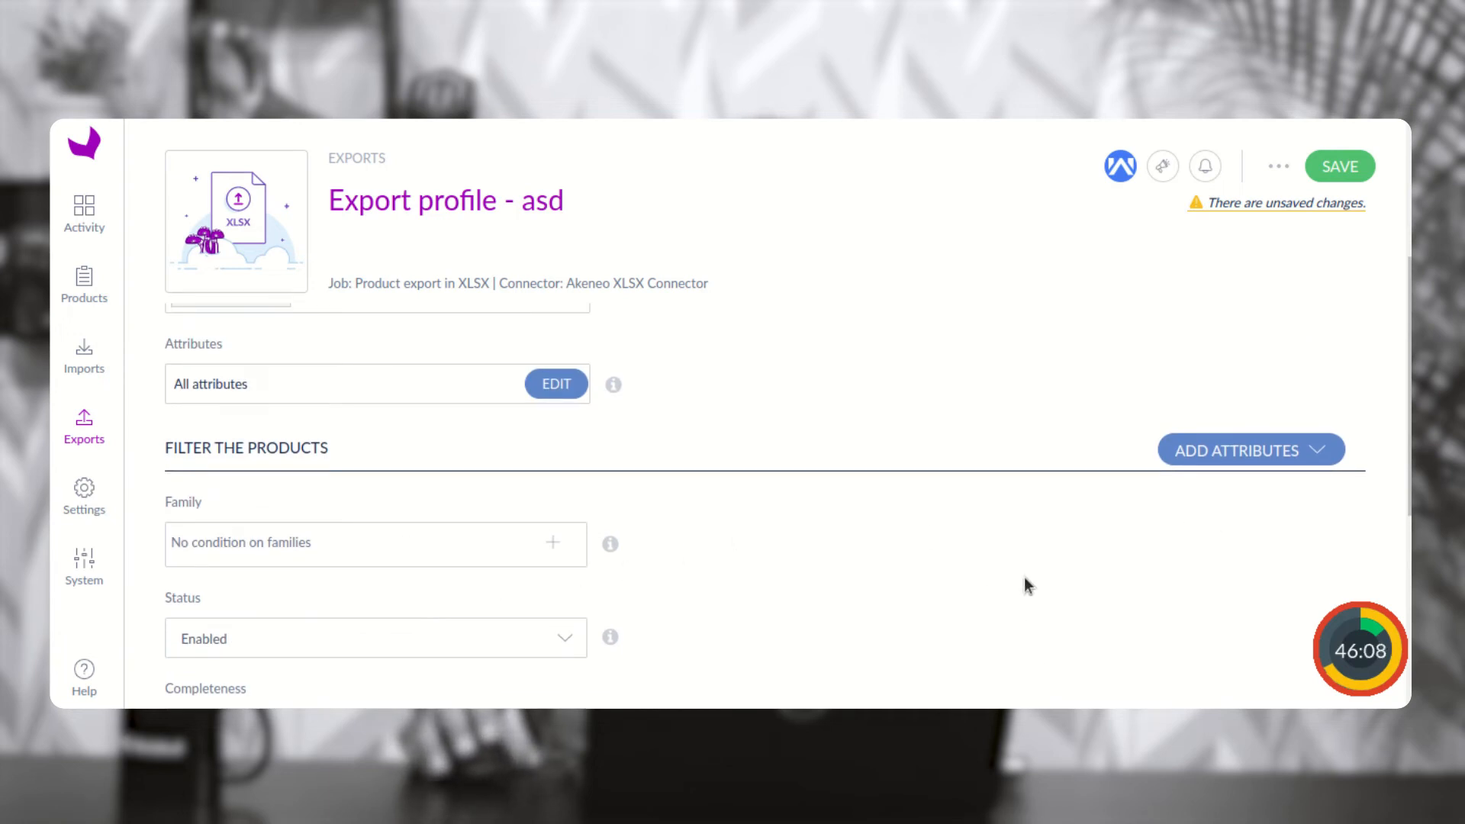
{"action": "left_click", "coordinate": [1238, 454]}
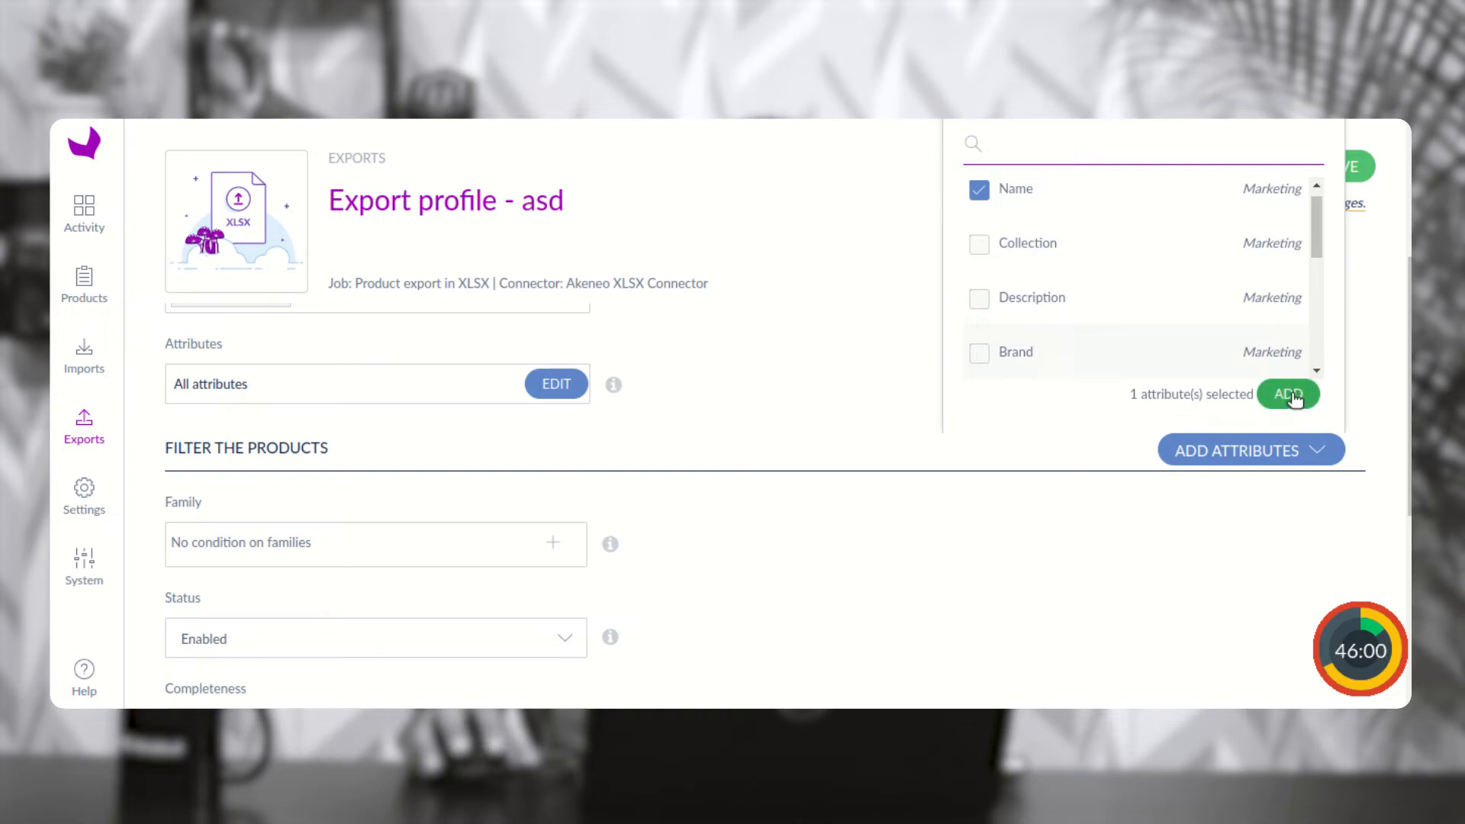
{"action": "left_click", "coordinate": [1291, 394]}
{"action": "scroll", "coordinate": [974, 533], "scroll_direction": "down", "scroll_amount": 4}
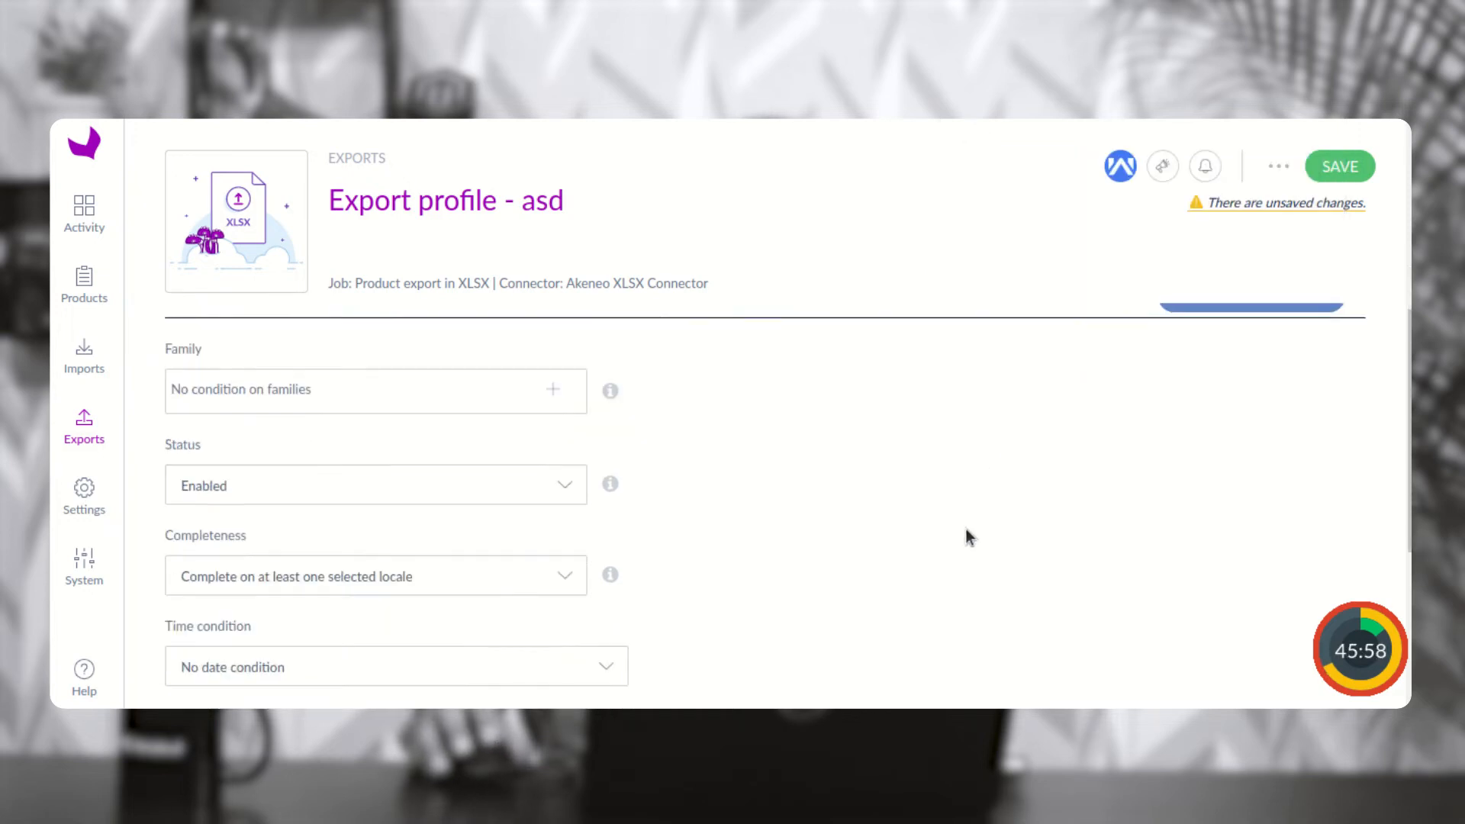
{"action": "scroll", "coordinate": [971, 589], "scroll_direction": "down", "scroll_amount": 2}
- Filter by name containing T-Shirt Black and identifier 123, and save the asd profile
{"action": "left_click", "coordinate": [446, 520]}
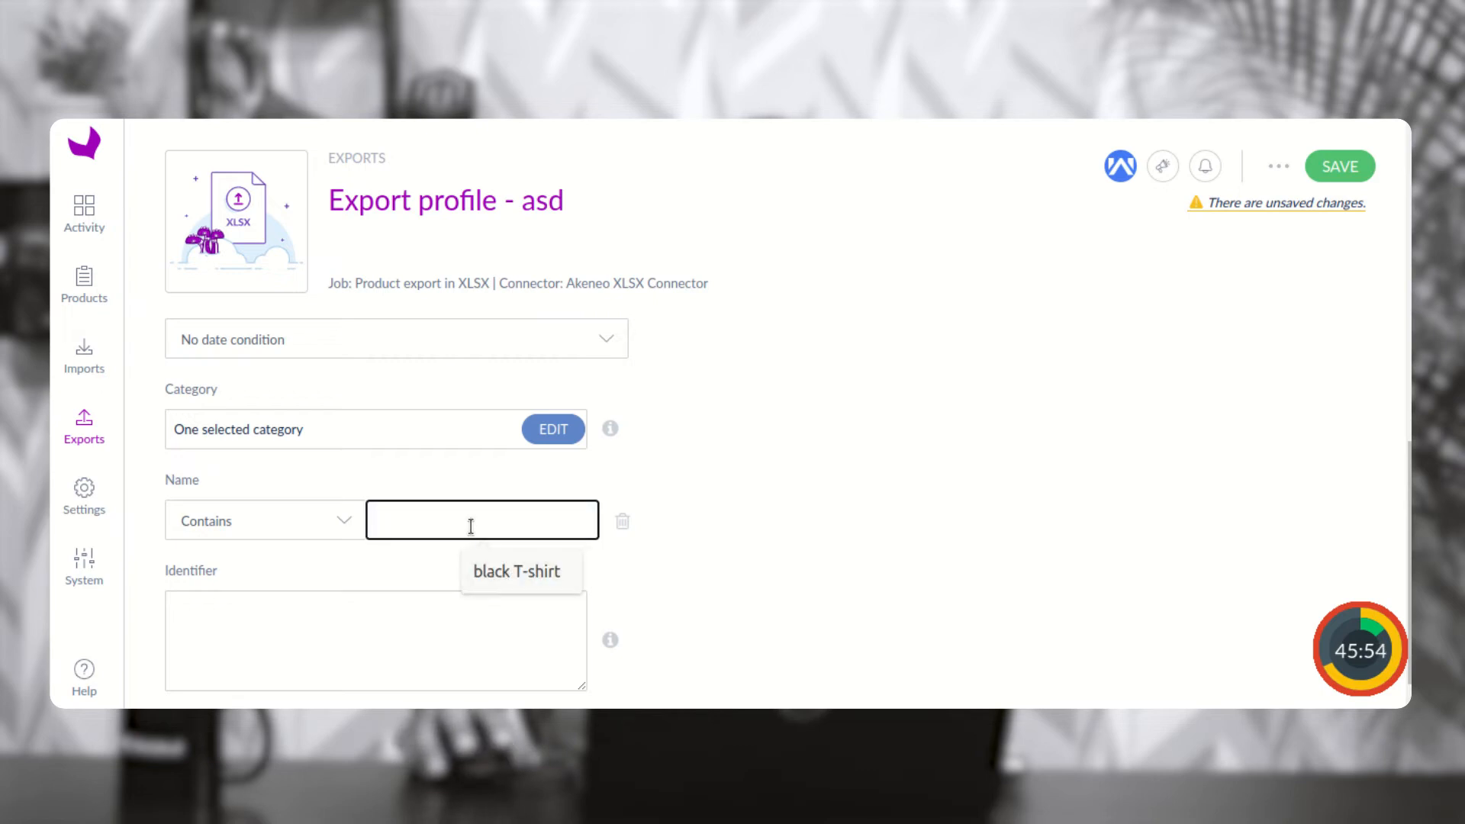
{"action": "type", "text": "T-Shirt Black"}
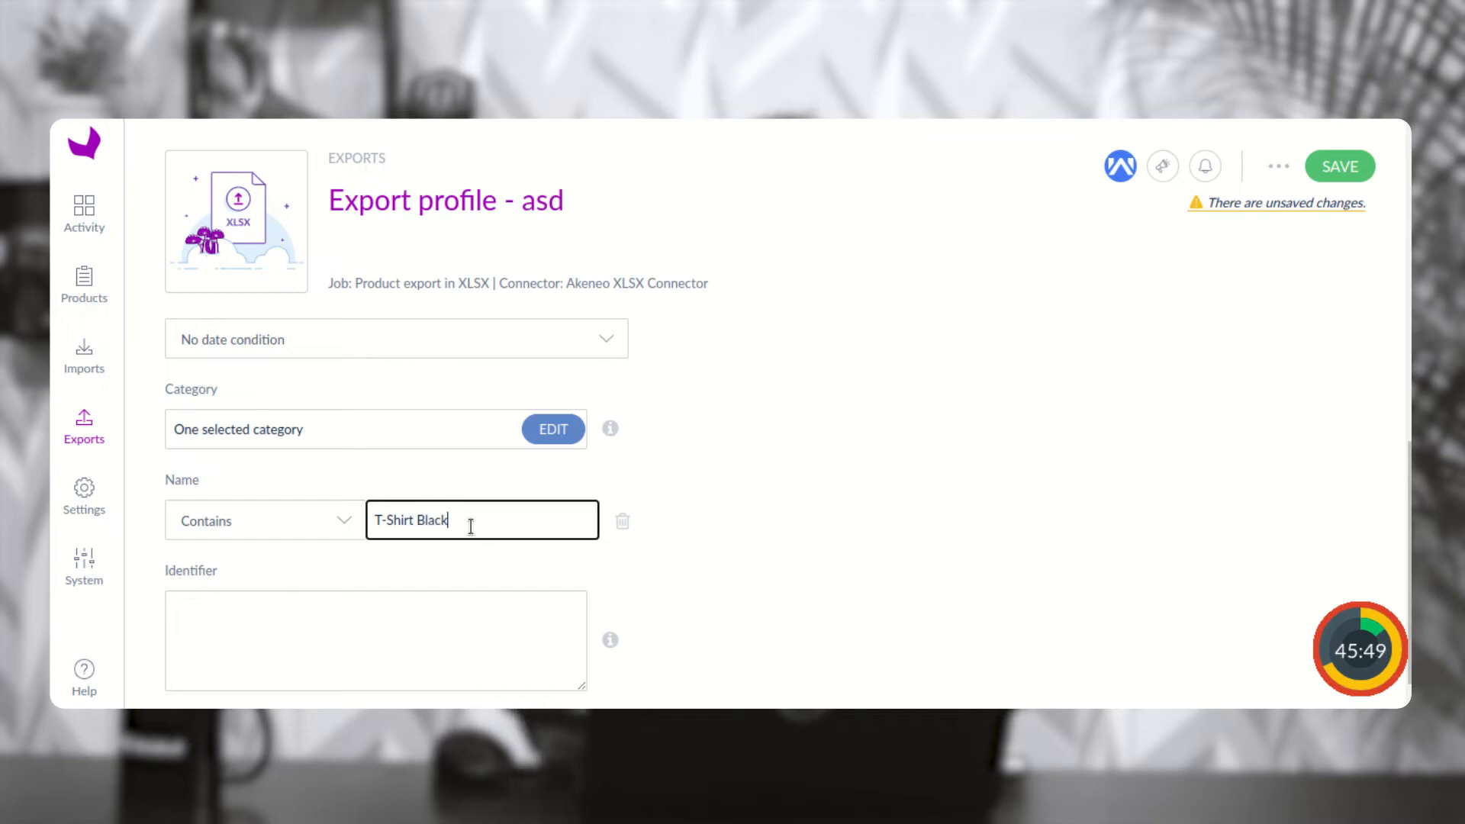
{"action": "left_click", "coordinate": [426, 634]}
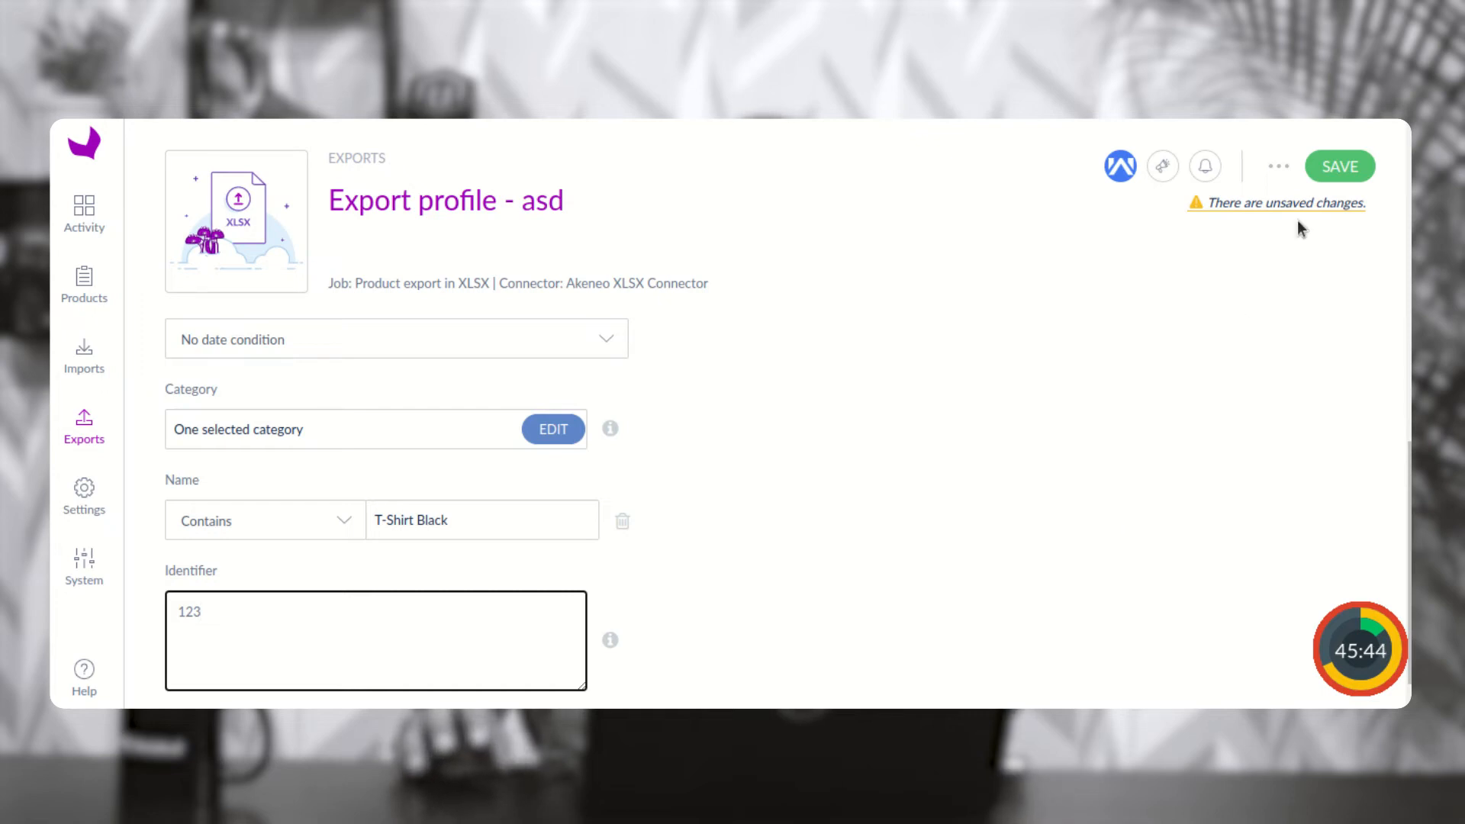
{"action": "left_click", "coordinate": [1340, 172]}
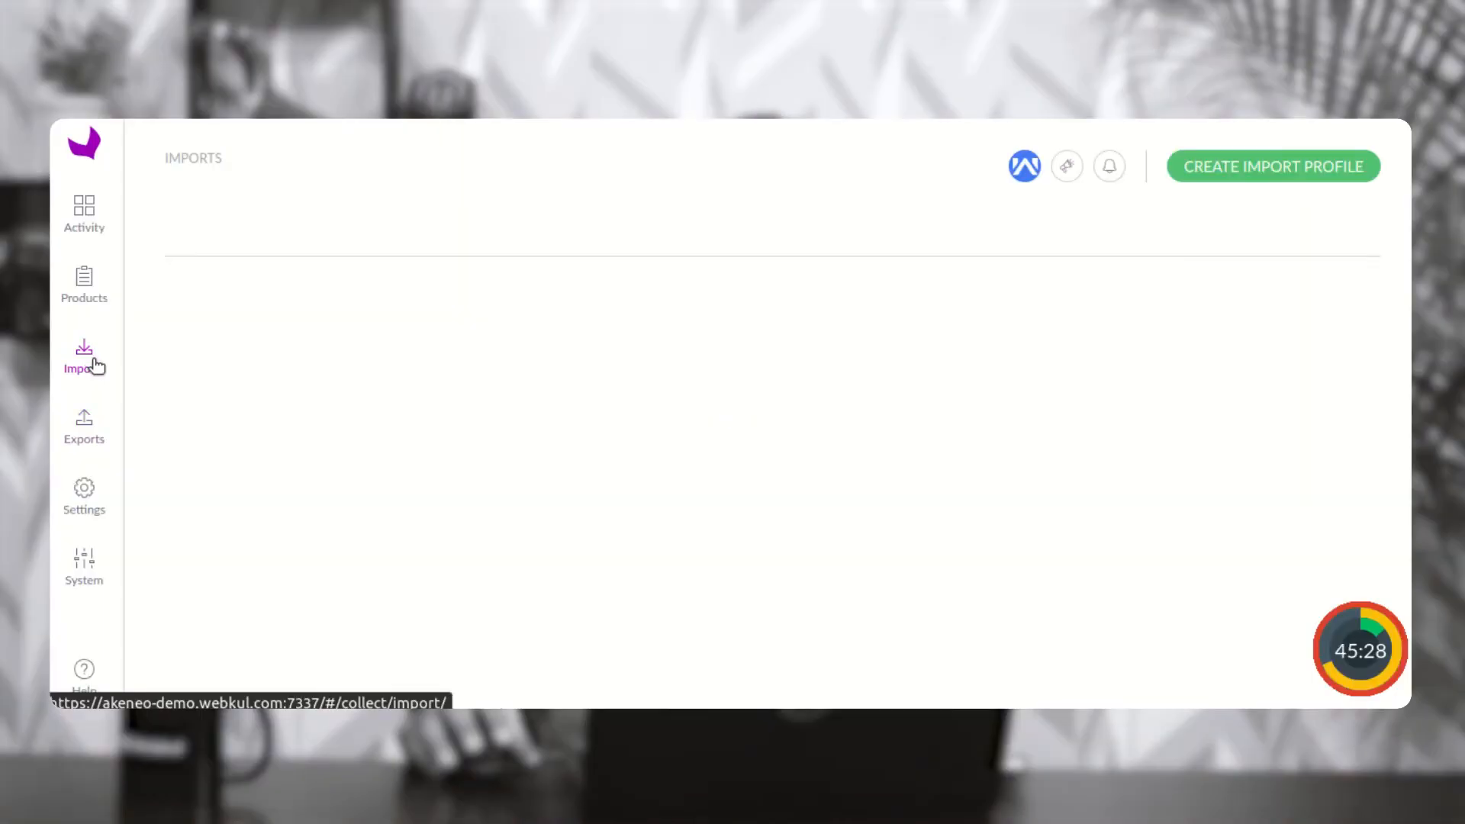
- Return to the list of export profiles and search it for product
{"action": "left_click", "coordinate": [90, 421]}
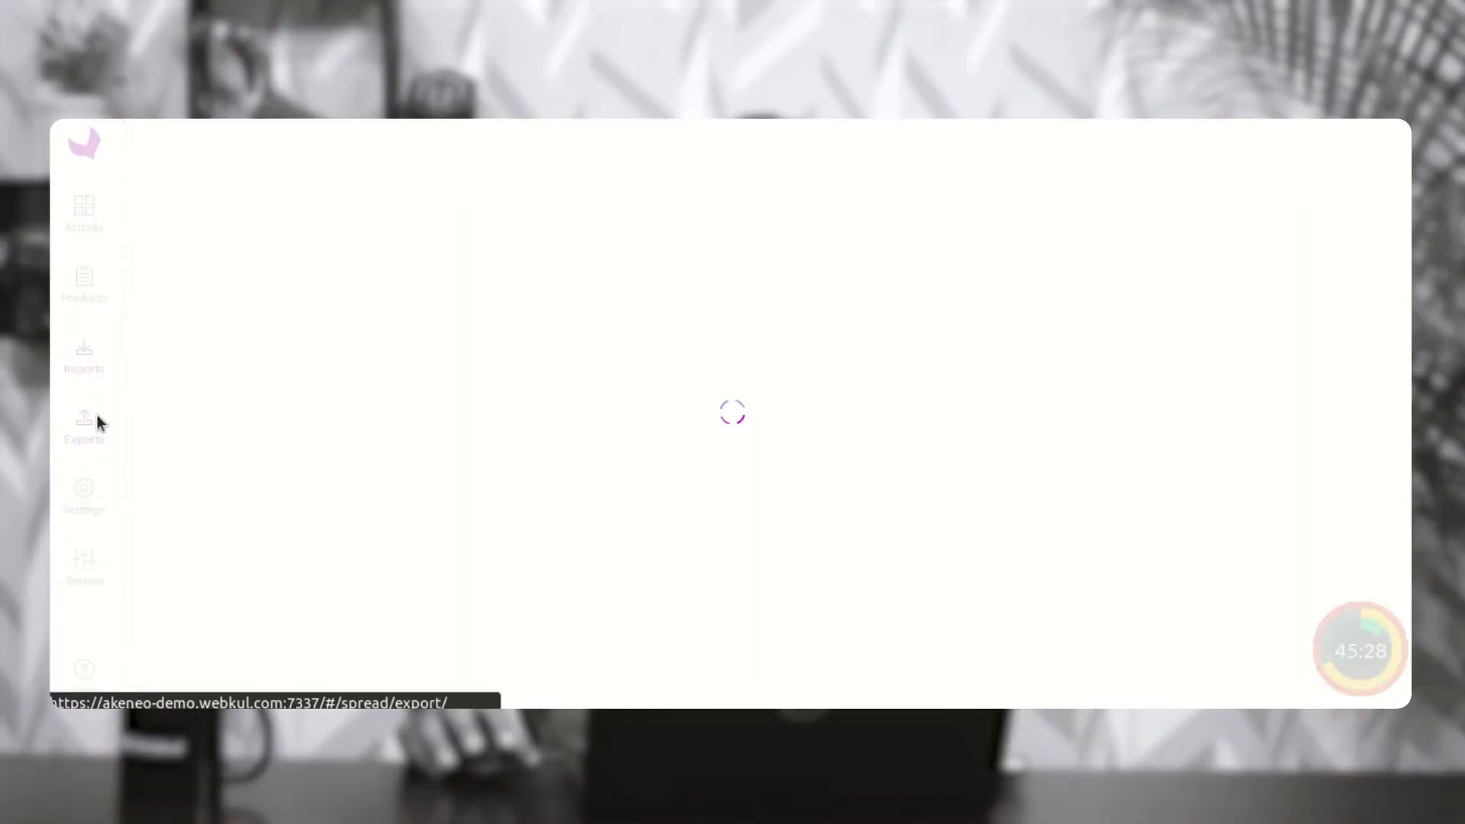
{"action": "left_click", "coordinate": [232, 271]}
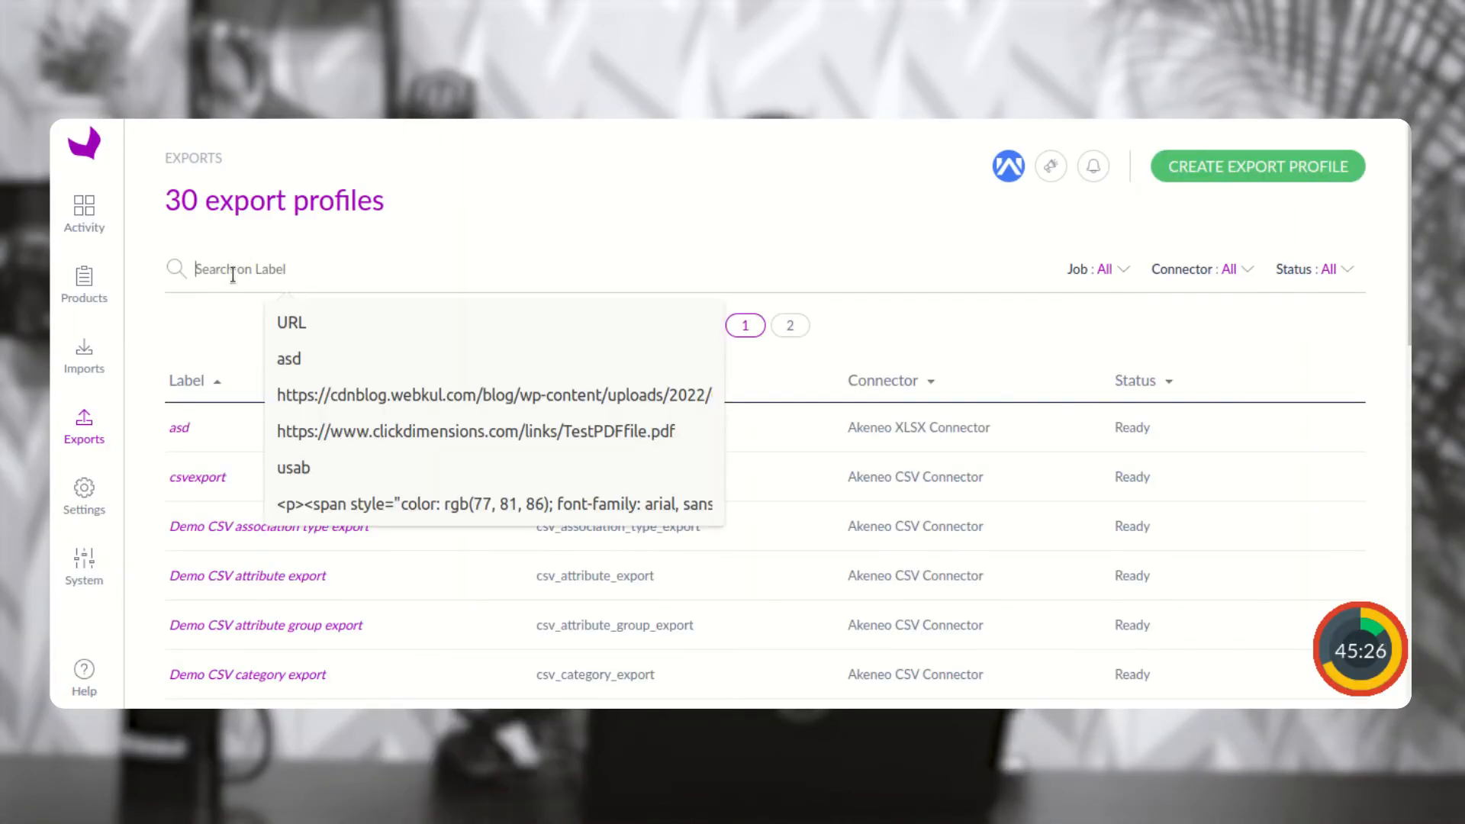
{"action": "type", "text": "product"}
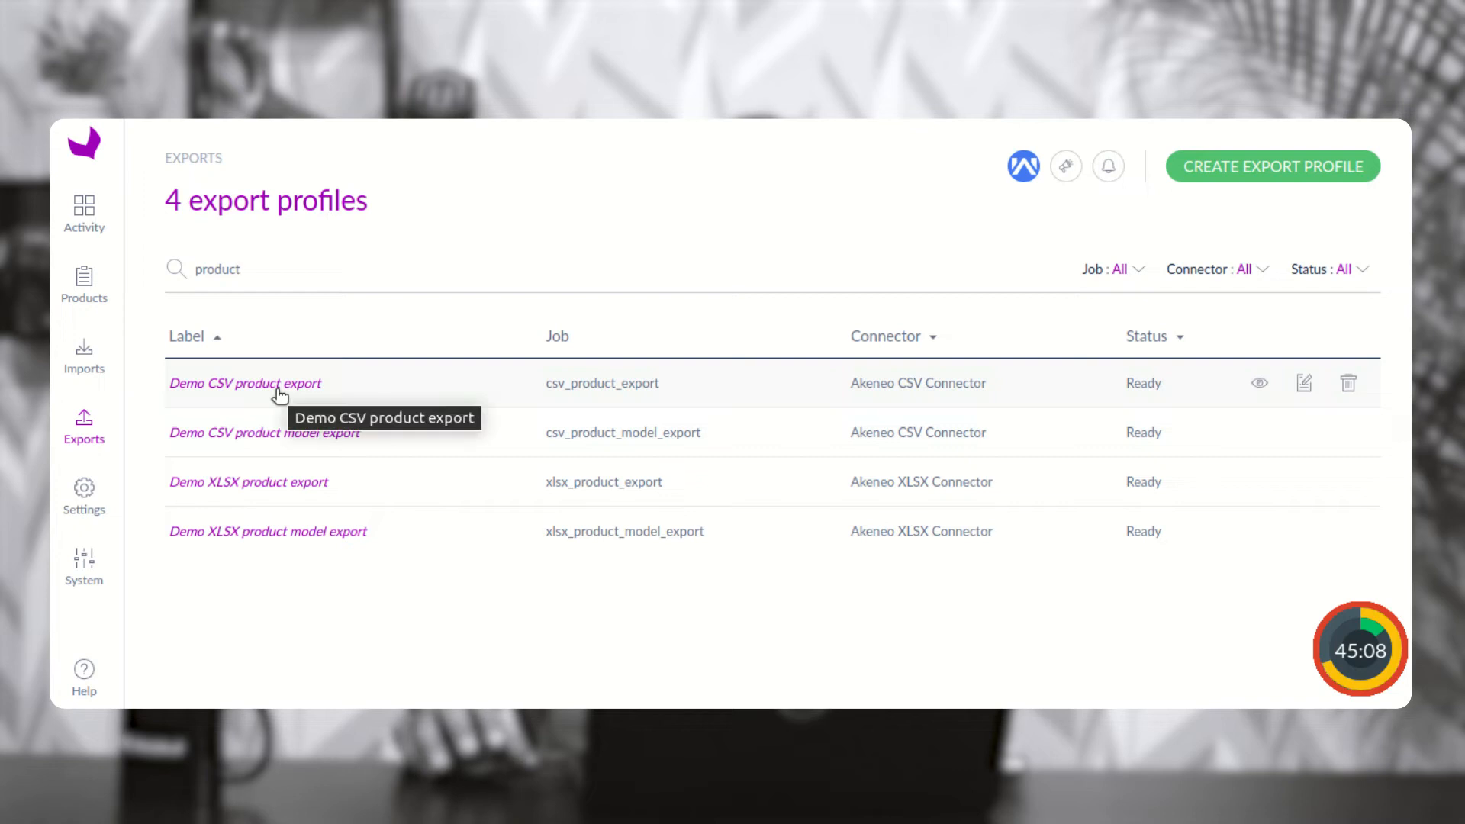
- Open the product list in a new browser tab and copy the label of product 123
{"action": "right_click", "coordinate": [94, 294]}
{"action": "left_click", "coordinate": [155, 305]}
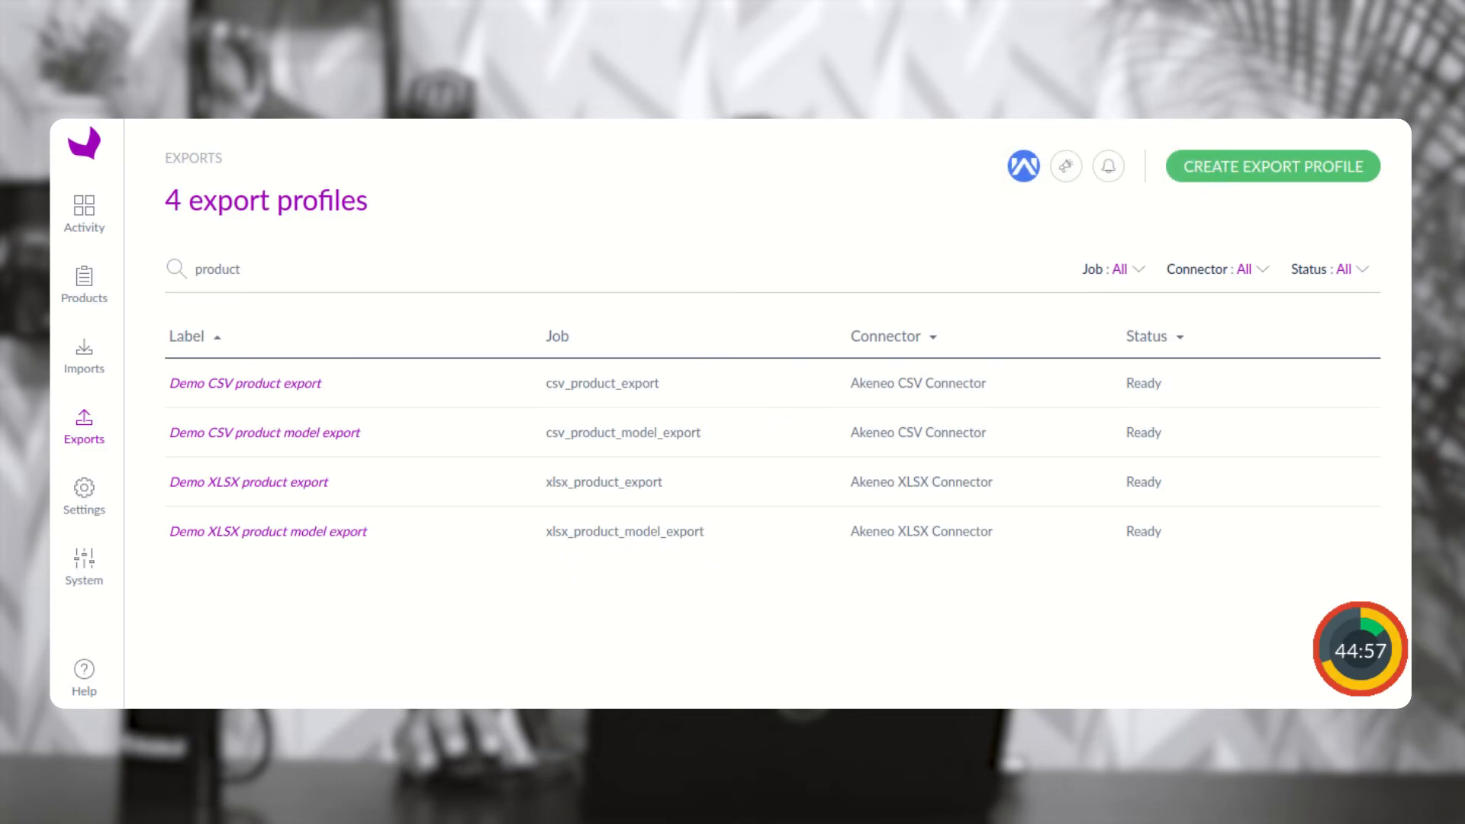
{"action": "key", "text": "ctrl+Tab"}
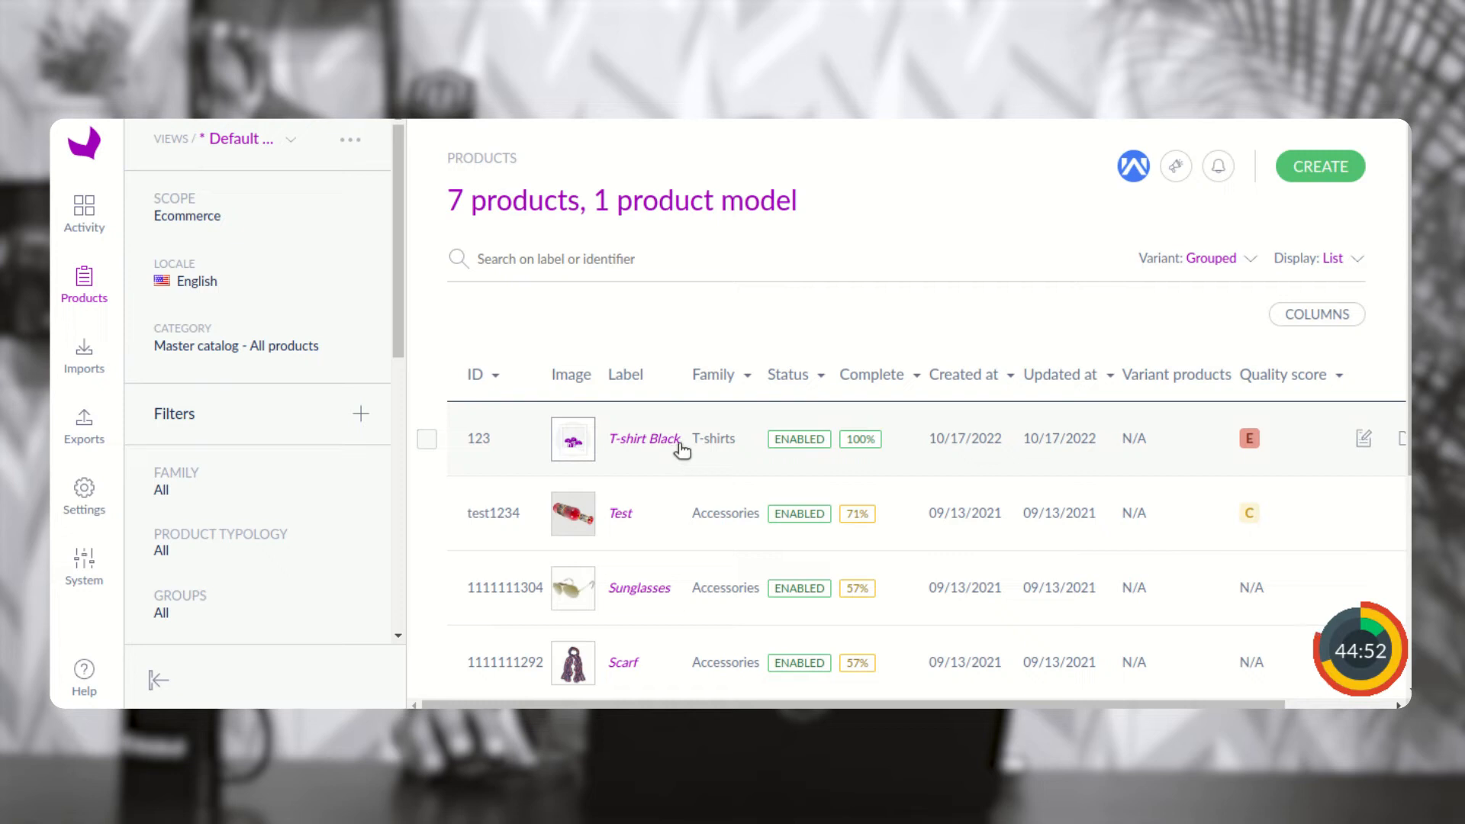
{"action": "left_click_drag", "start_coordinate": [680, 446], "coordinate": [615, 447]}
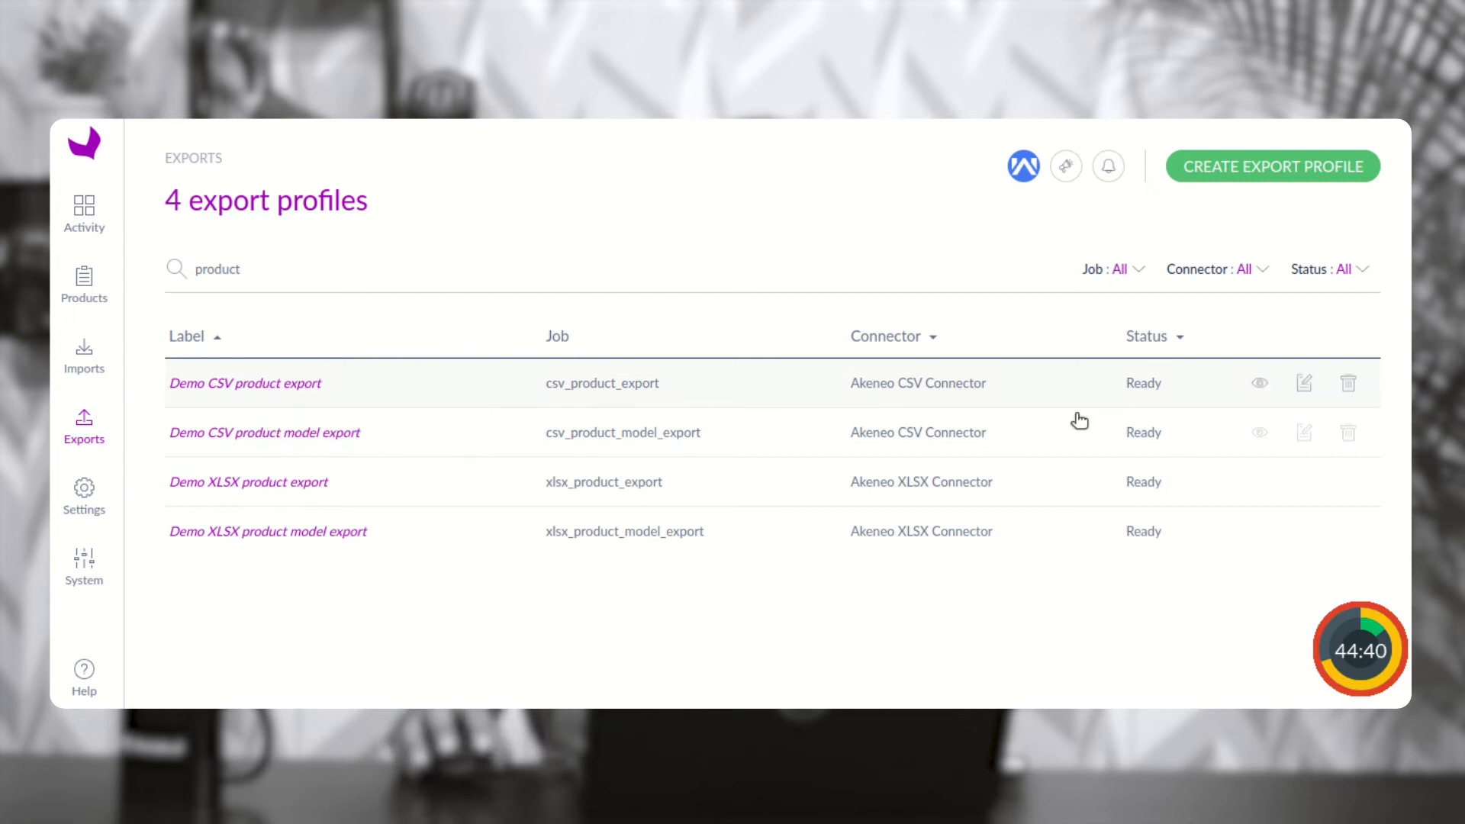
- Open the Demo CSV product export profile for editing and check the file path in its global settings
{"action": "left_click", "coordinate": [1309, 384]}
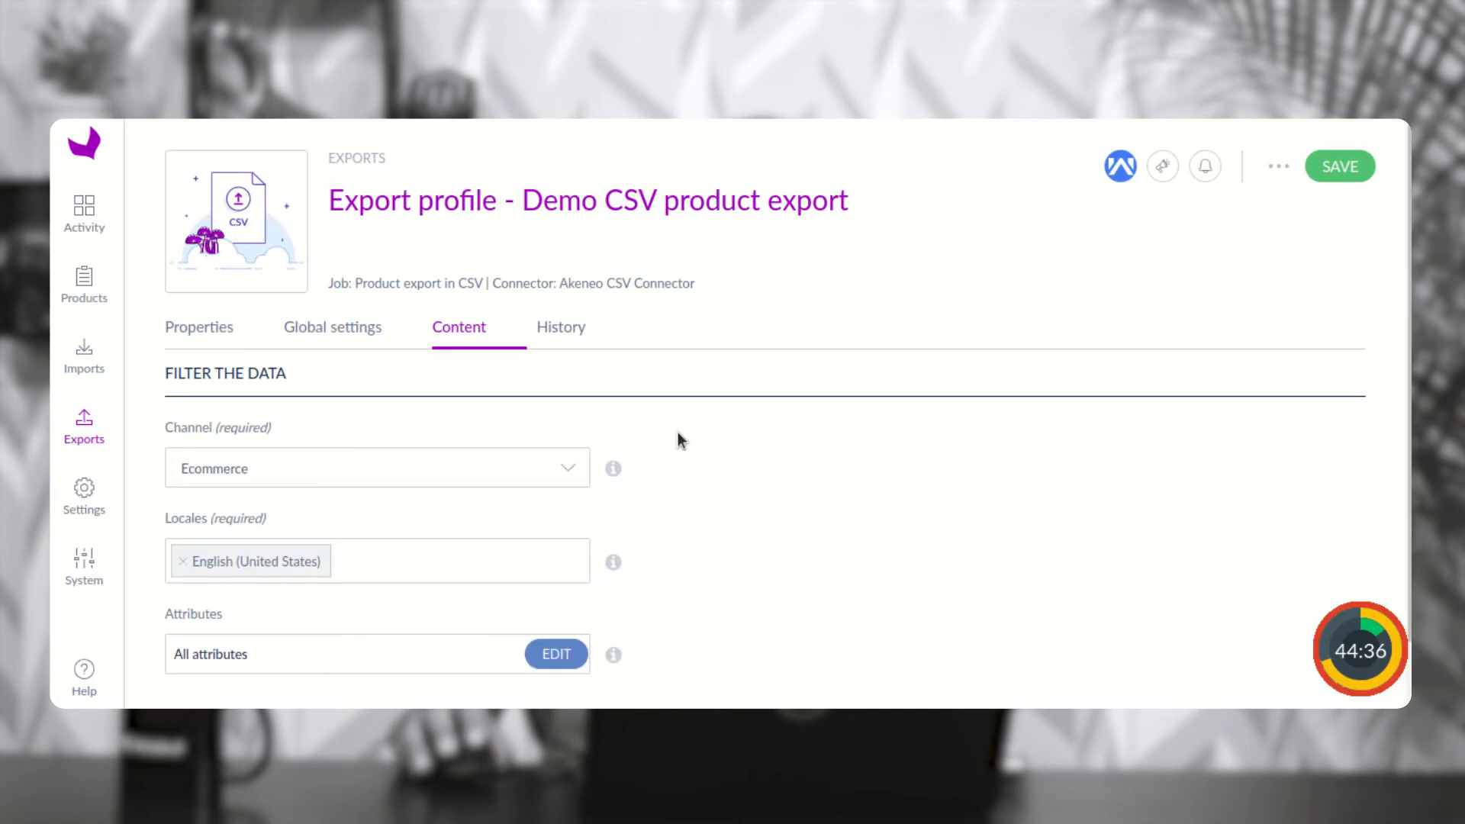
{"action": "left_click", "coordinate": [336, 333]}
{"action": "left_click_drag", "start_coordinate": [424, 421], "coordinate": [170, 407]}
- Examine the Demo CSV product export profile's channel, locales, product filters and selected category
{"action": "left_click", "coordinate": [460, 329]}
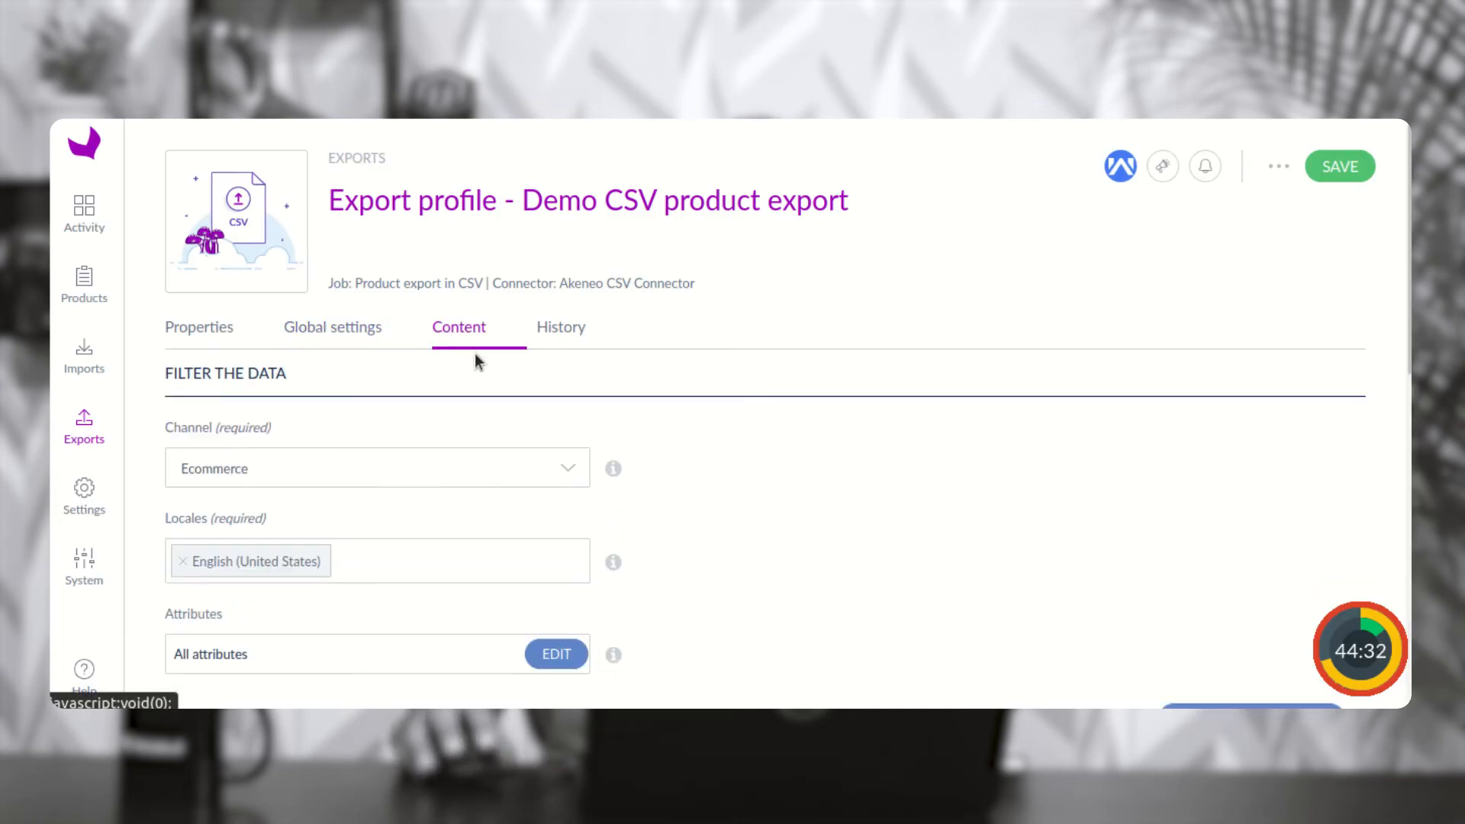
{"action": "scroll", "coordinate": [229, 481], "scroll_direction": "down", "scroll_amount": 5}
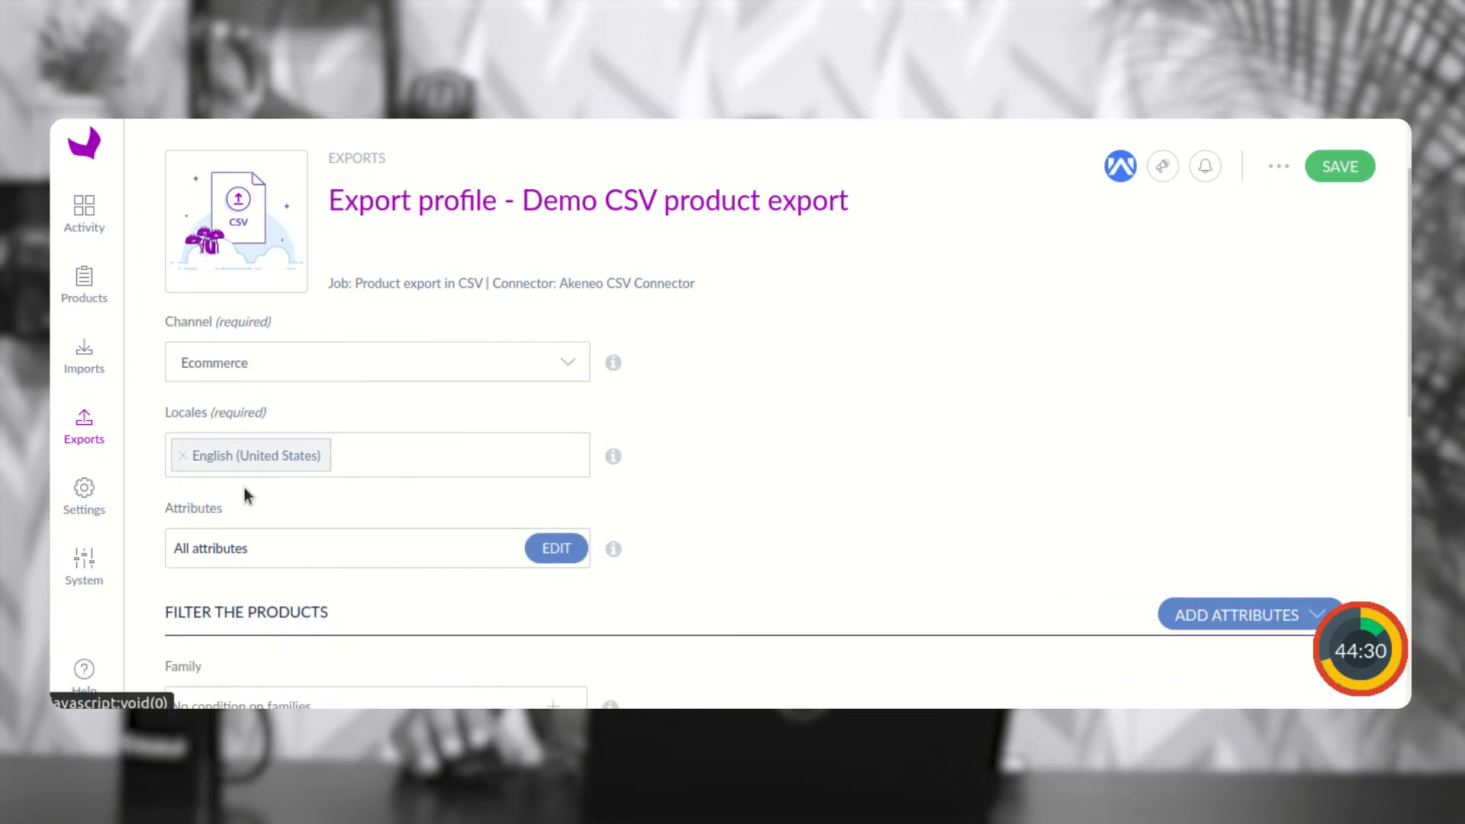
{"action": "scroll", "coordinate": [291, 505], "scroll_direction": "down", "scroll_amount": 1}
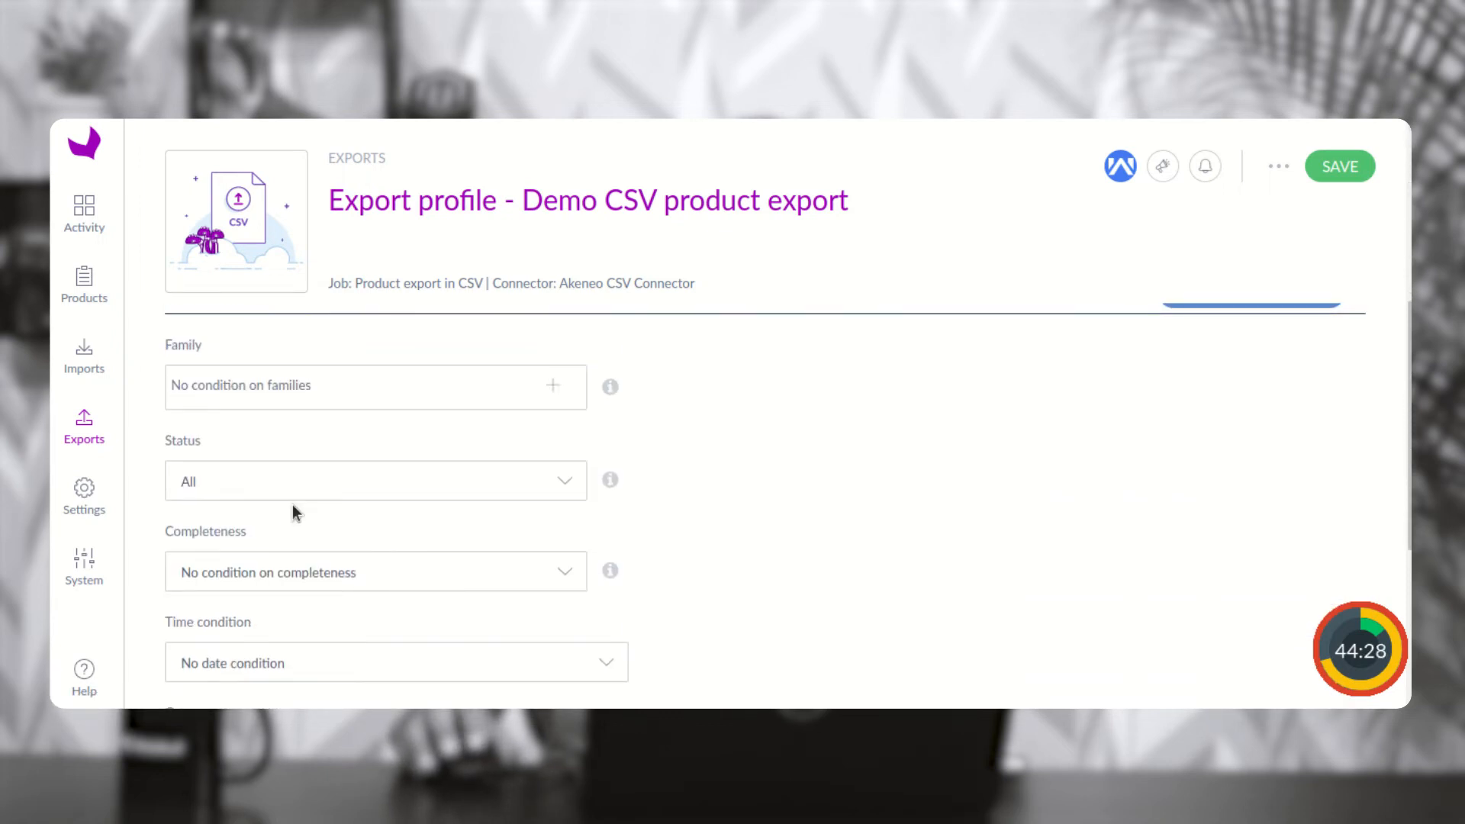
{"action": "scroll", "coordinate": [291, 505], "scroll_direction": "down", "scroll_amount": 2}
{"action": "scroll", "coordinate": [293, 507], "scroll_direction": "down", "scroll_amount": 1}
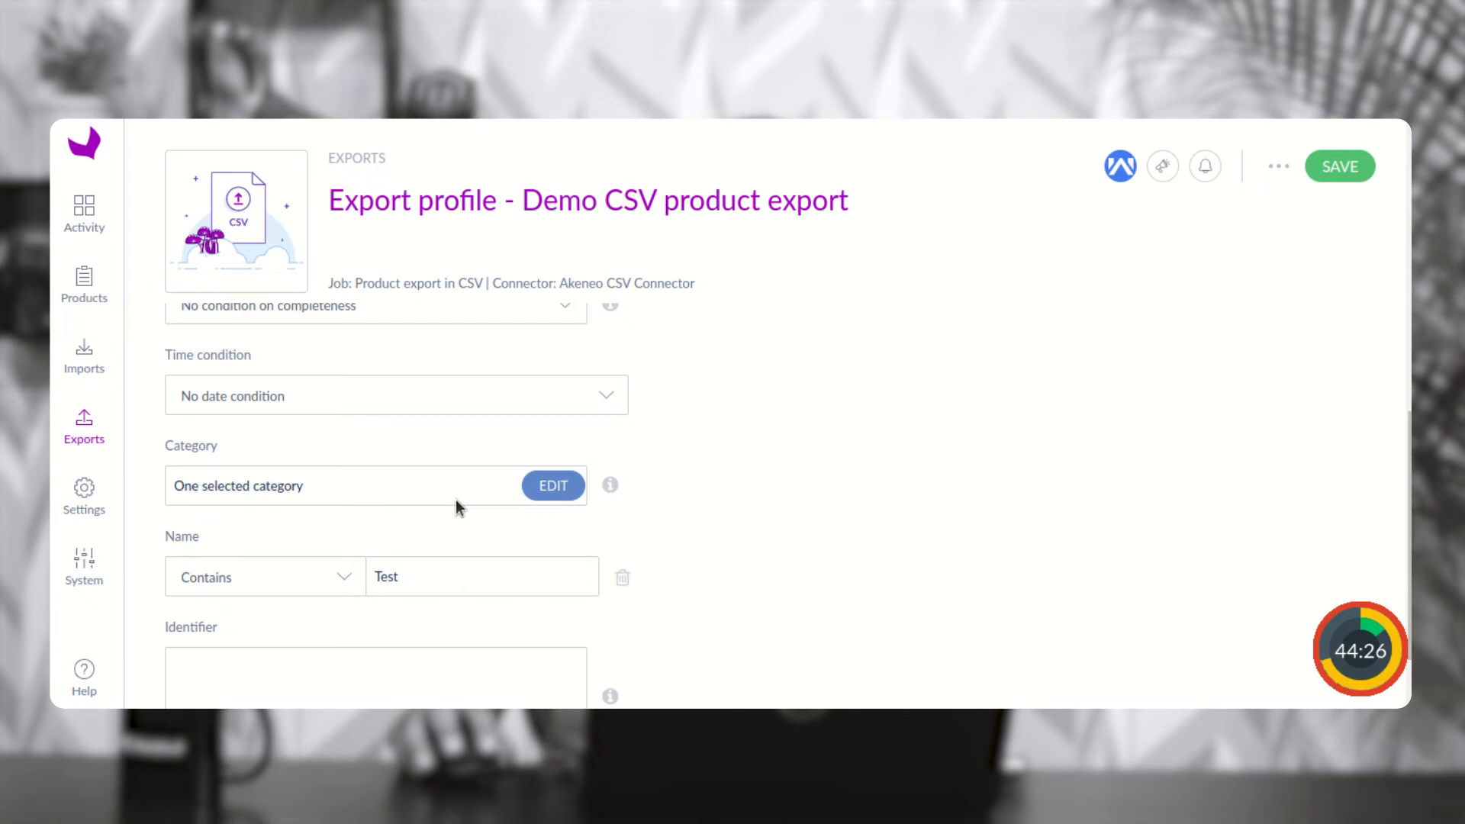
{"action": "left_click", "coordinate": [547, 490]}
{"action": "scroll", "coordinate": [671, 592], "scroll_direction": "down", "scroll_amount": 1}
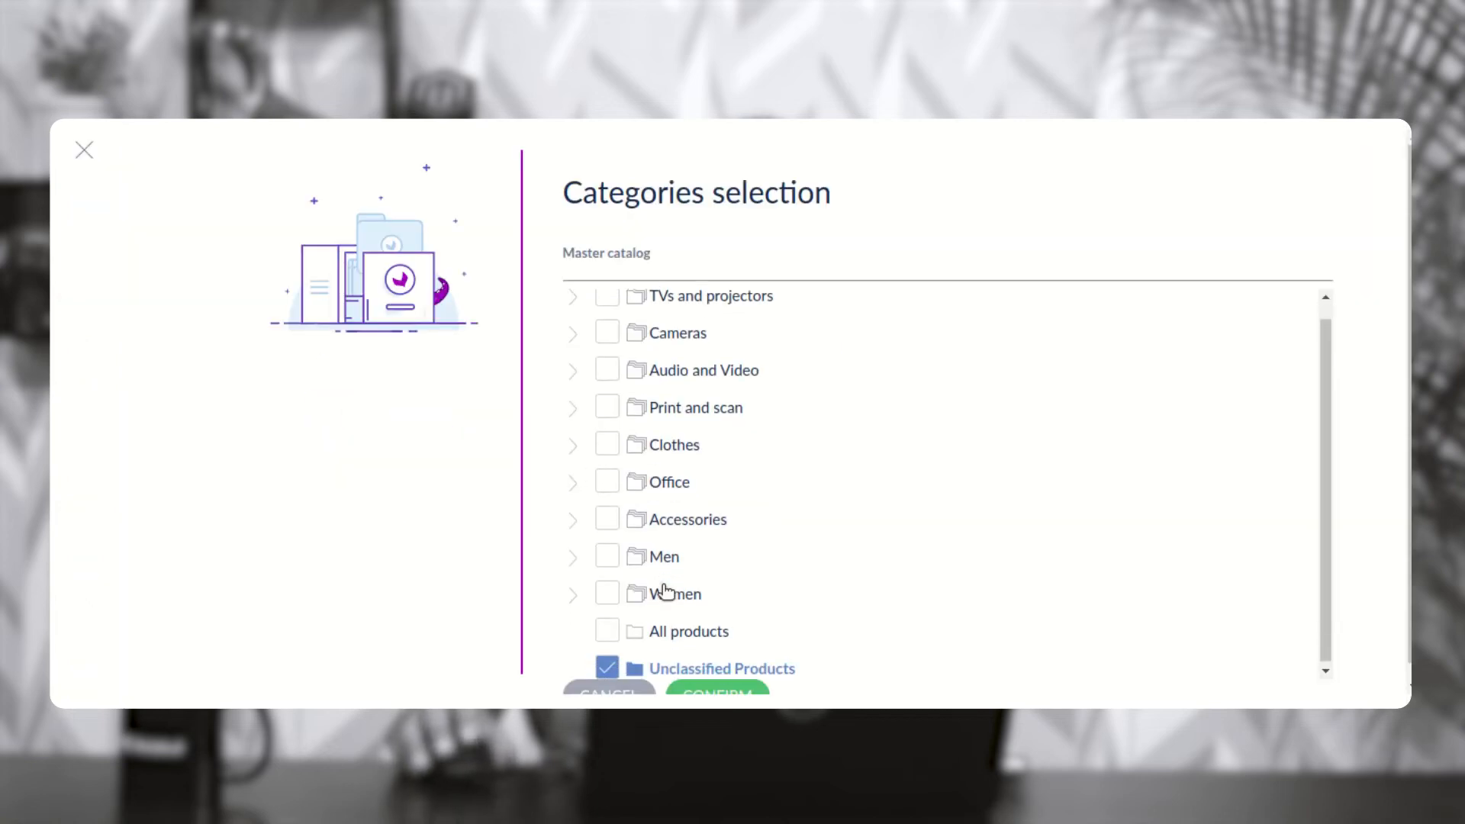
{"action": "left_click", "coordinate": [714, 692]}
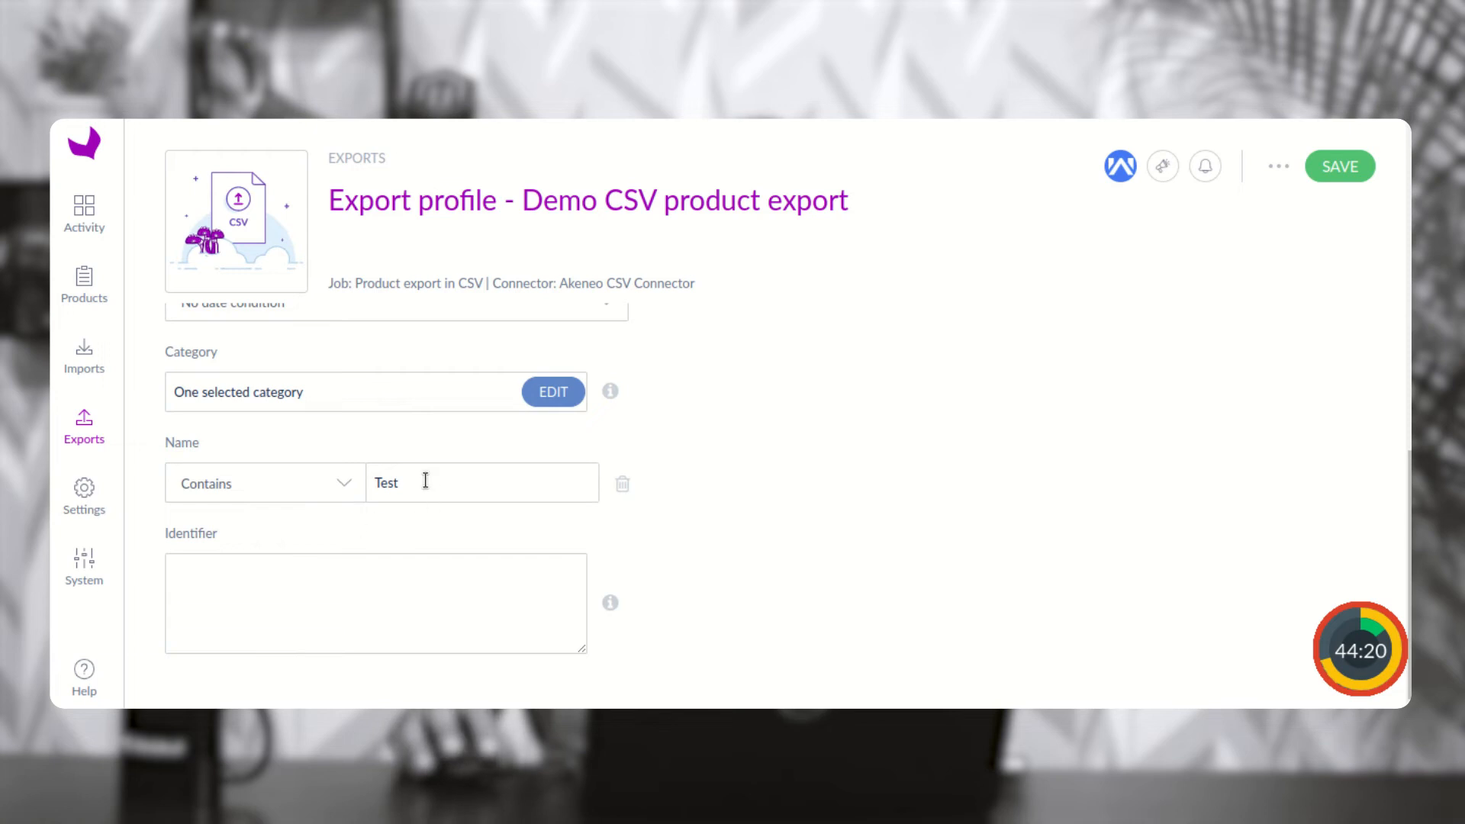
- Set the name filter to contain T-shirt Black and enter 123 as the identifier filter
{"action": "left_click_drag", "start_coordinate": [425, 480], "coordinate": [341, 480]}
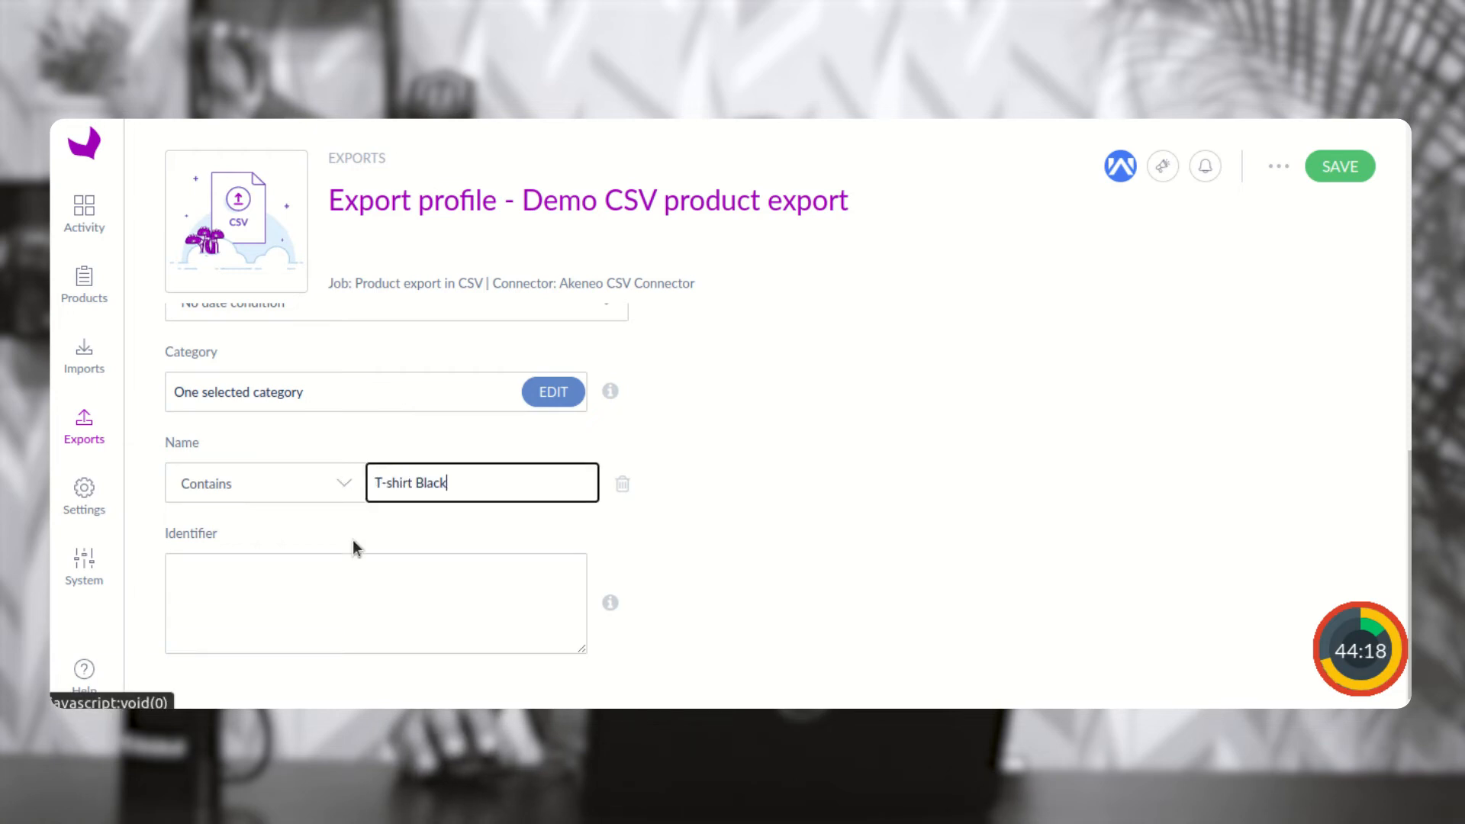
{"action": "left_click", "coordinate": [259, 593]}
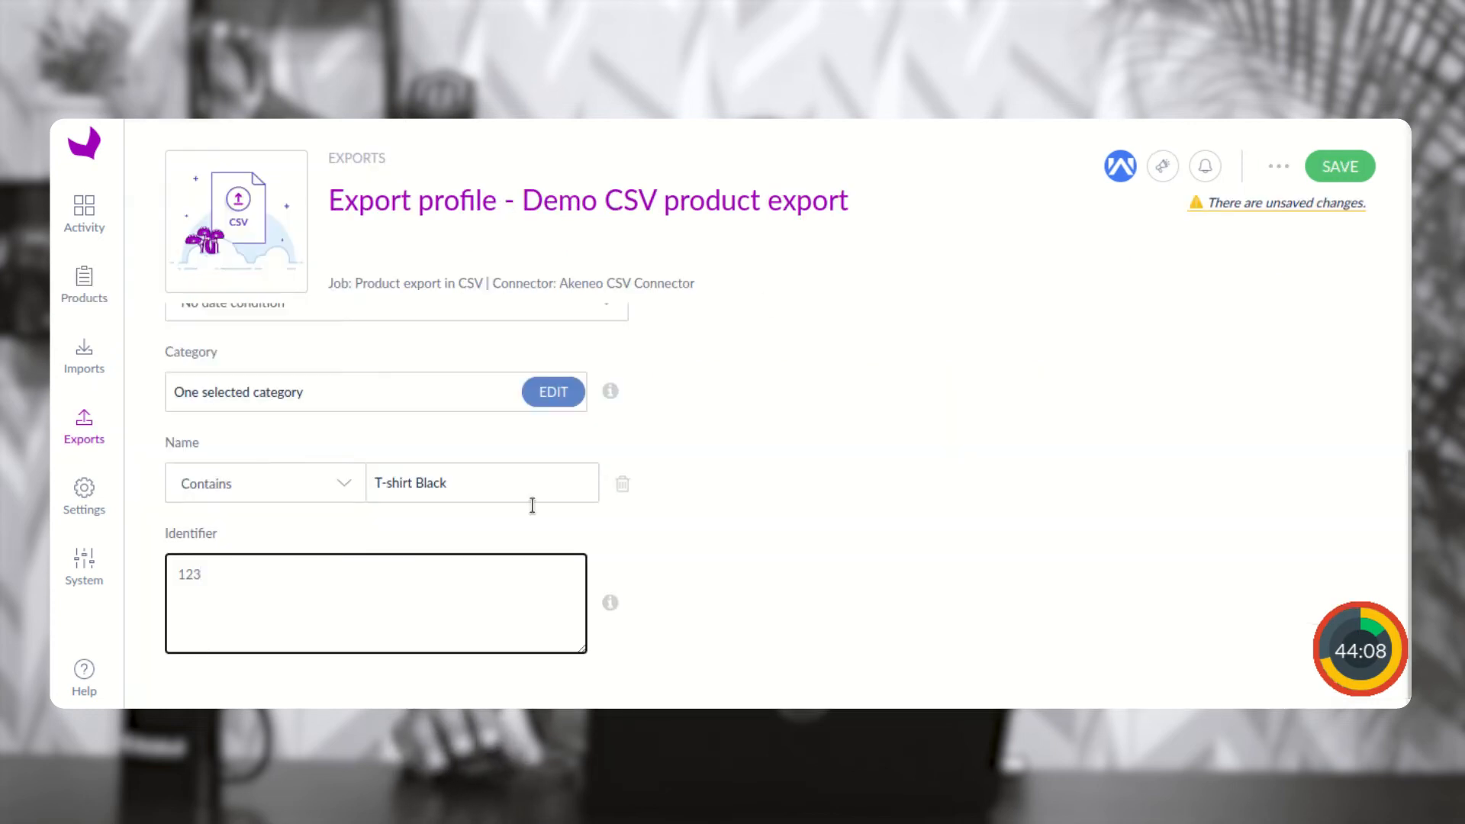
- Save the Demo CSV product export profile and run its export
{"action": "scroll", "coordinate": [1298, 183], "scroll_direction": "up", "scroll_amount": 2}
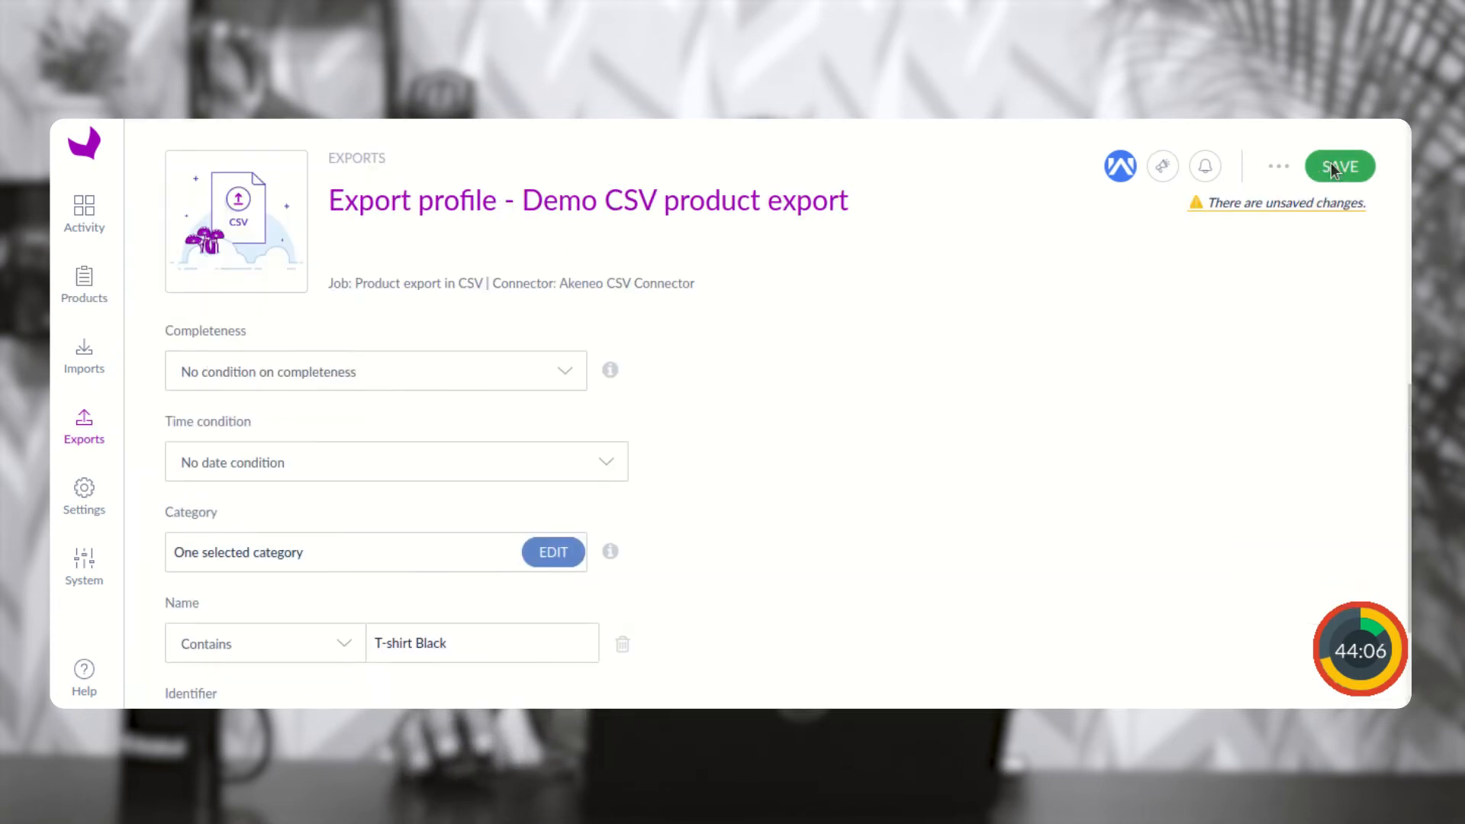
{"action": "left_click", "coordinate": [1330, 166]}
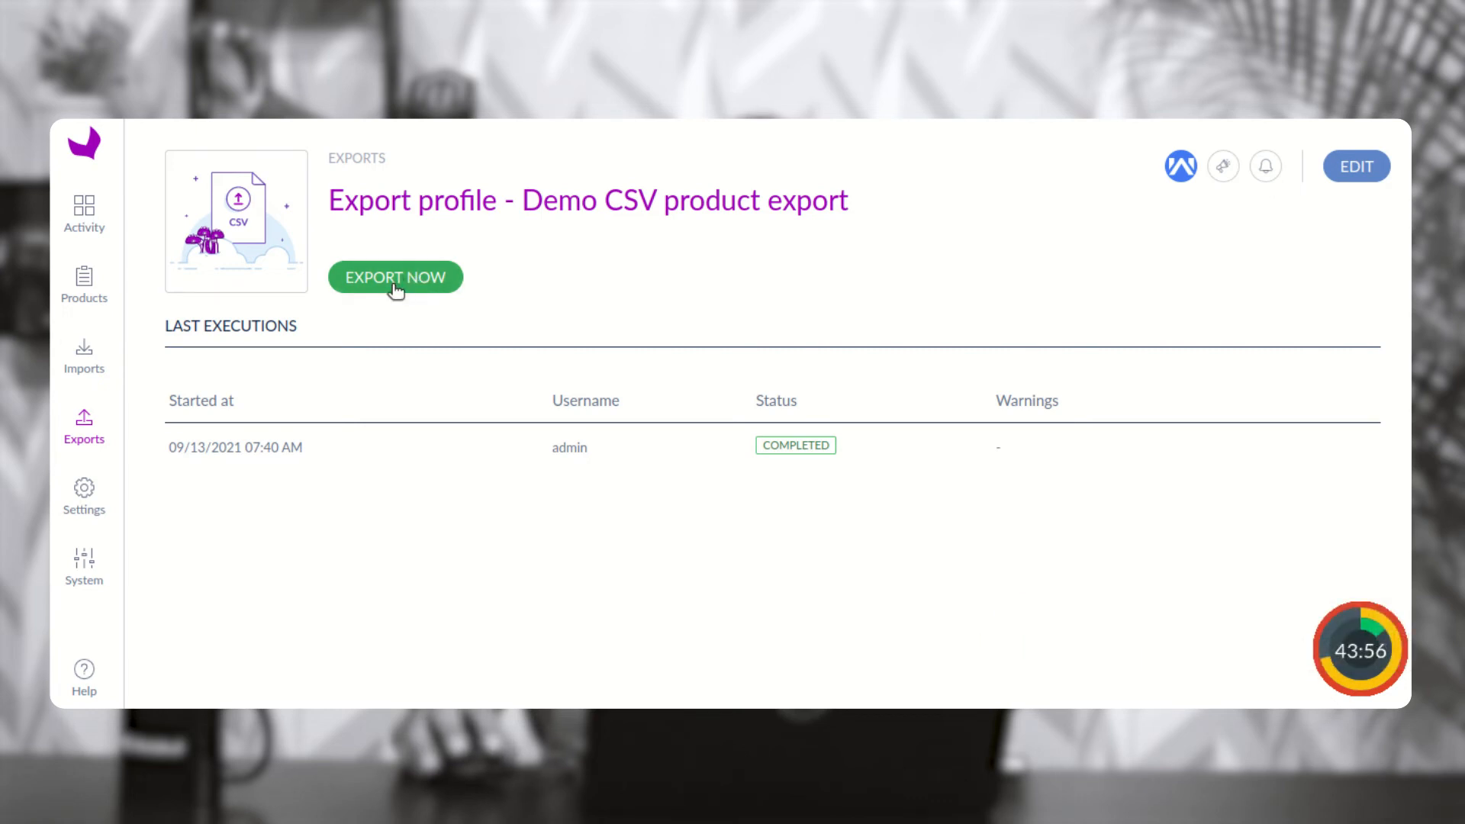
{"action": "left_click", "coordinate": [393, 279]}
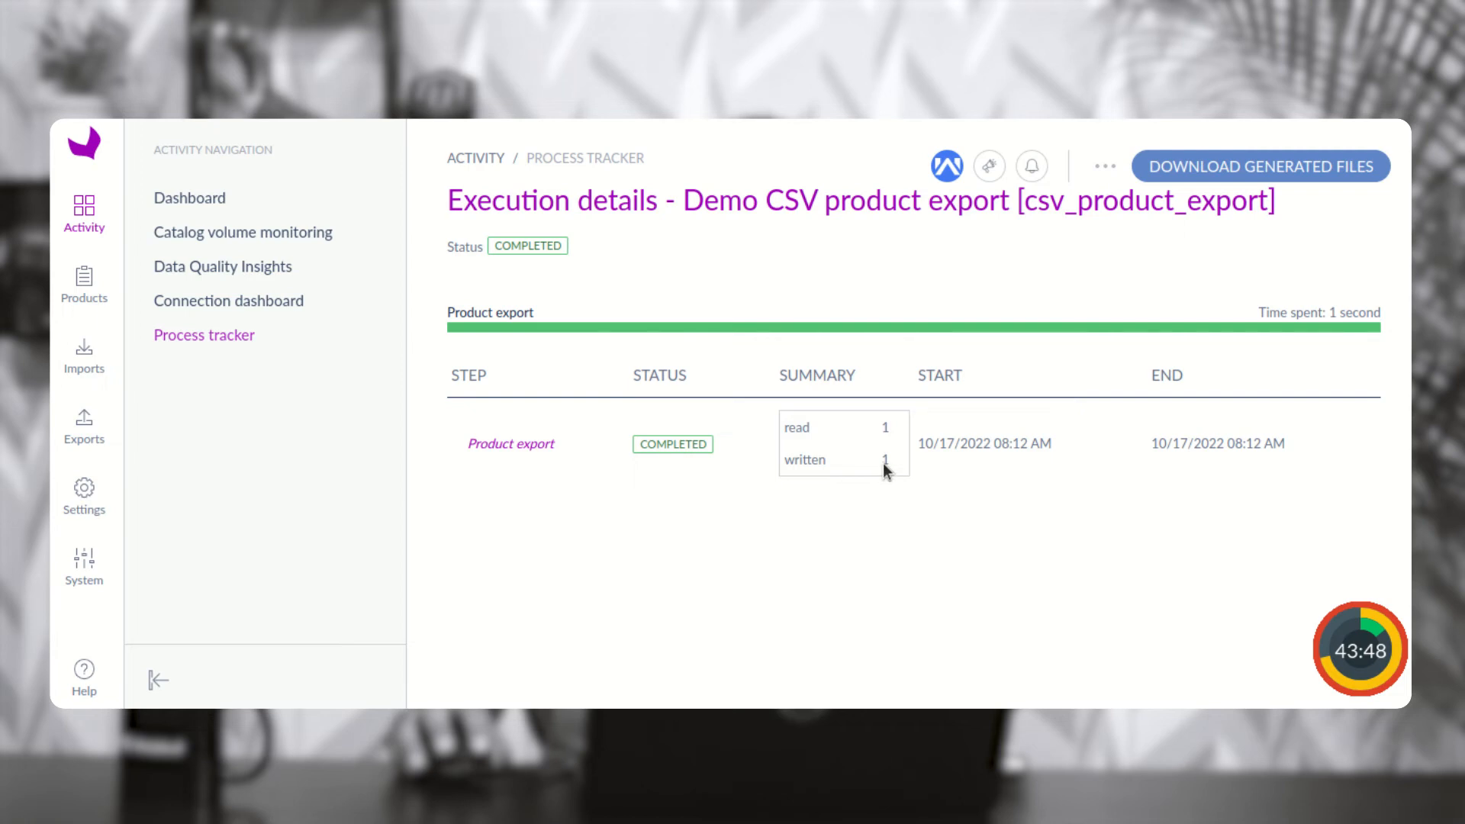
- Download the generated CSV export file and open it in the spreadsheet with the default import options
{"action": "left_click", "coordinate": [1251, 169]}
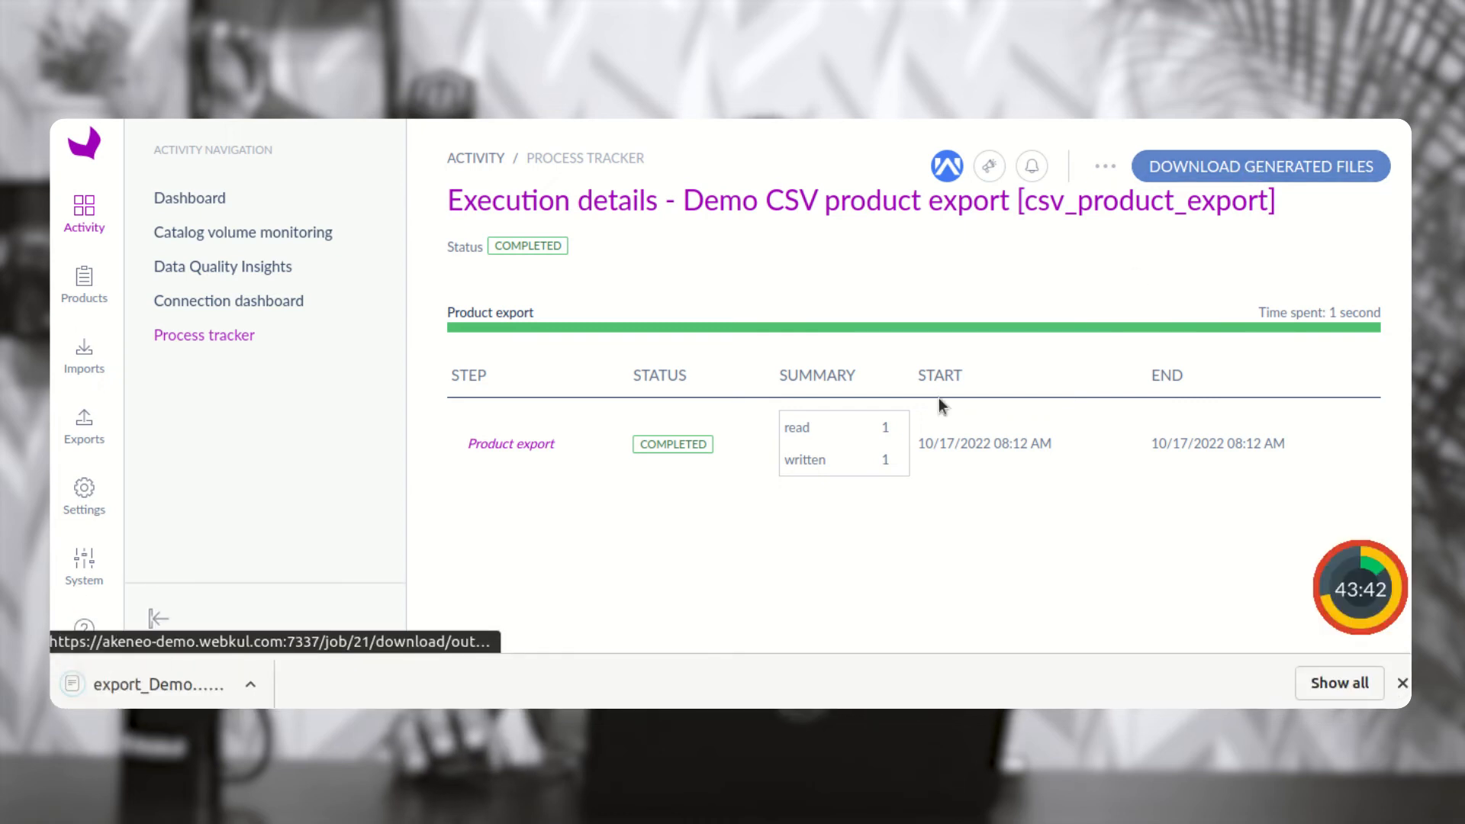
{"action": "left_click", "coordinate": [174, 681]}
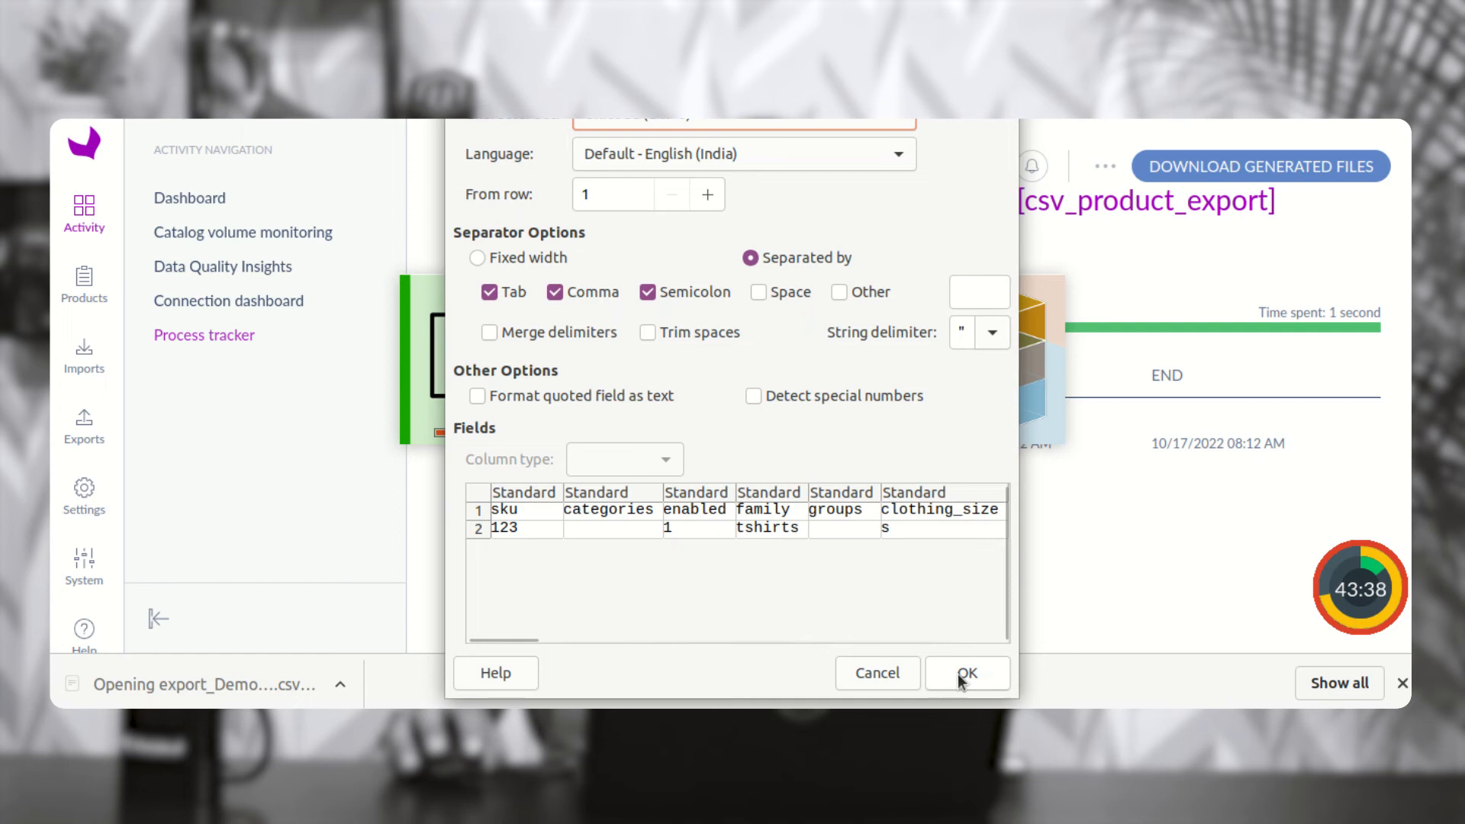
{"action": "left_click", "coordinate": [963, 672]}
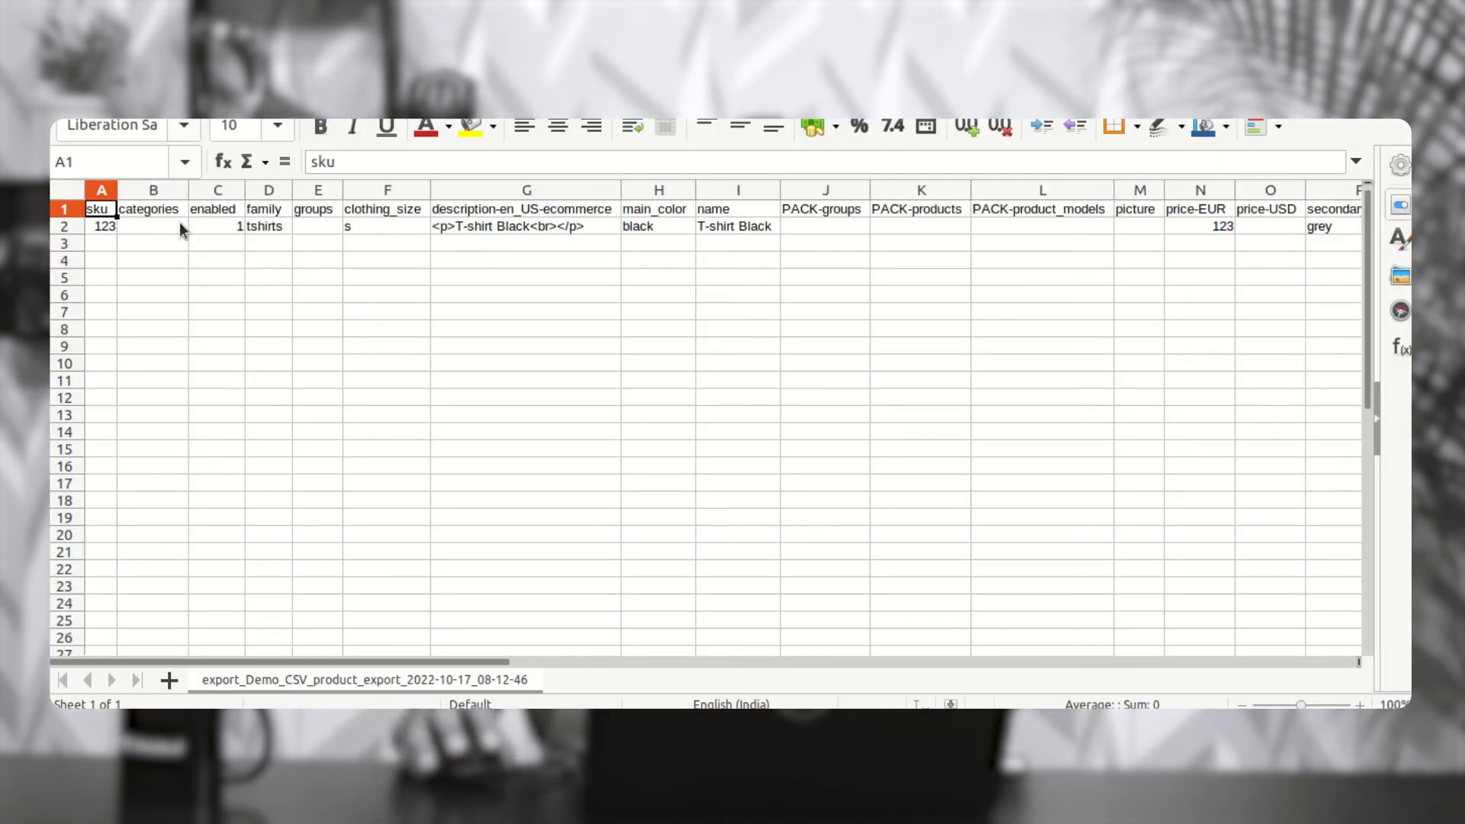
- Examine the exported product's SKU, family, clothing size, description, colour, name, price and category cells in row 2
{"action": "left_click", "coordinate": [107, 227]}
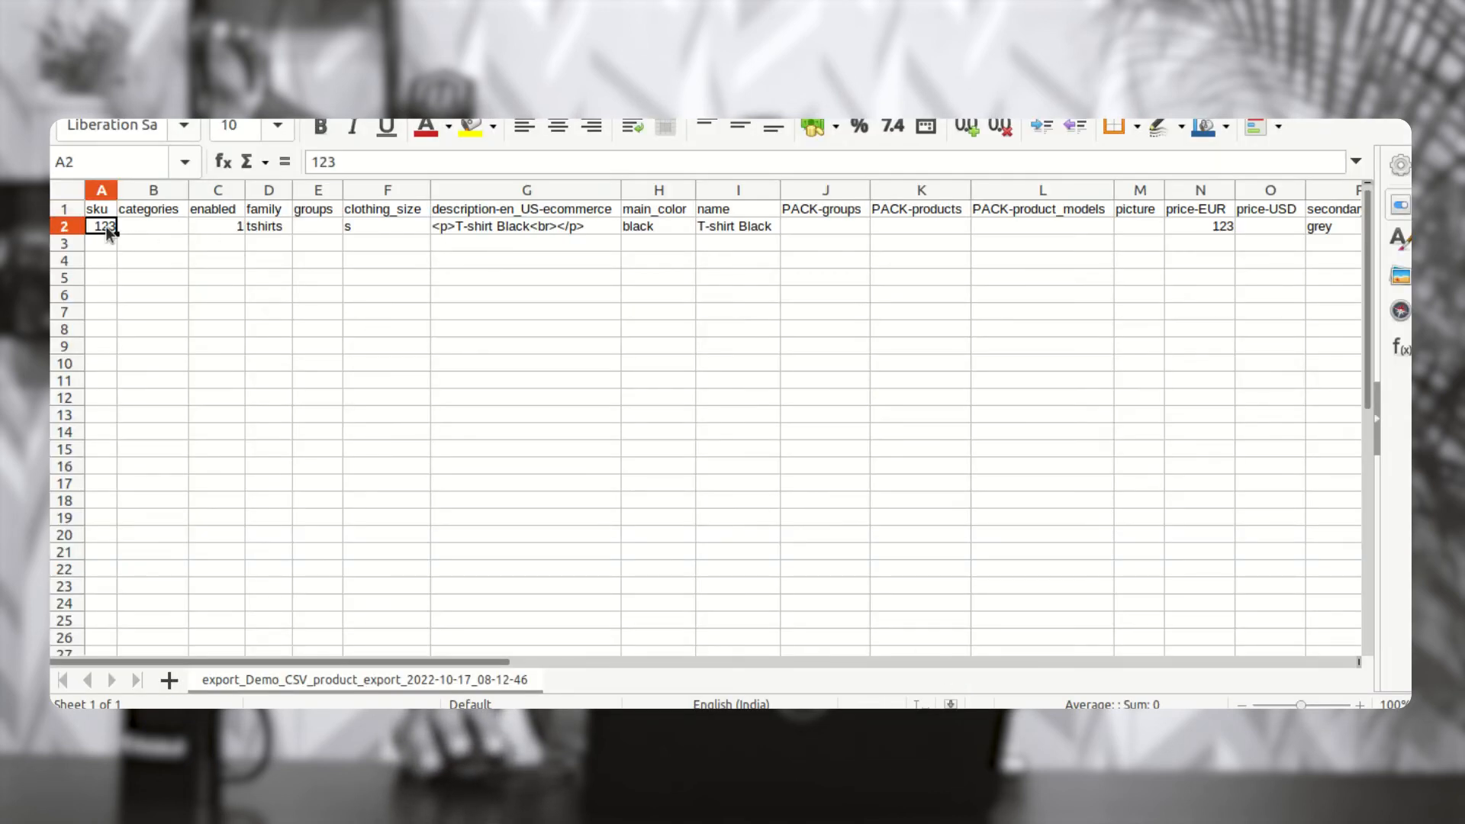
{"action": "left_click", "coordinate": [263, 229]}
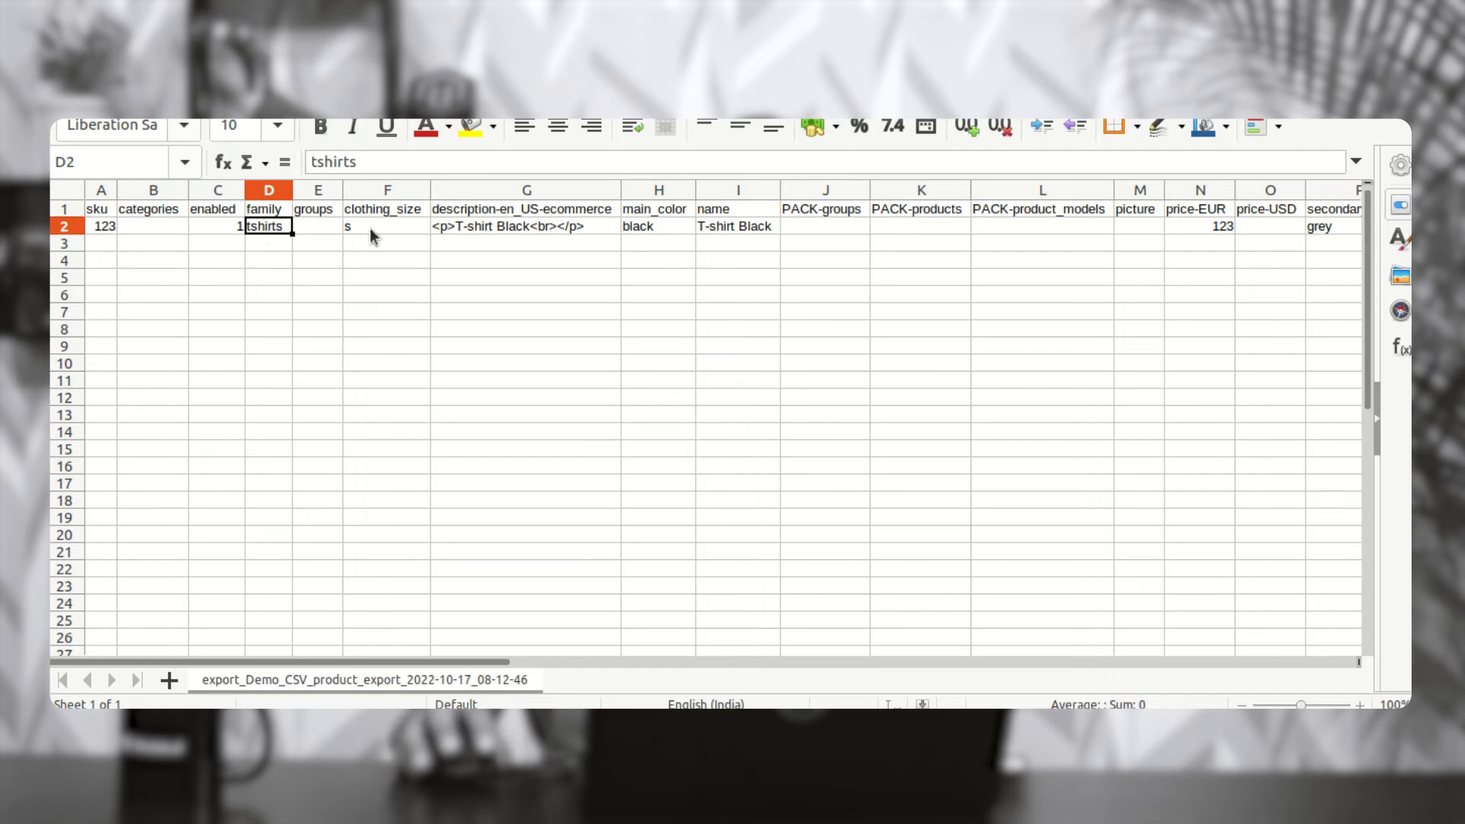
{"action": "left_click", "coordinate": [400, 229]}
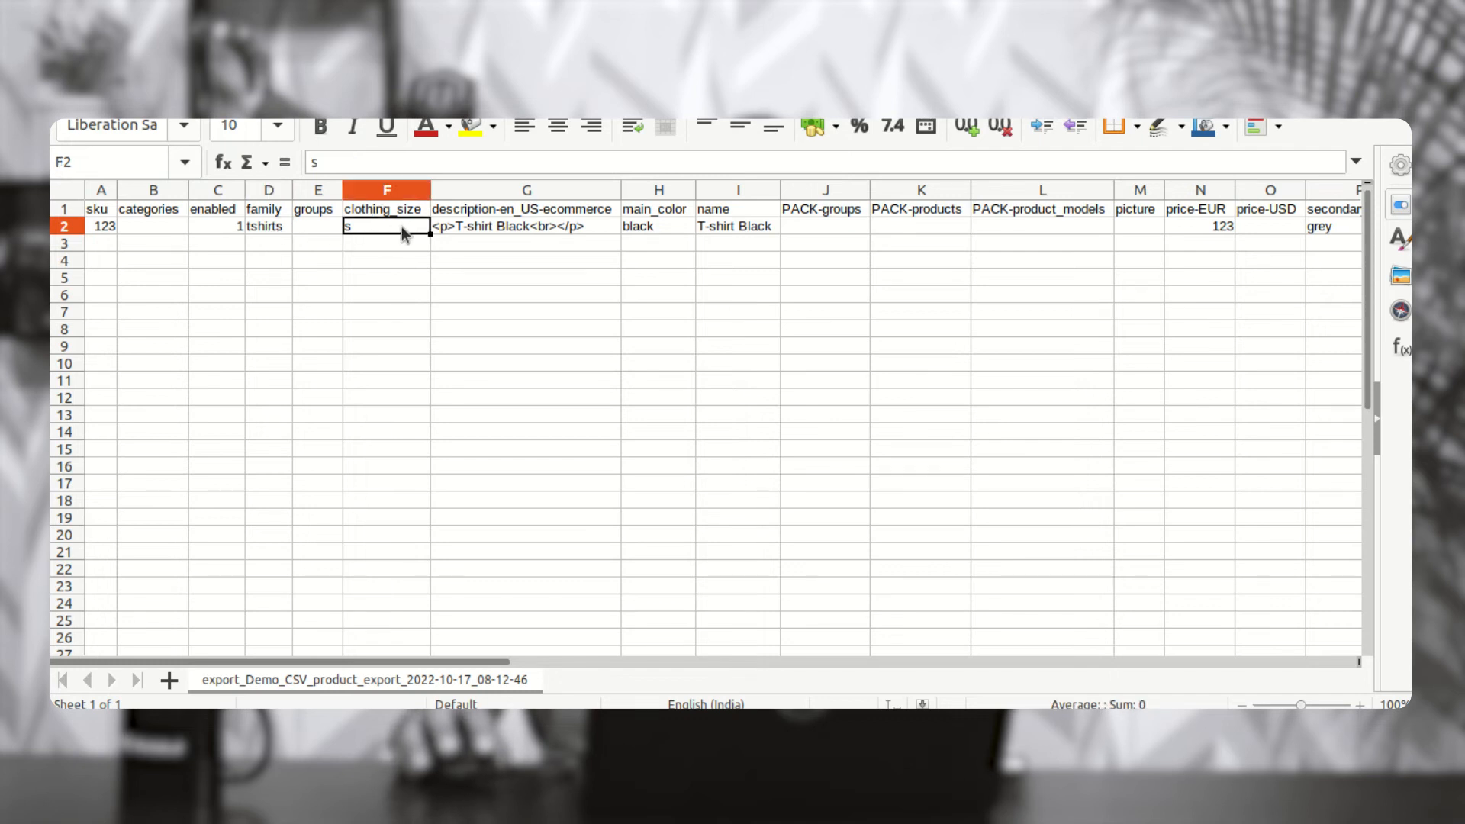
{"action": "left_click", "coordinate": [491, 227]}
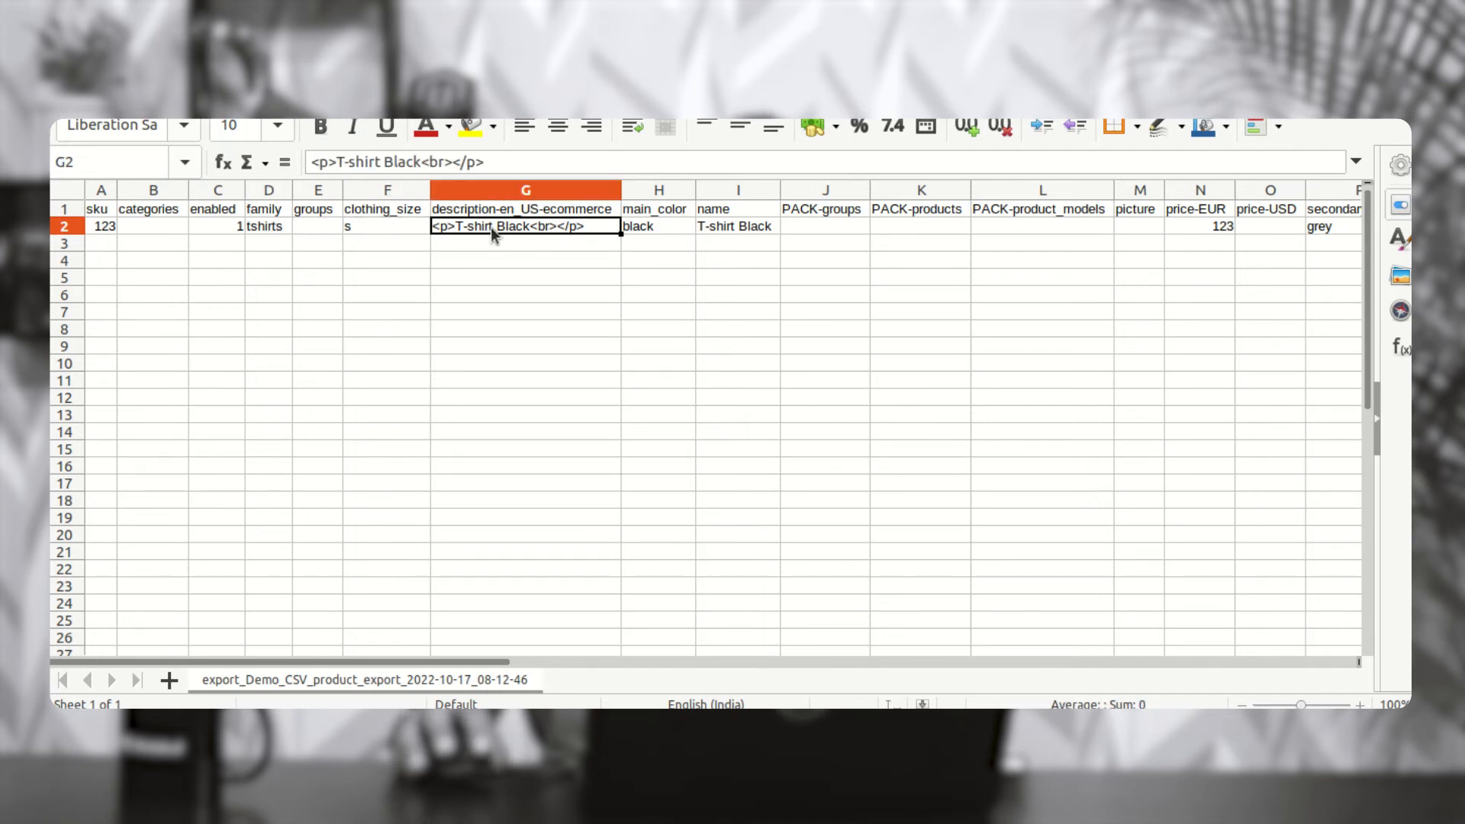
{"action": "left_click", "coordinate": [679, 230]}
{"action": "left_click", "coordinate": [734, 227]}
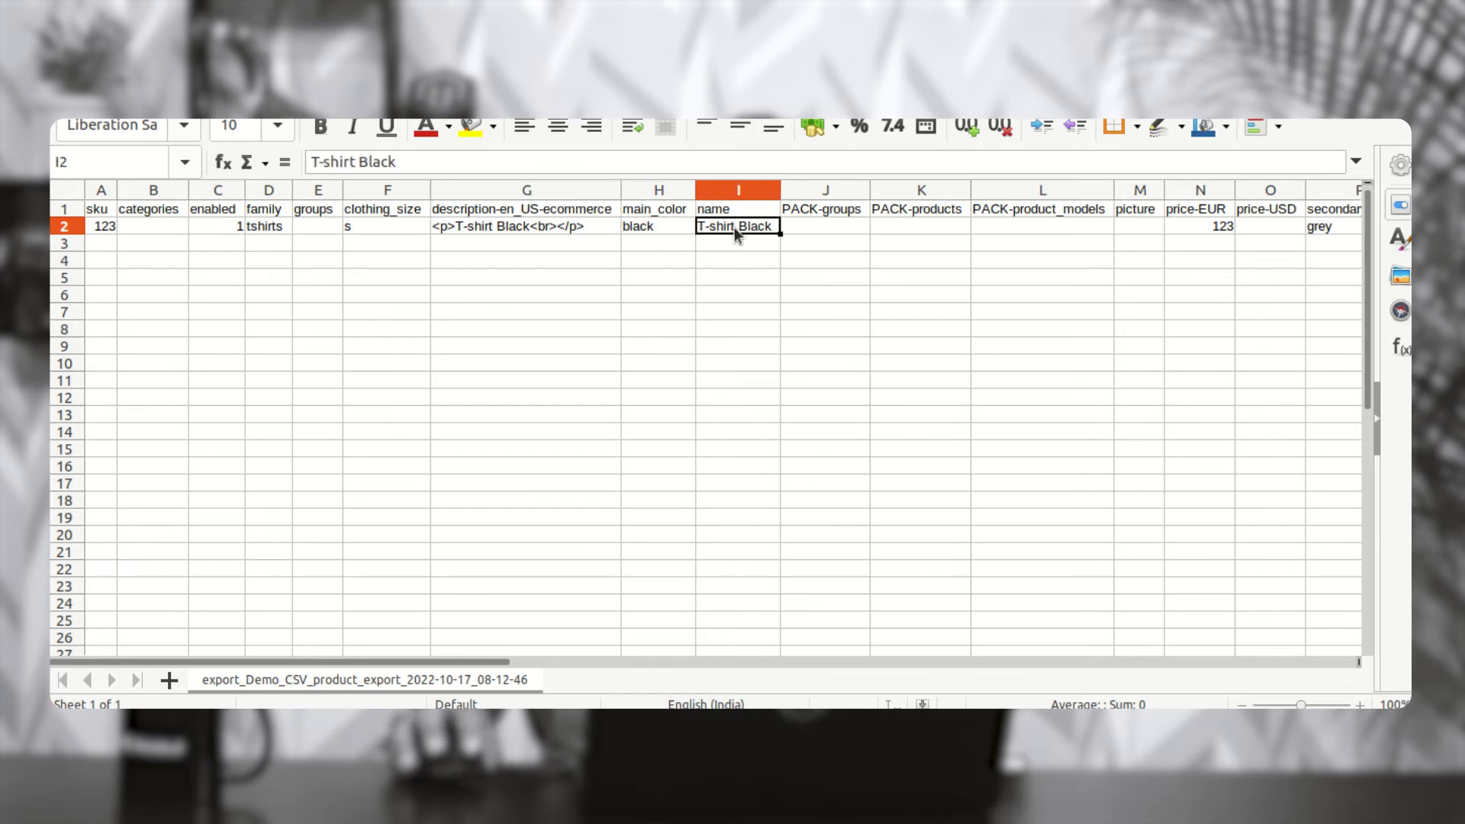
{"action": "left_click", "coordinate": [1214, 230]}
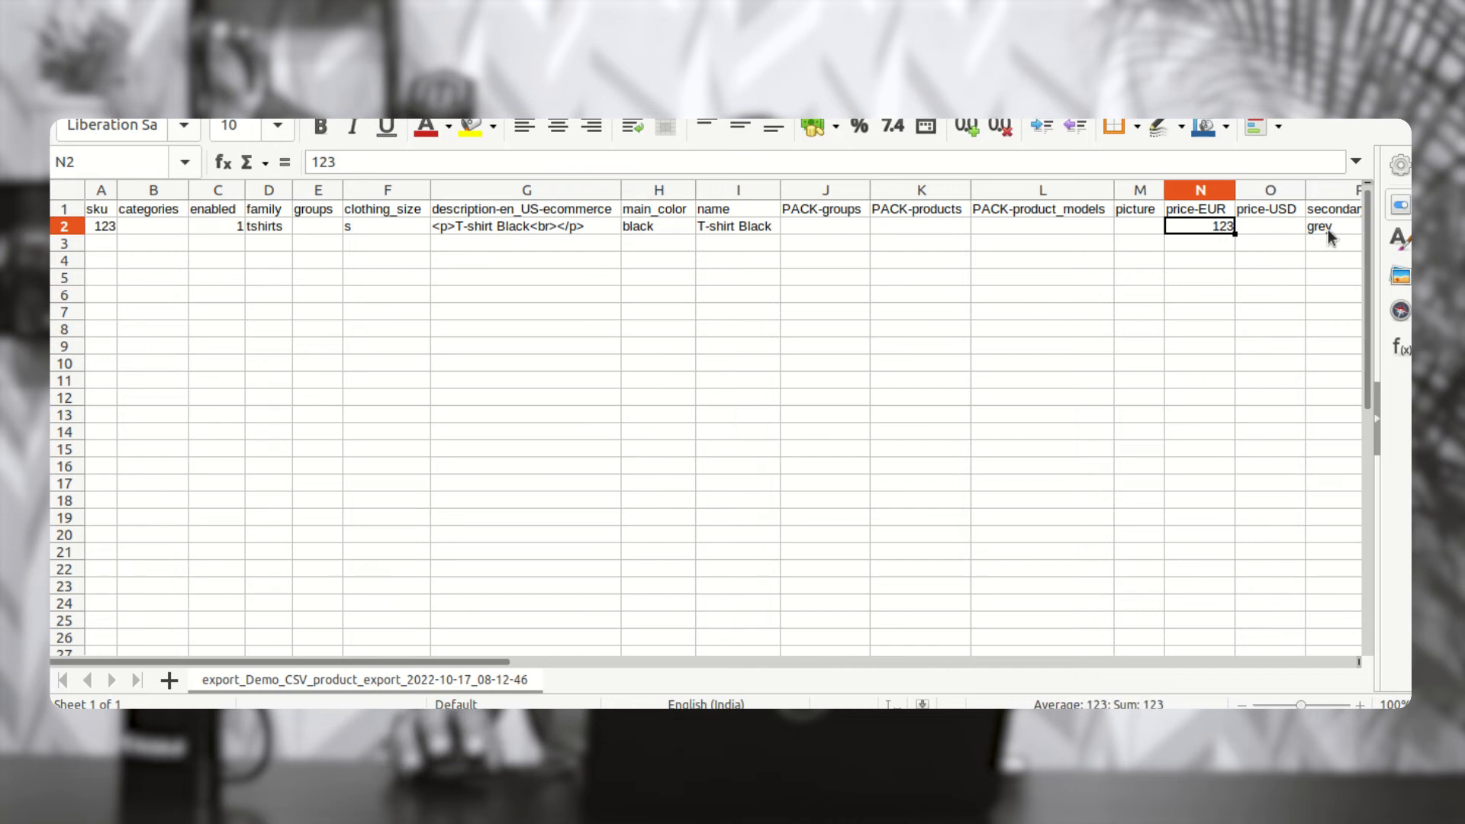
{"action": "mouse_move", "coordinate": [506, 663]}
{"action": "left_mouse_down"}
{"action": "mouse_move", "coordinate": [1337, 675]}
{"action": "mouse_move", "coordinate": [496, 675]}
{"action": "left_mouse_up"}
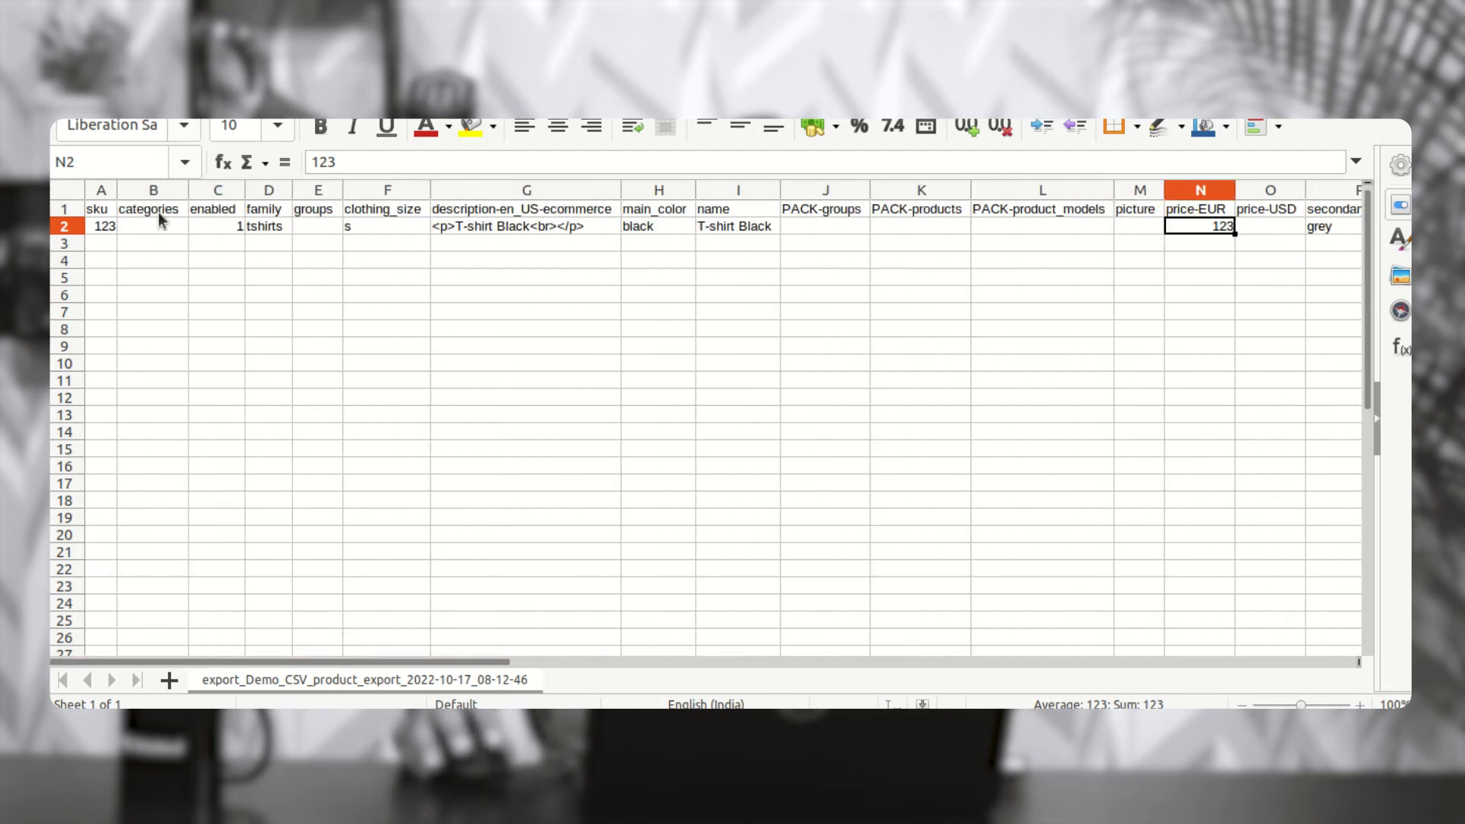
{"action": "left_click", "coordinate": [168, 231]}
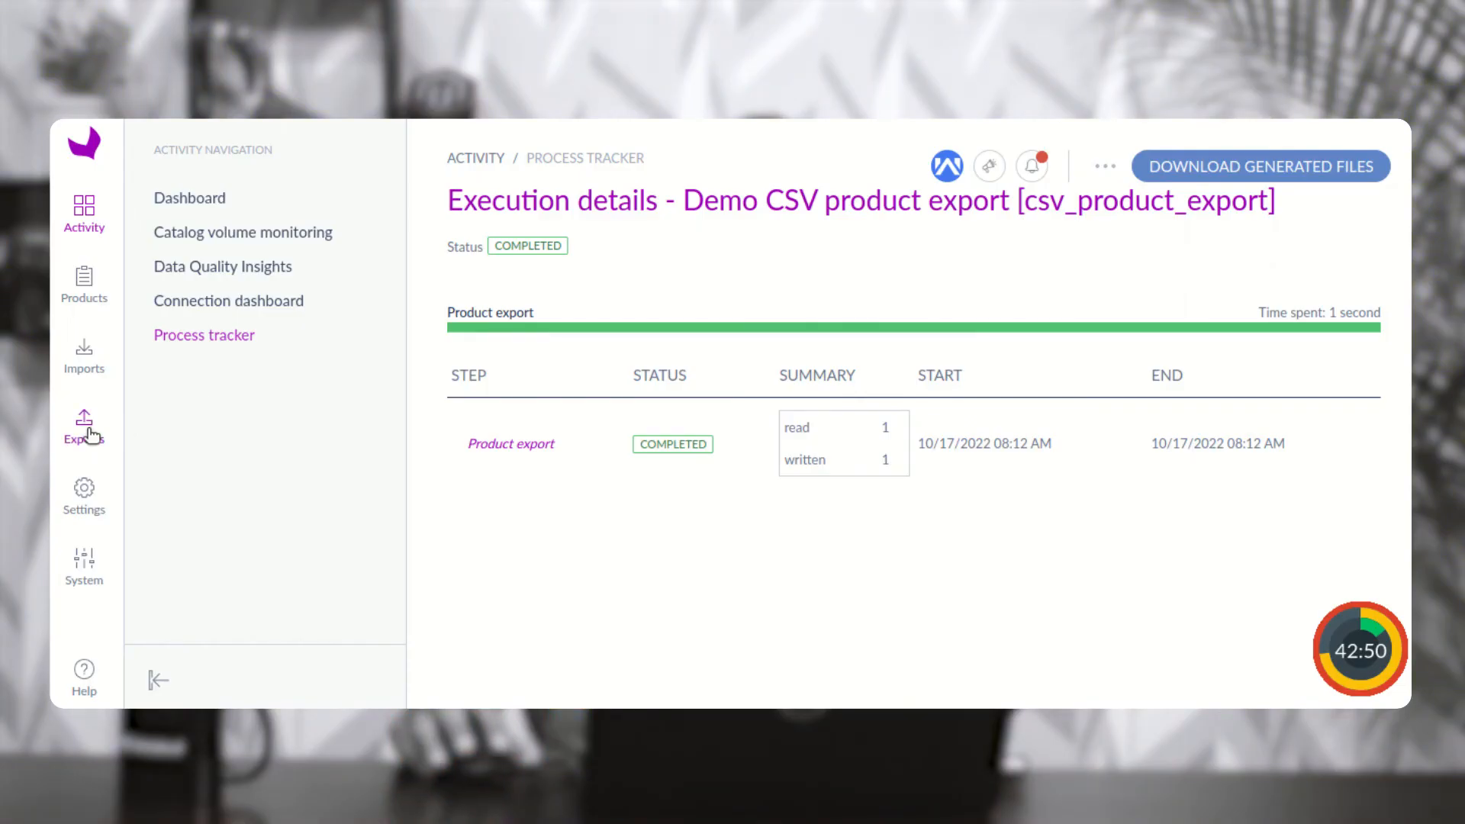
- Return to Akeneo, open the Demo XLSX product export profile for editing and check its file path in the global settings
{"action": "left_click", "coordinate": [86, 431]}
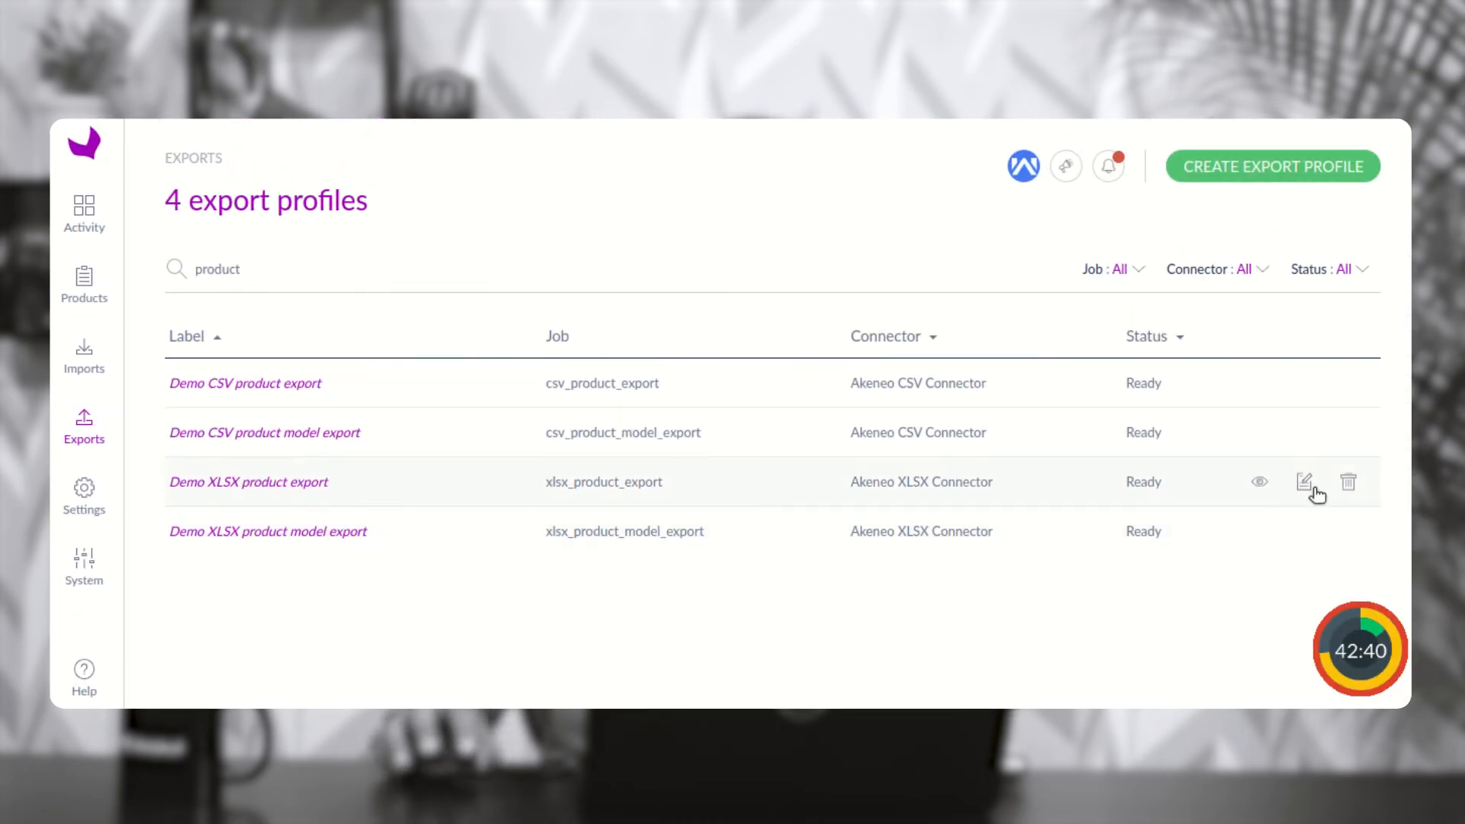
{"action": "left_click", "coordinate": [1304, 484]}
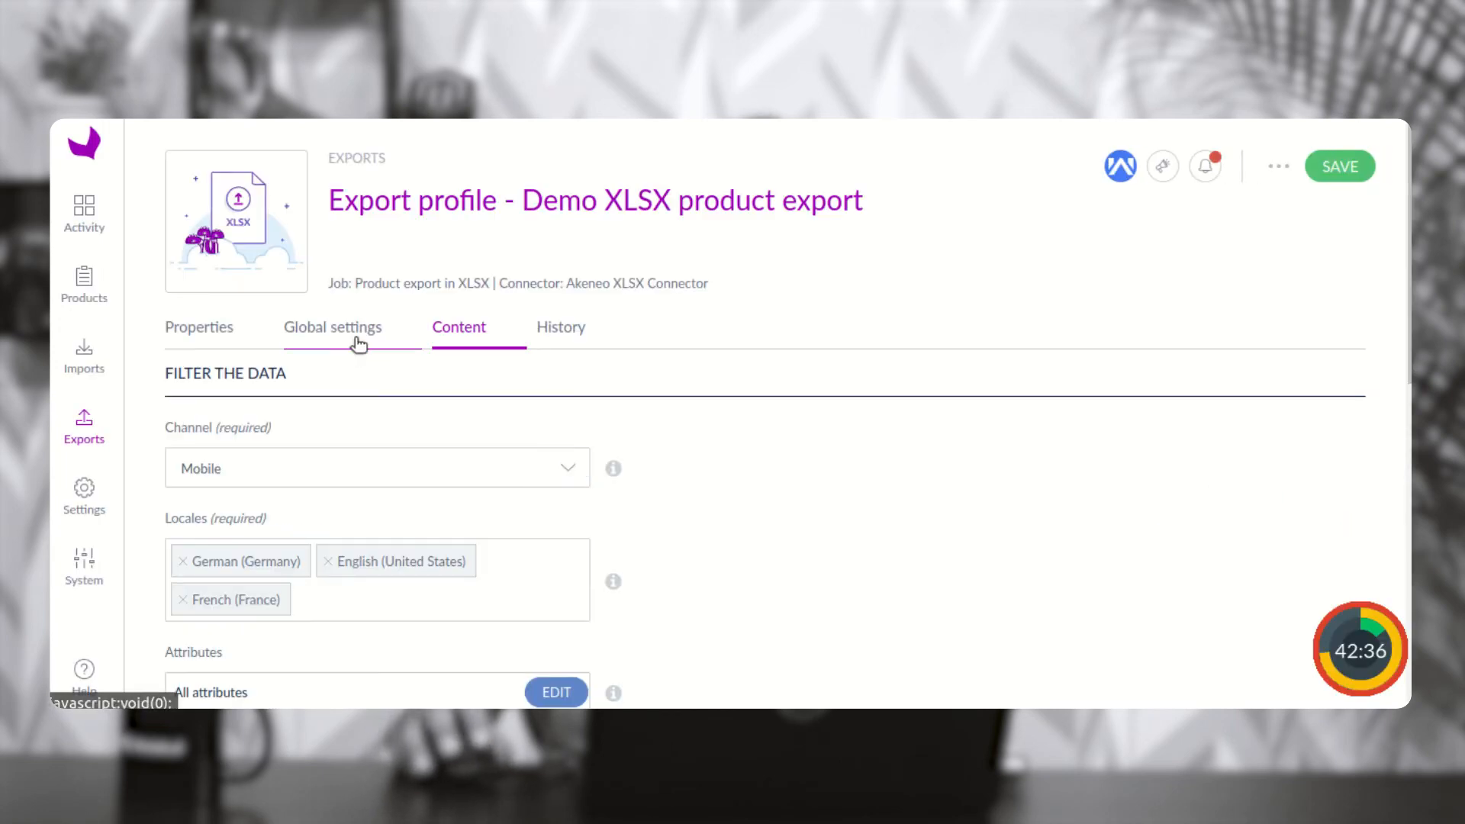
{"action": "left_click", "coordinate": [356, 342]}
{"action": "left_click_drag", "start_coordinate": [456, 419], "coordinate": [144, 424]}
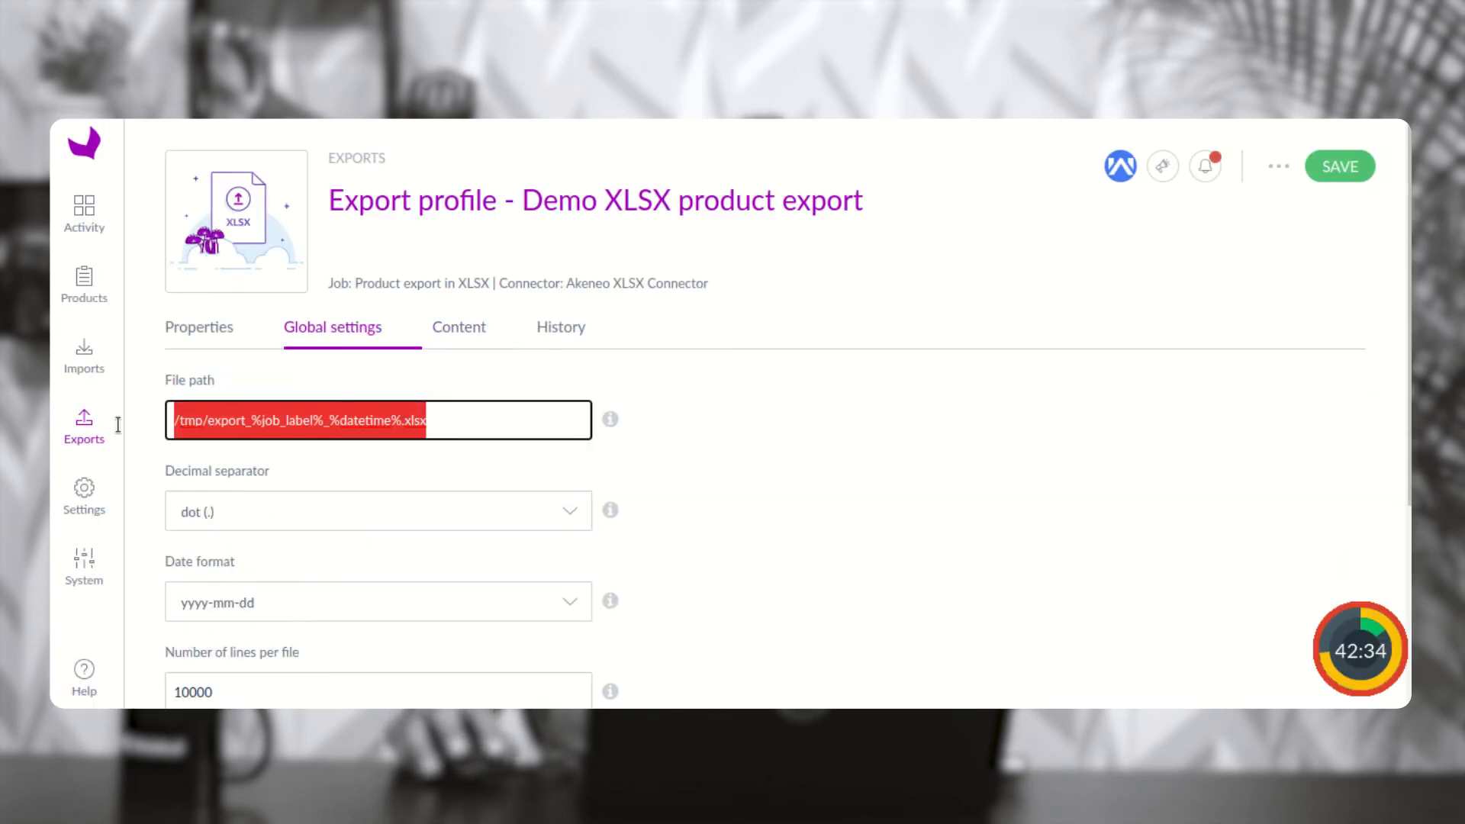
- Set the channel in the XLSX export profile's content filters to Ecommerce
{"action": "left_click", "coordinate": [461, 340]}
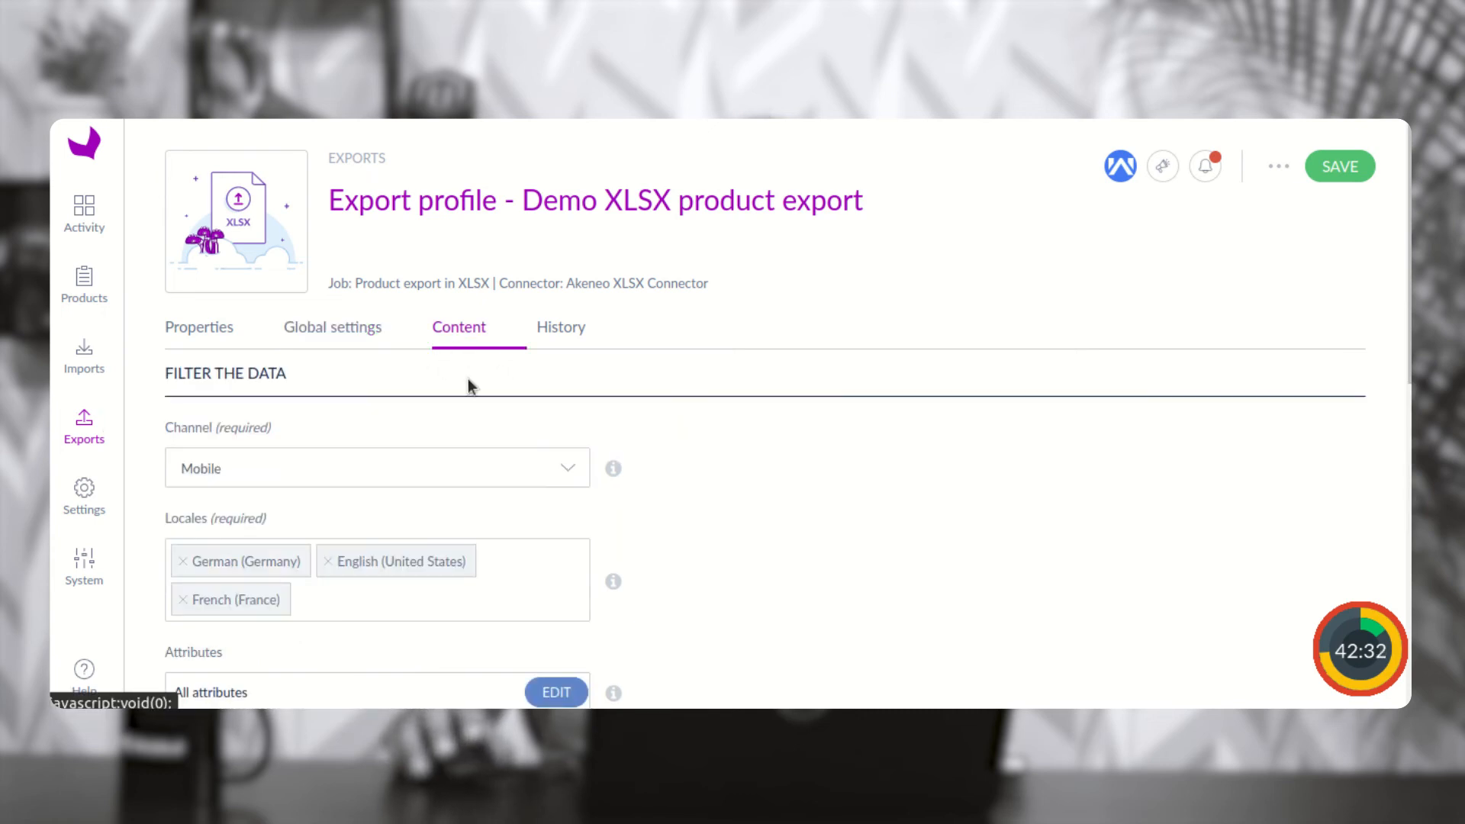
{"action": "left_click", "coordinate": [271, 475]}
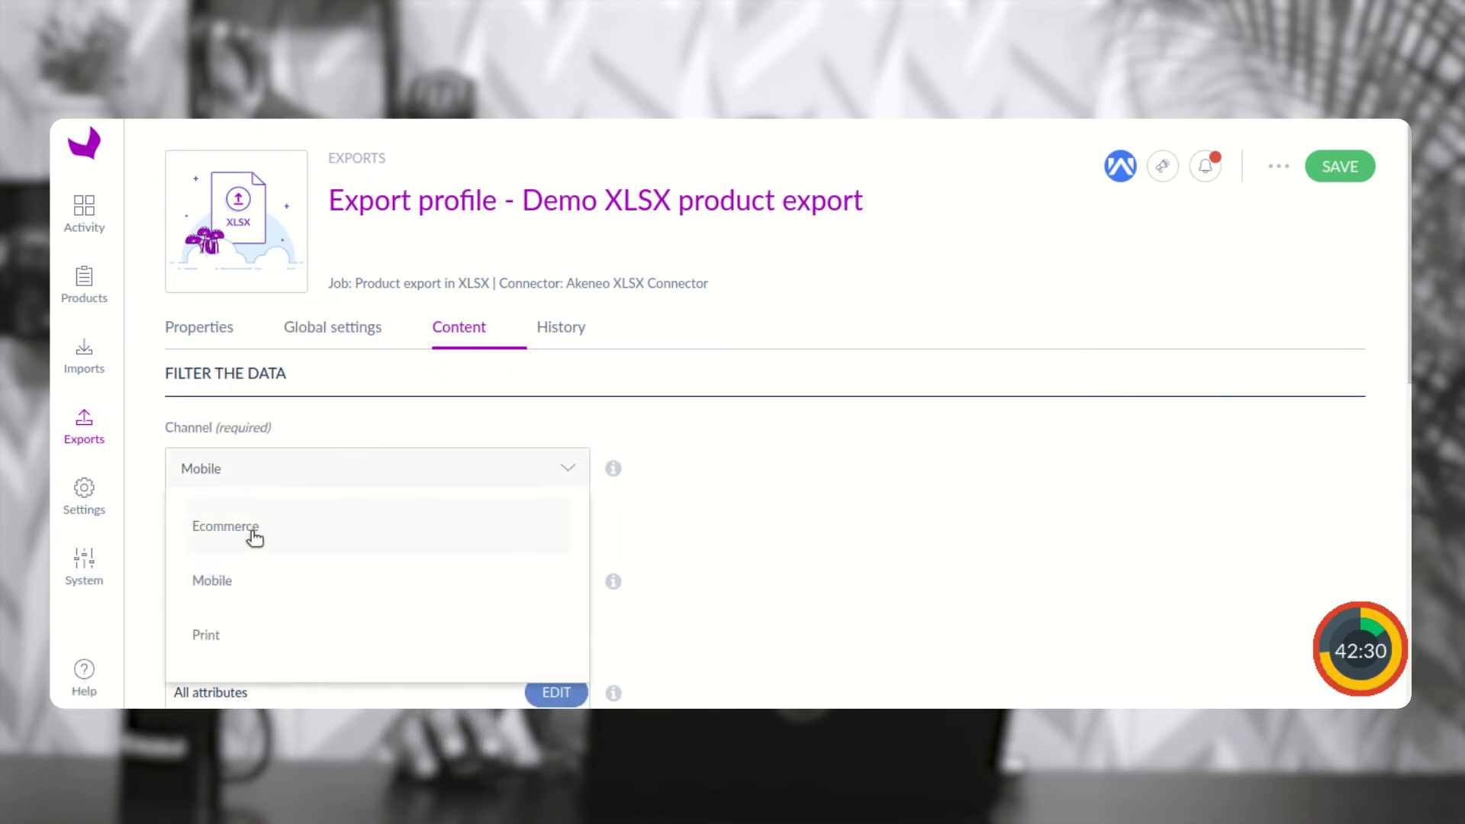
{"action": "left_click", "coordinate": [254, 537]}
- Review the product filters and set the category filter to Unclassified Products
{"action": "scroll", "coordinate": [415, 515], "scroll_direction": "down", "scroll_amount": 5}
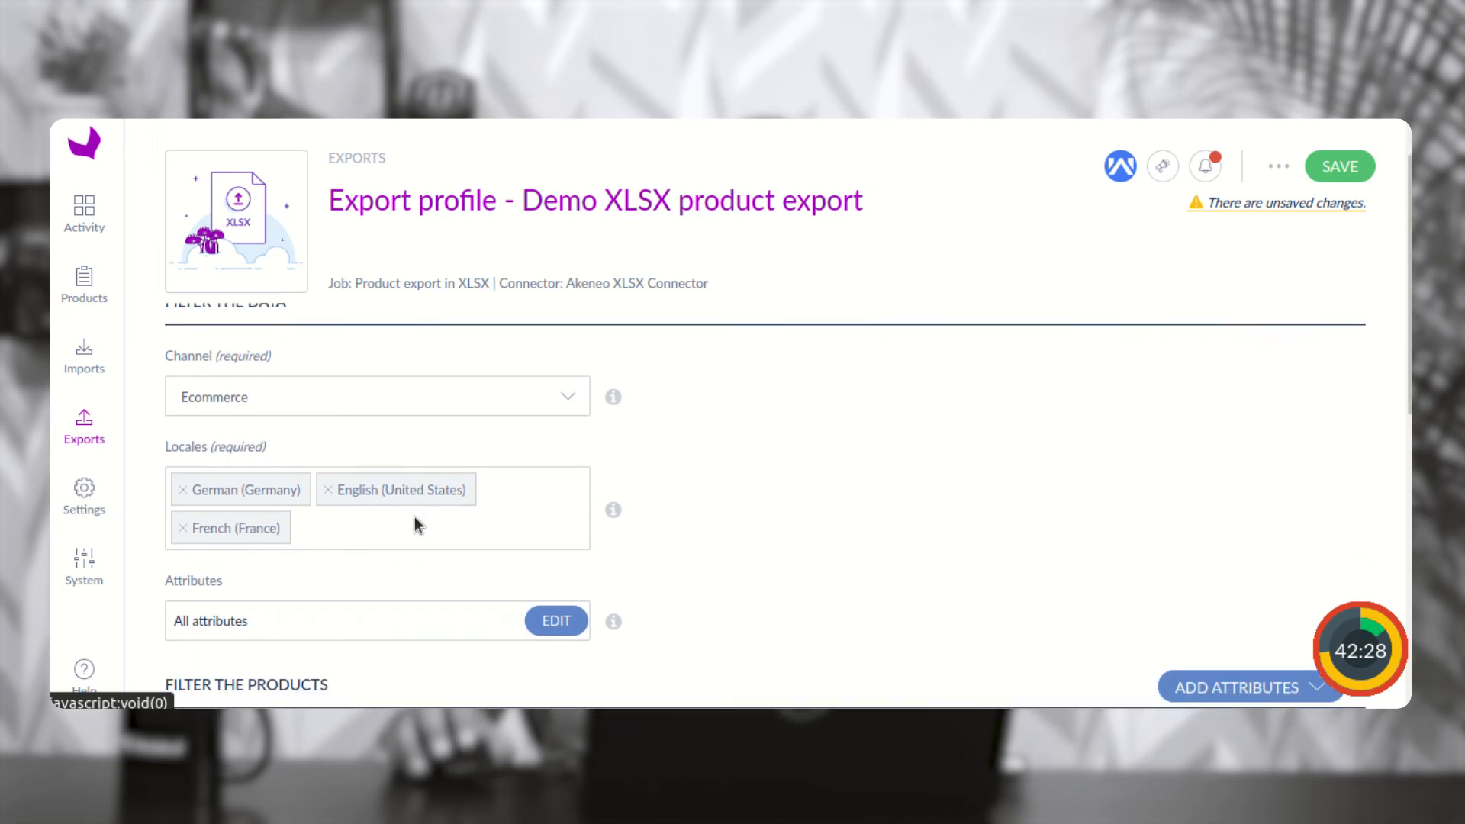
{"action": "scroll", "coordinate": [414, 515], "scroll_direction": "down", "scroll_amount": 3}
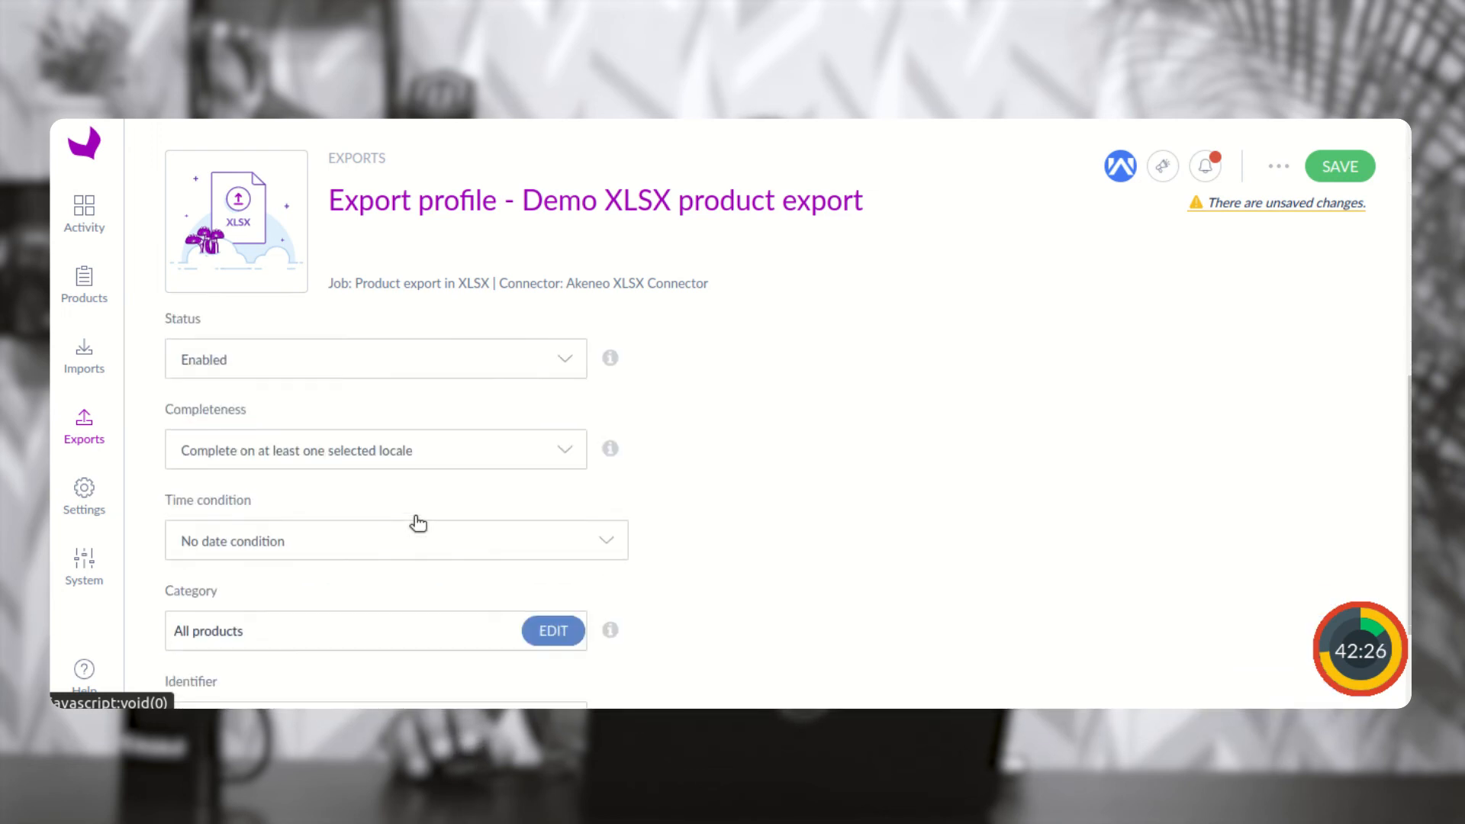
{"action": "scroll", "coordinate": [414, 519], "scroll_direction": "down", "scroll_amount": 1}
{"action": "scroll", "coordinate": [414, 519], "scroll_direction": "up", "scroll_amount": 3}
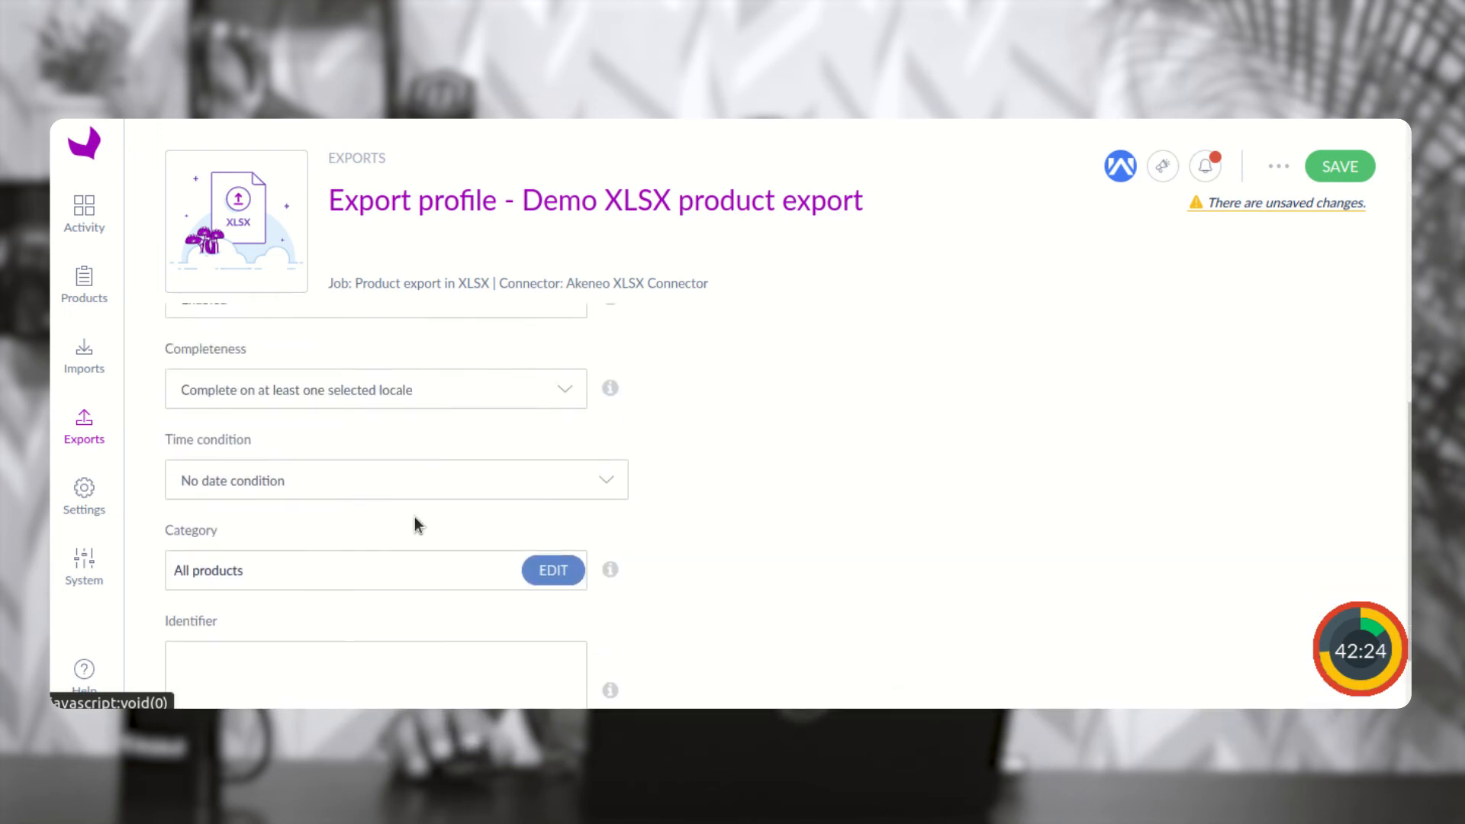
{"action": "scroll", "coordinate": [323, 472], "scroll_direction": "up", "scroll_amount": 1}
{"action": "scroll", "coordinate": [379, 480], "scroll_direction": "down", "scroll_amount": 3}
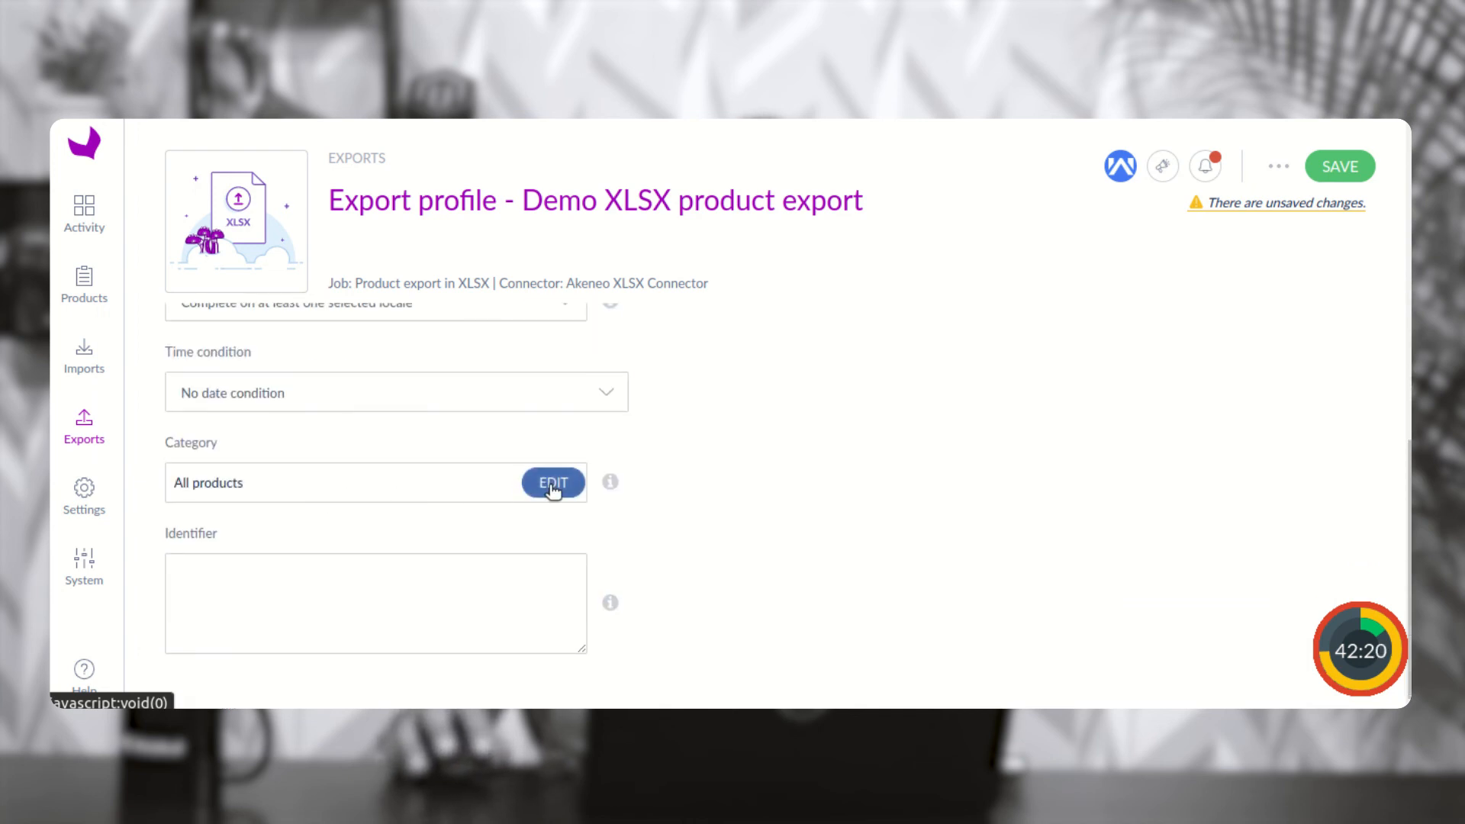
{"action": "left_click", "coordinate": [557, 484]}
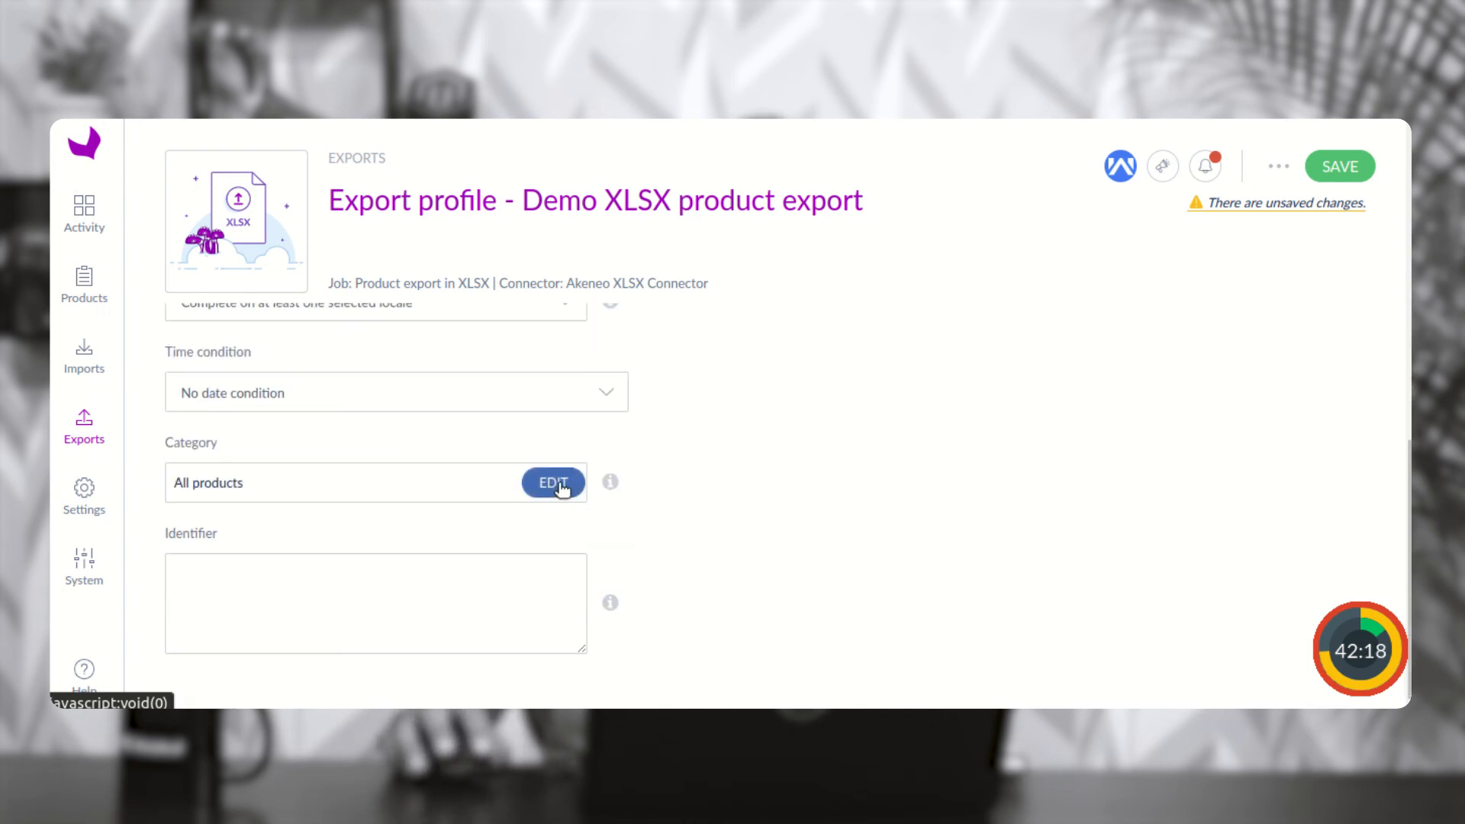
{"action": "scroll", "coordinate": [730, 599], "scroll_direction": "down", "scroll_amount": 2}
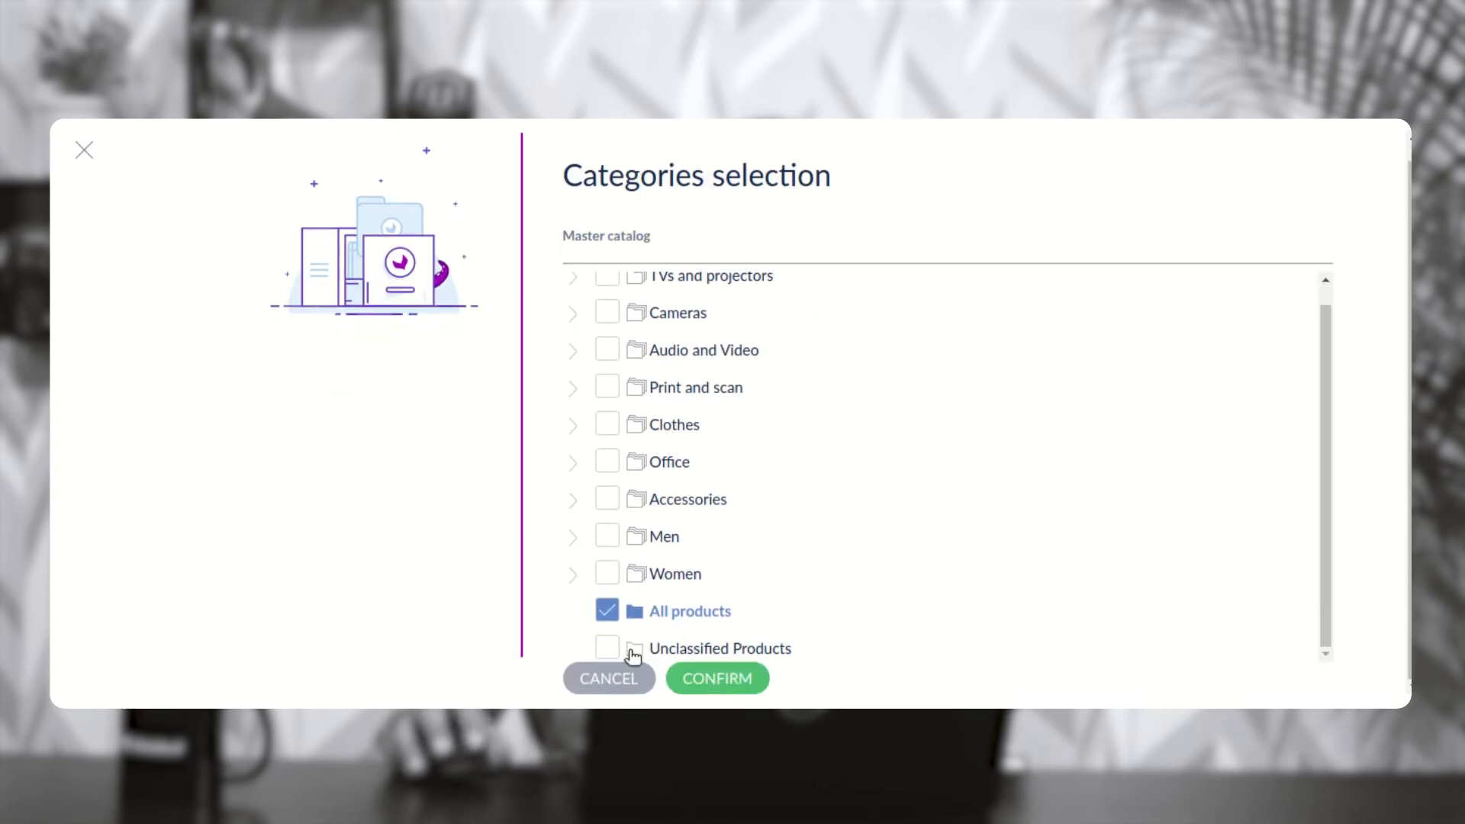
{"action": "left_click", "coordinate": [607, 649]}
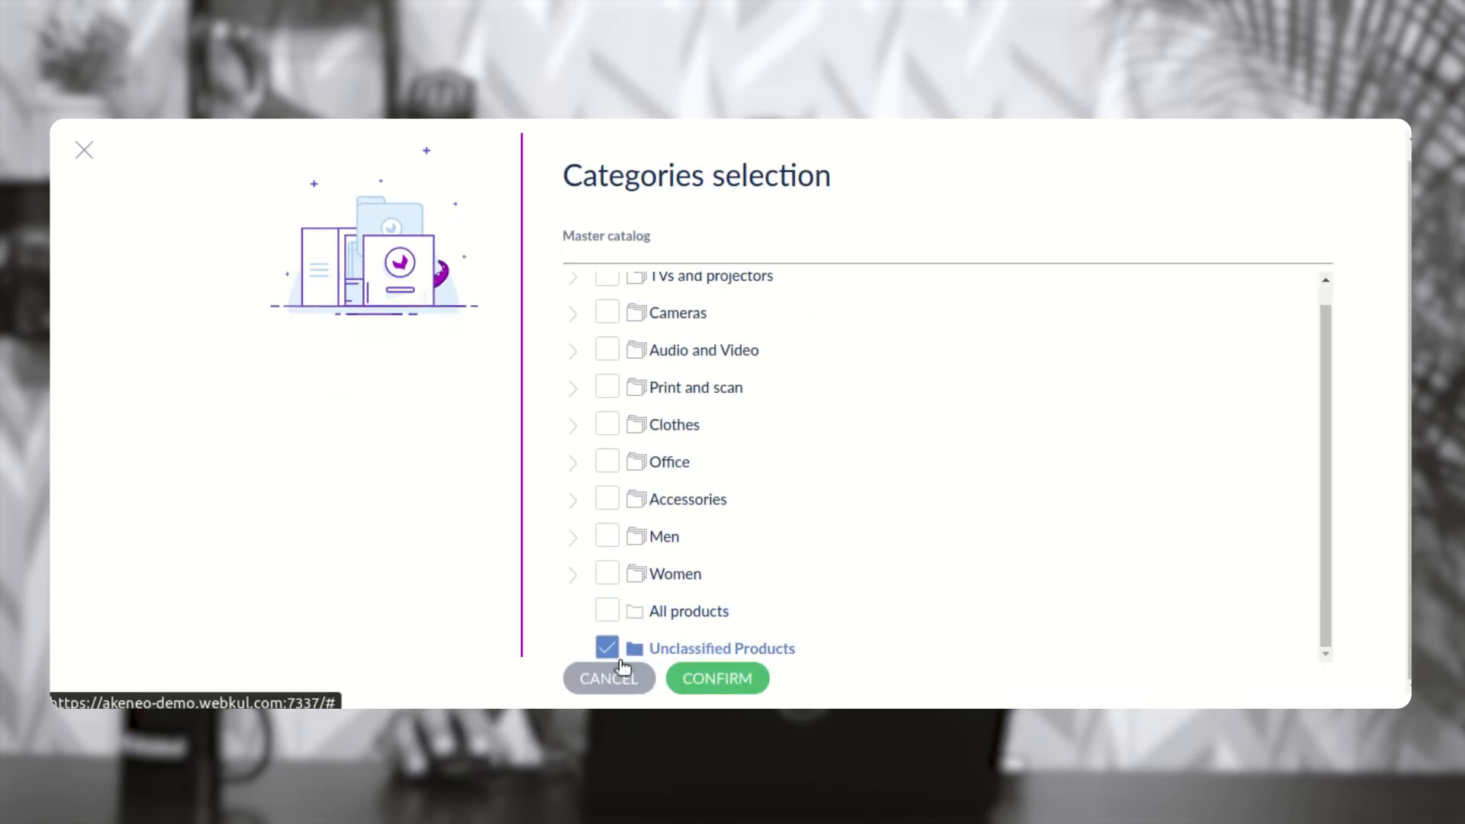
{"action": "left_click", "coordinate": [711, 681]}
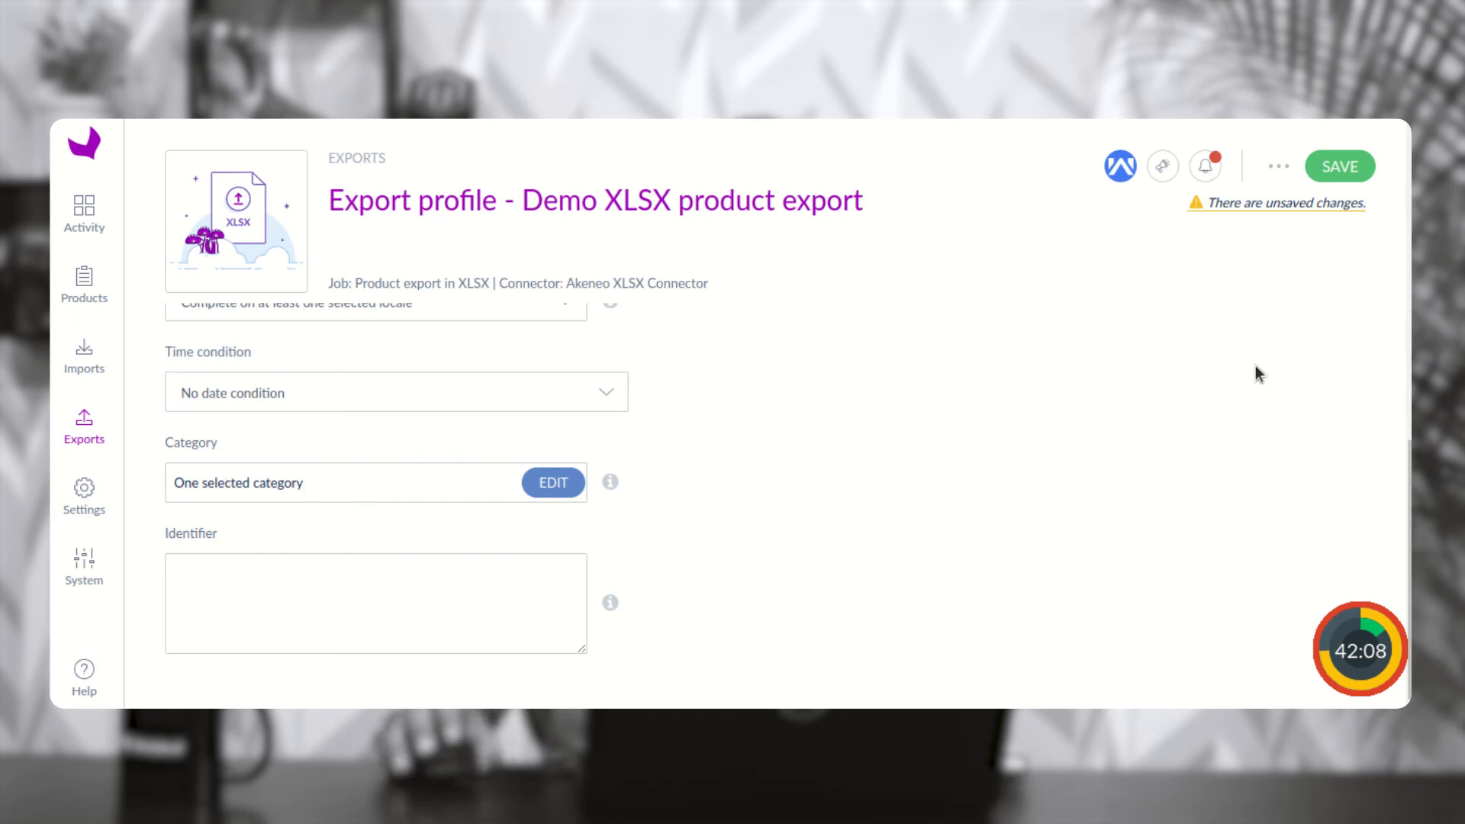
- Add the Name attribute as a product filter in the XLSX export profile
{"action": "scroll", "coordinate": [1231, 428], "scroll_direction": "up", "scroll_amount": 5}
{"action": "left_click", "coordinate": [1245, 452]}
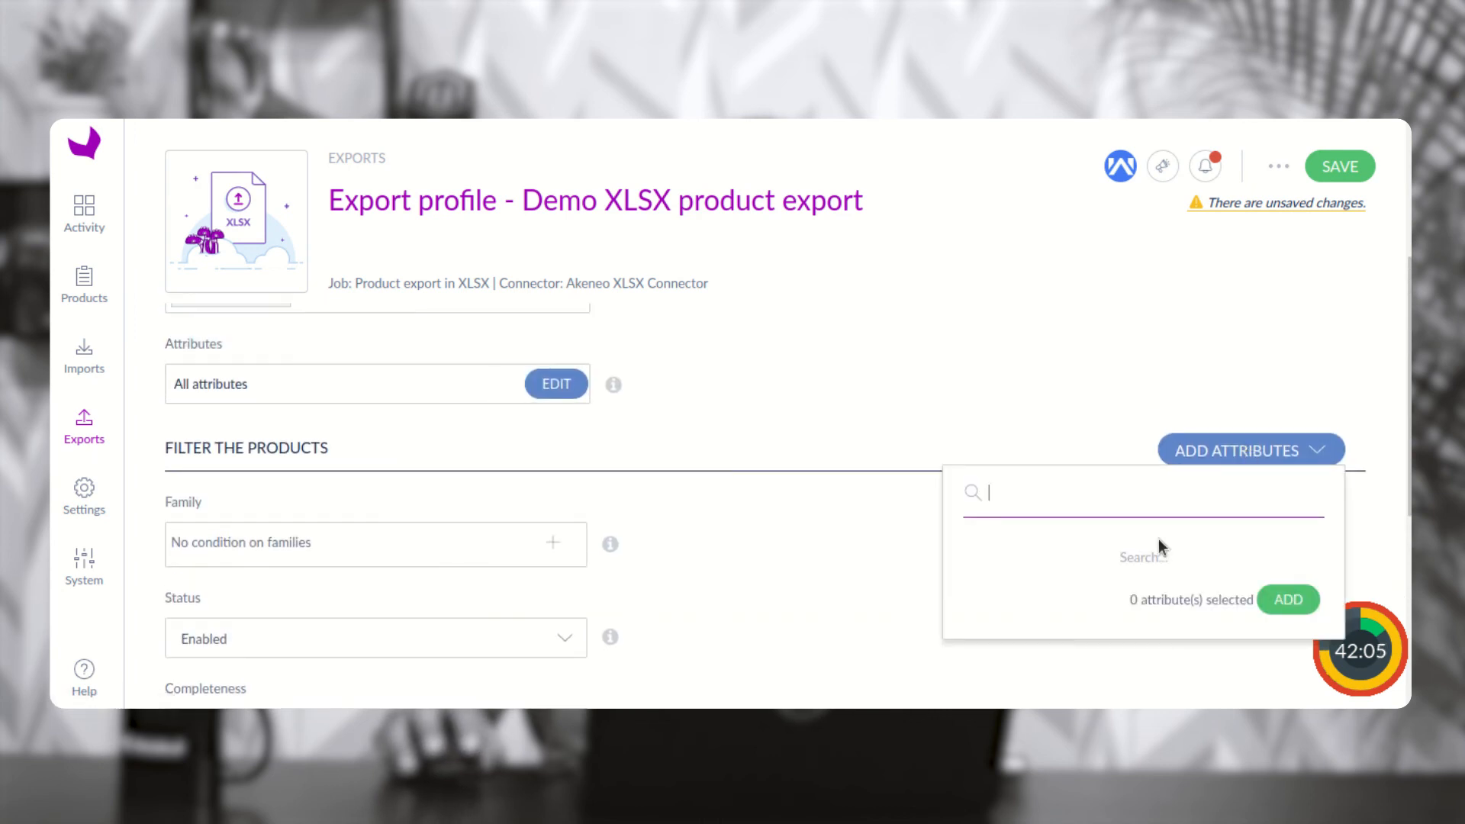
{"action": "left_click", "coordinate": [977, 203]}
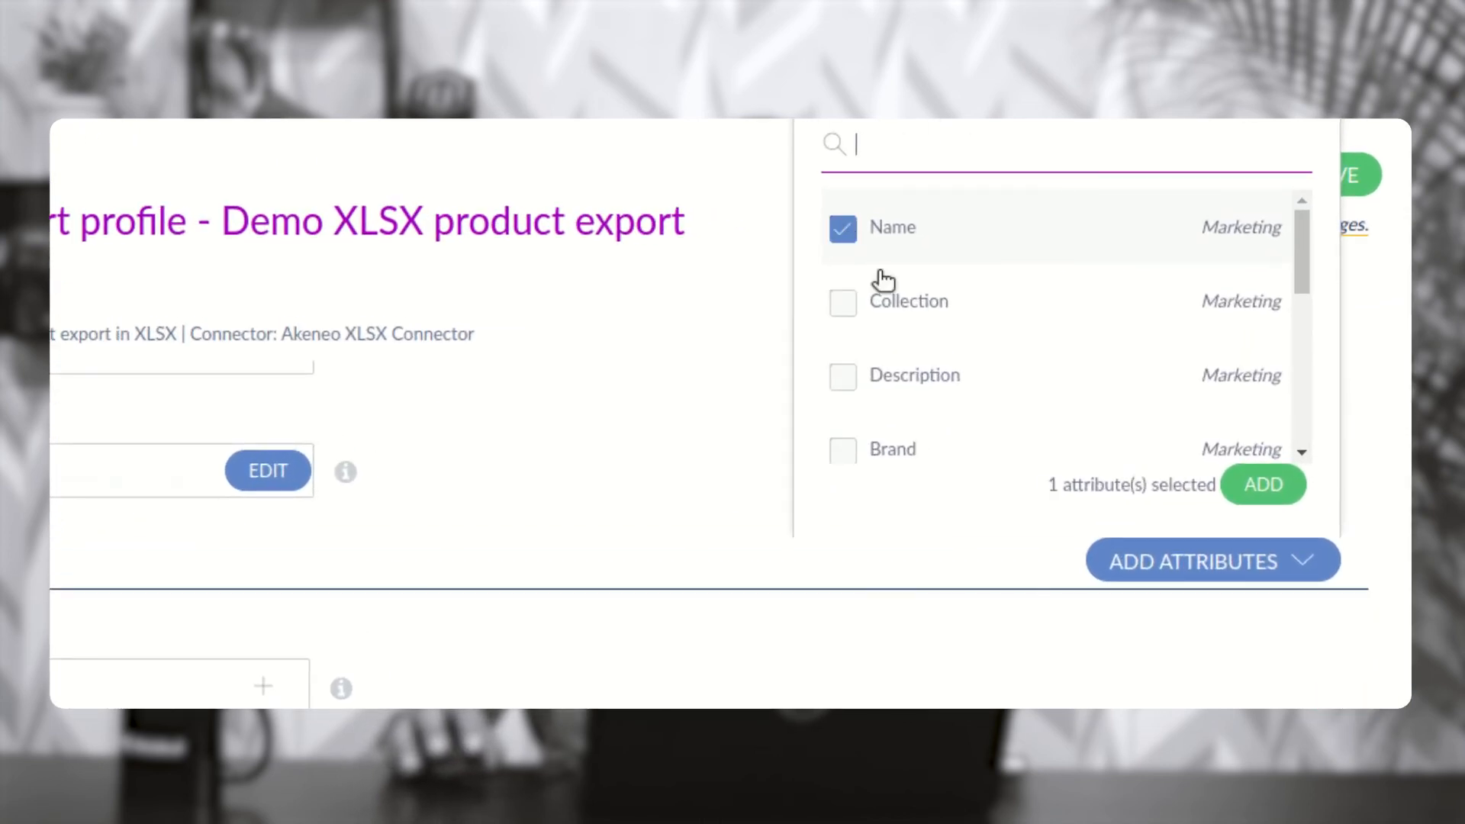
{"action": "left_click", "coordinate": [1264, 485]}
- Set the XLSX profile's name filter to contain T-shirt Black and its identifier filter to 123
{"action": "scroll", "coordinate": [737, 534], "scroll_direction": "down", "scroll_amount": 5}
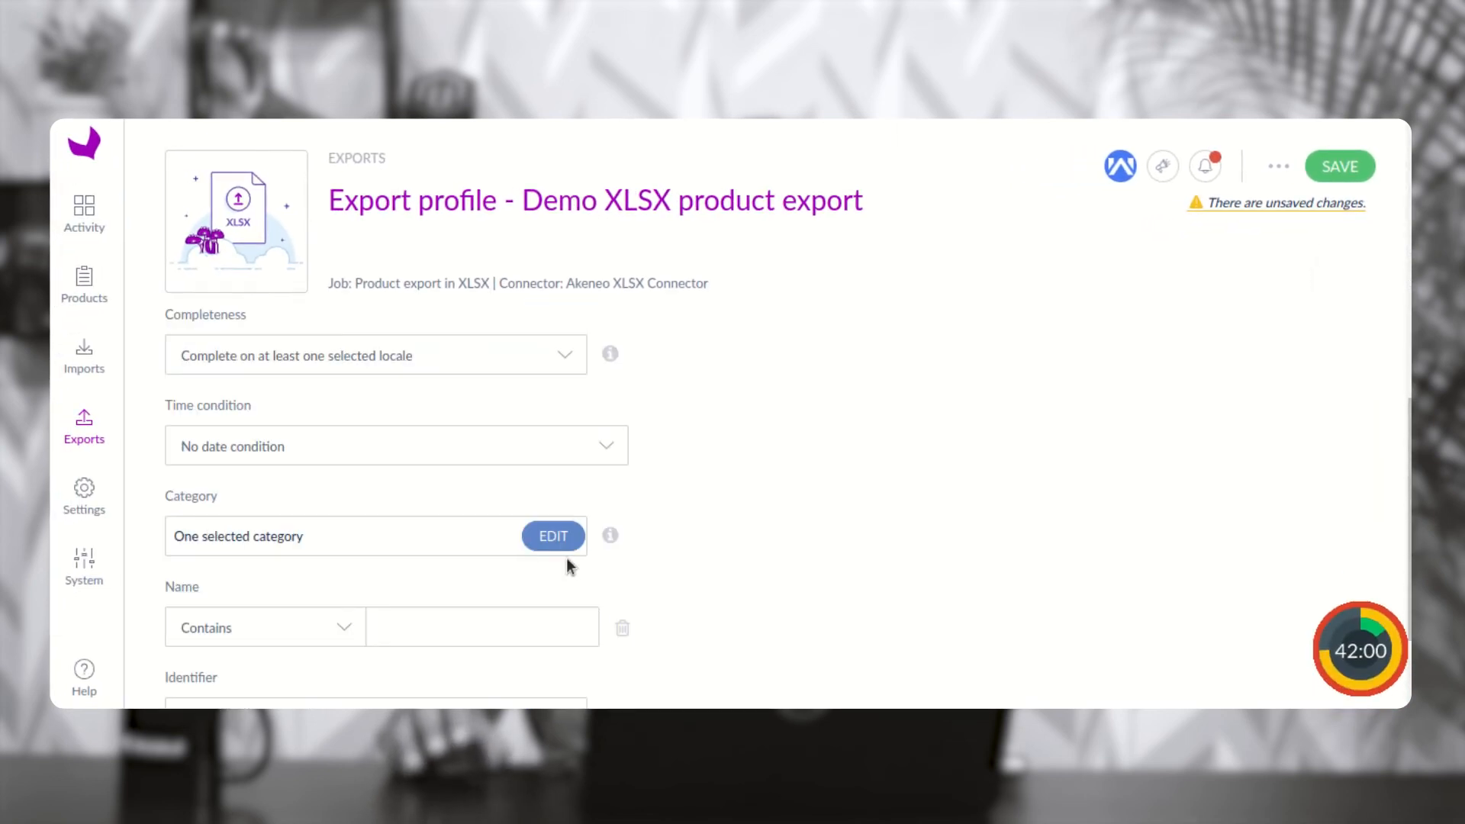
{"action": "scroll", "coordinate": [583, 549], "scroll_direction": "down", "scroll_amount": 2}
{"action": "left_click", "coordinate": [471, 524]}
{"action": "type", "text": "T-shirt Black"}
{"action": "left_click", "coordinate": [347, 608]}
{"action": "type", "text": "123"}
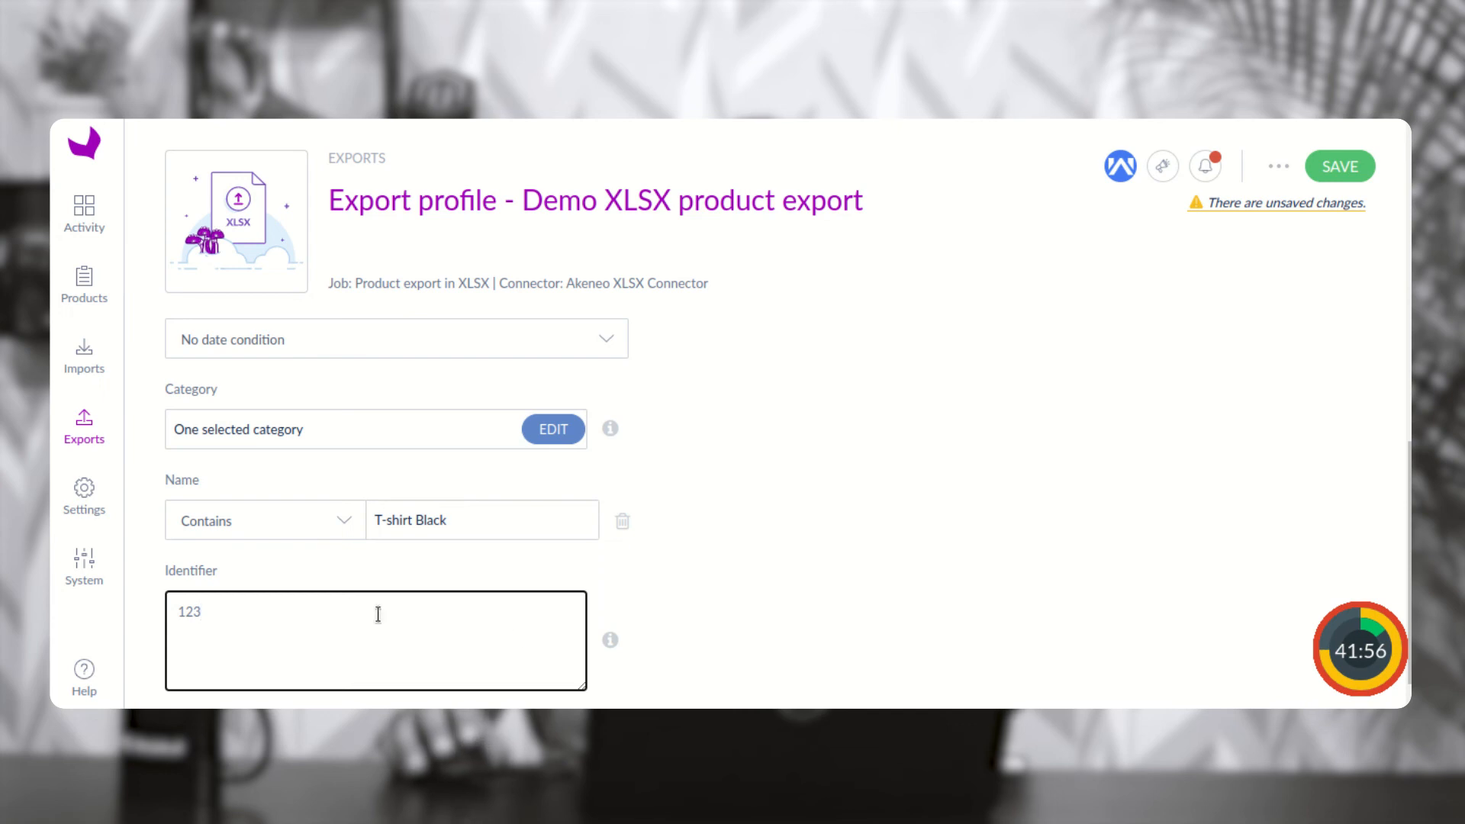
- Save the Demo XLSX product export profile, run its export and check the number of written products
{"action": "left_click", "coordinate": [1342, 169]}
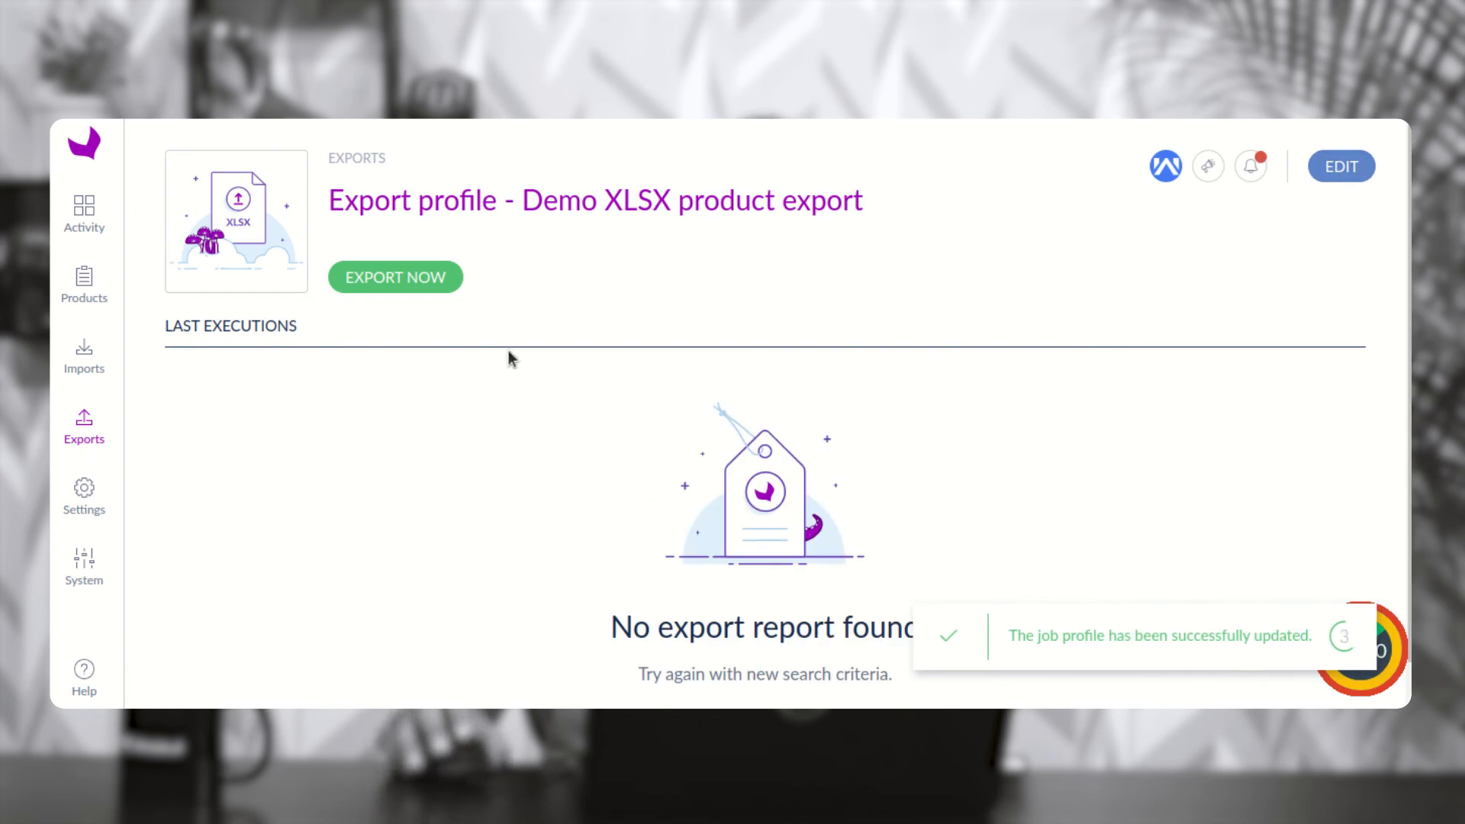
{"action": "left_click", "coordinate": [392, 280]}
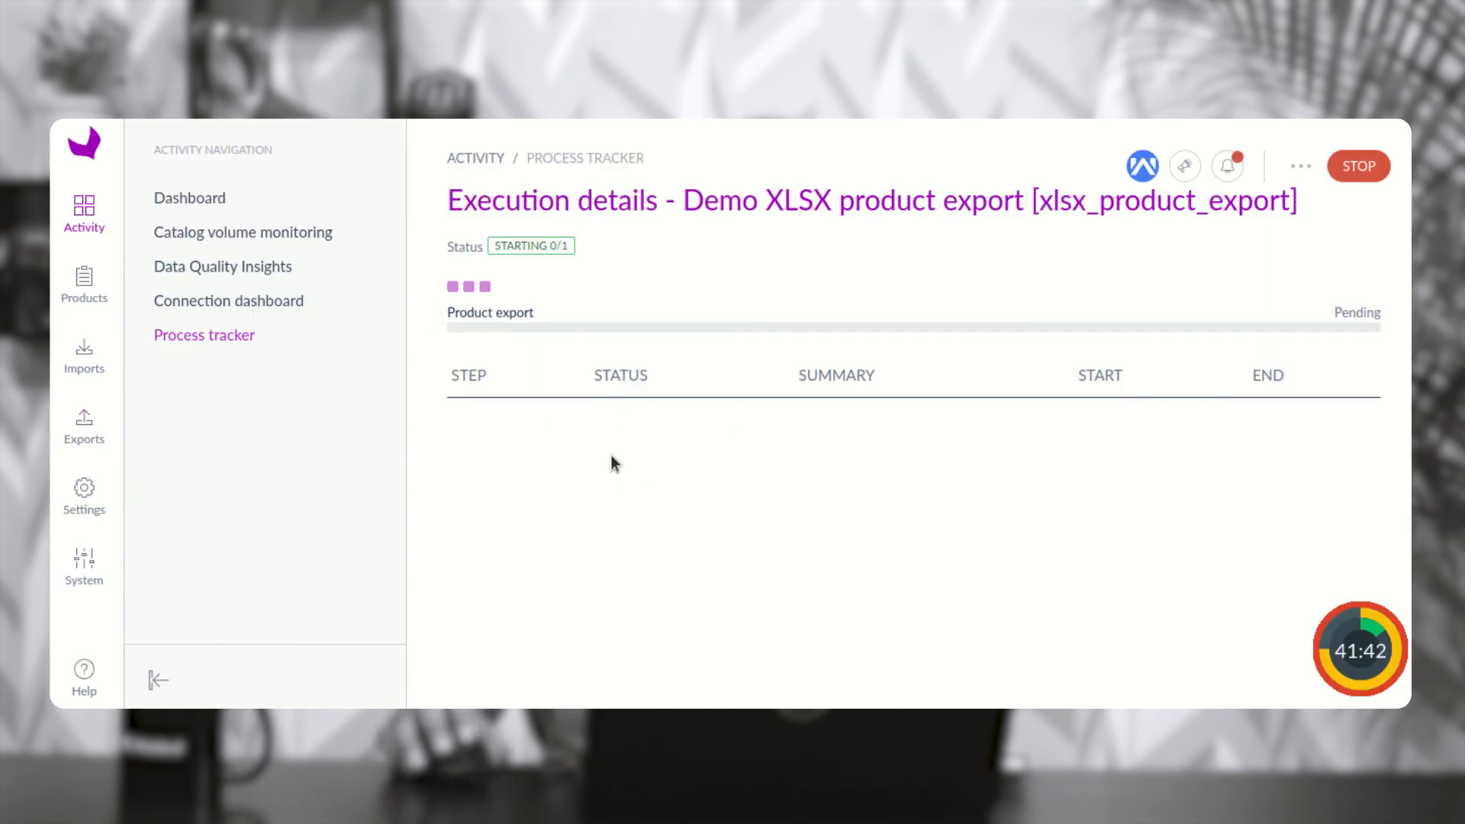
{"action": "double_click", "coordinate": [887, 429]}
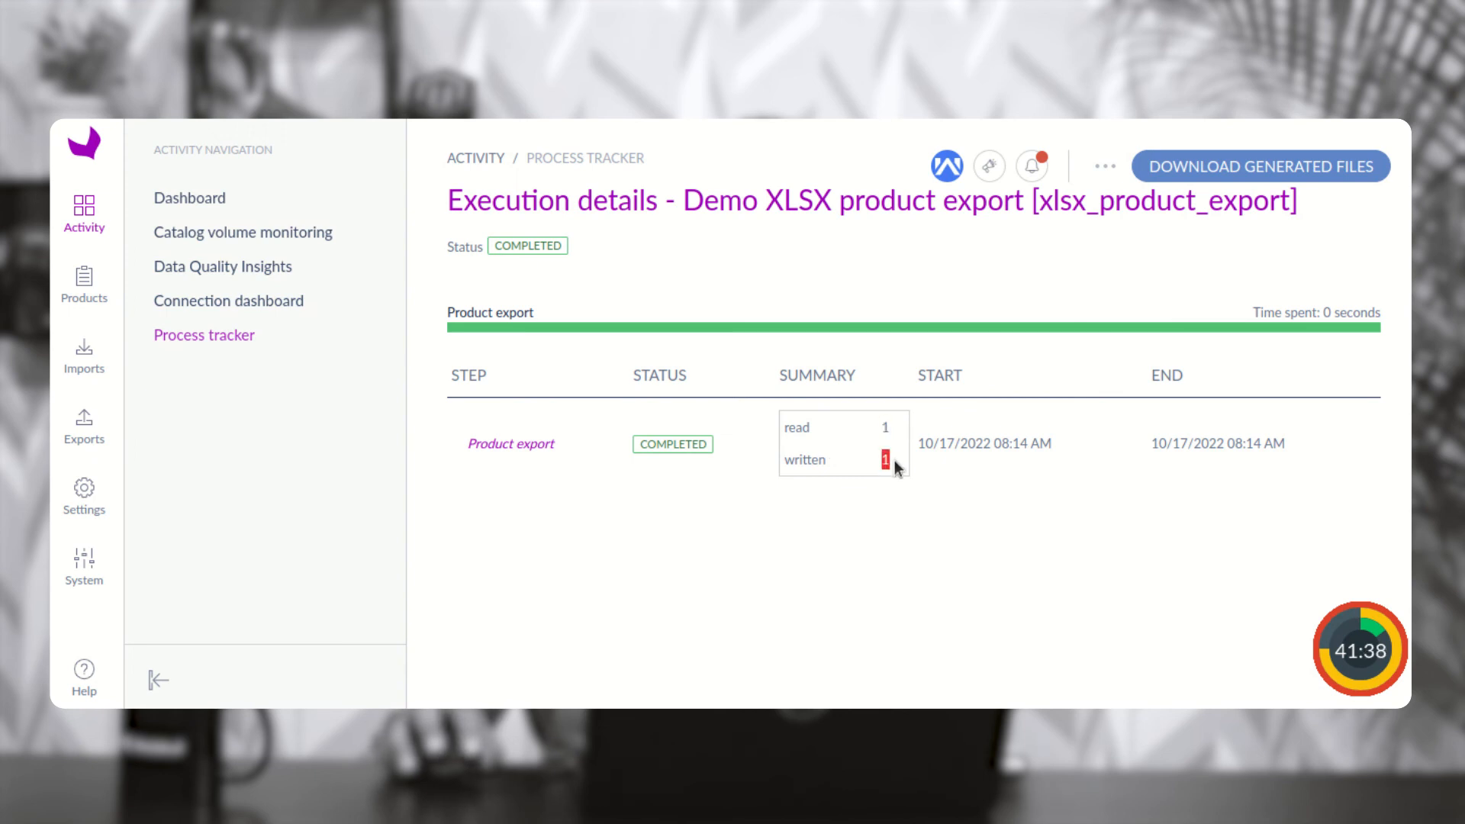
- Download the generated XLSX export file and open it
{"action": "left_click", "coordinate": [1260, 165]}
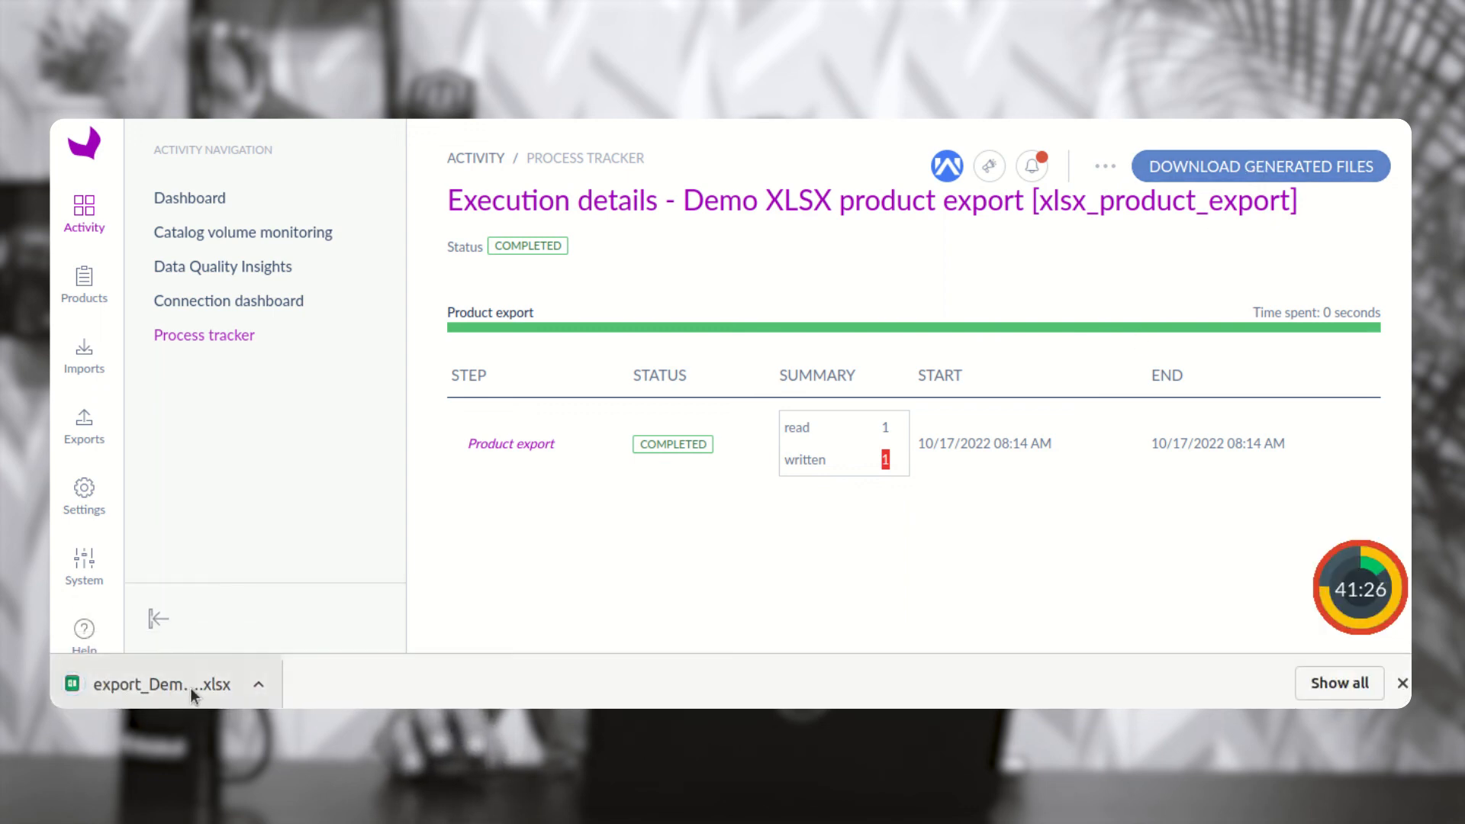
{"action": "left_click", "coordinate": [192, 688]}
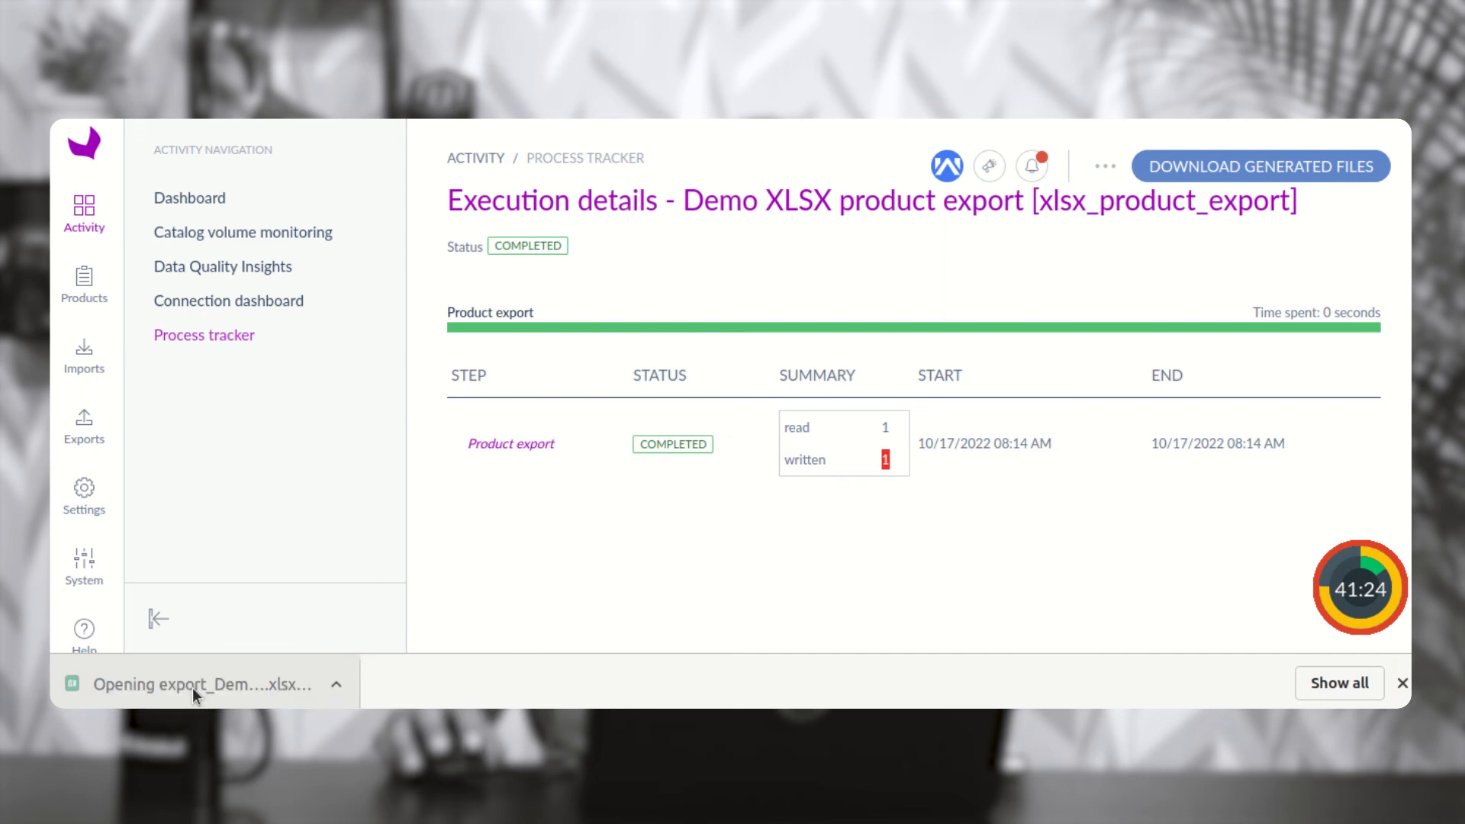